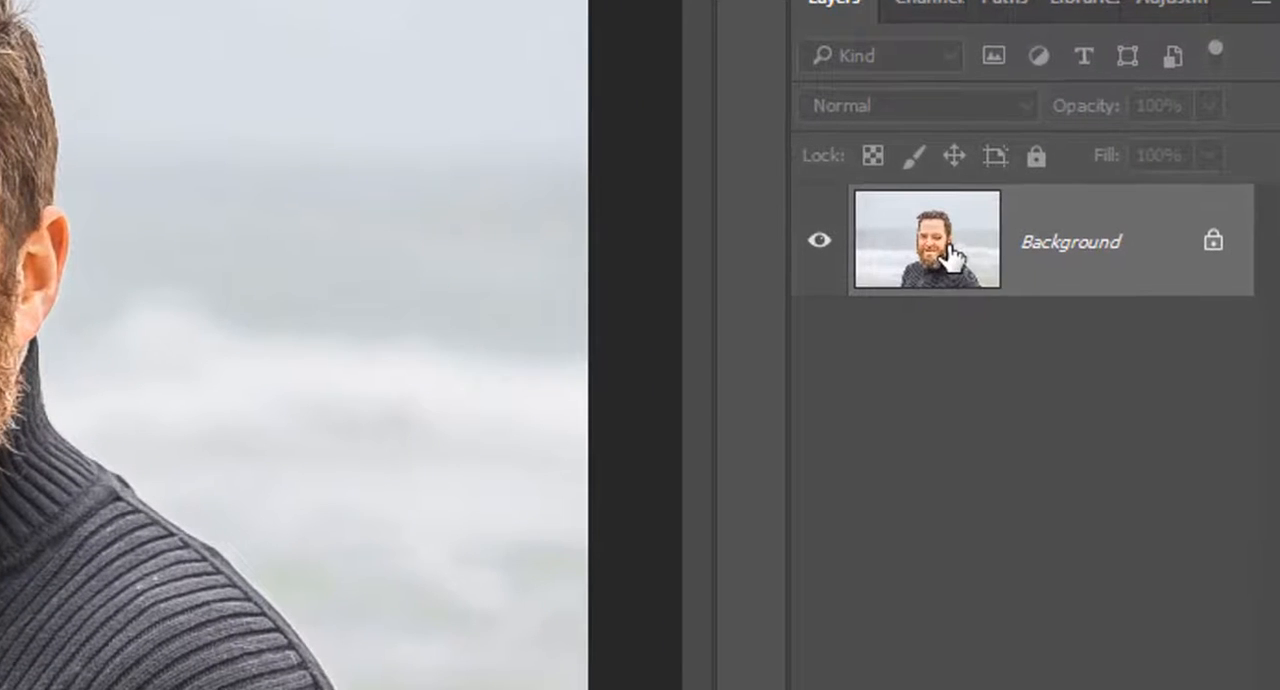
Duplicate the Background layer within the same document, keeping the suggested name Background copy
right_click(950, 258)
key(Escape)
right_click(949, 252)
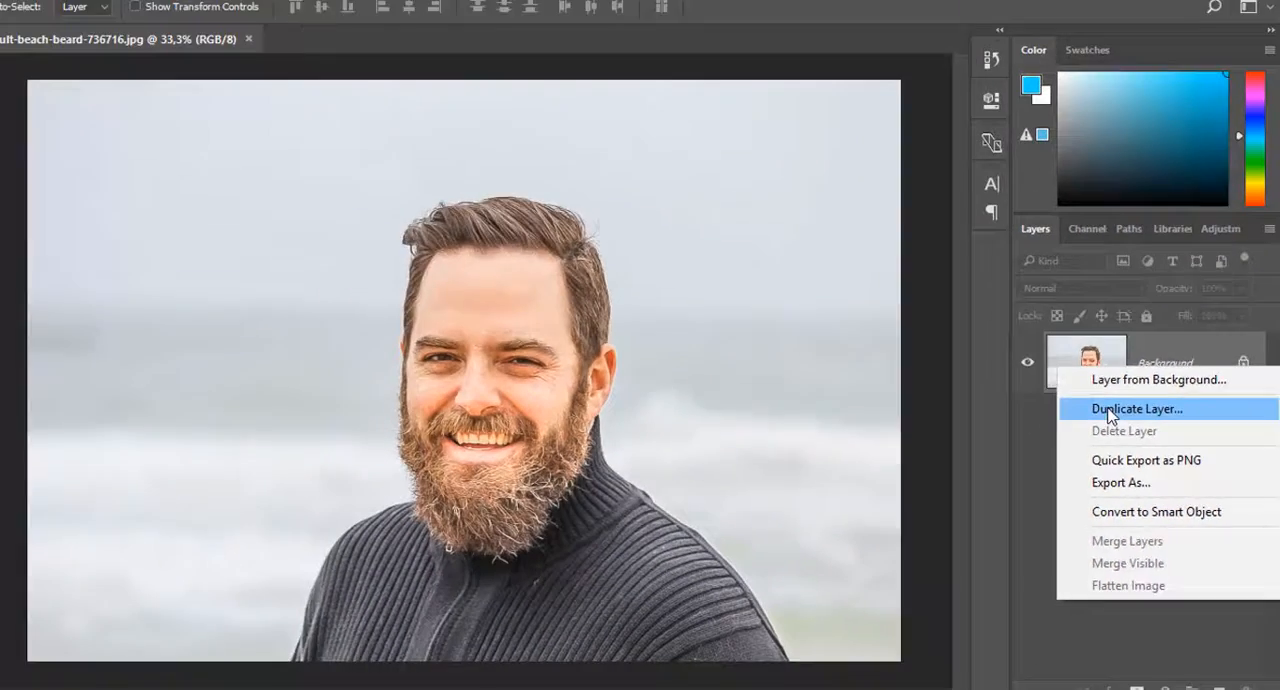
click(965, 322)
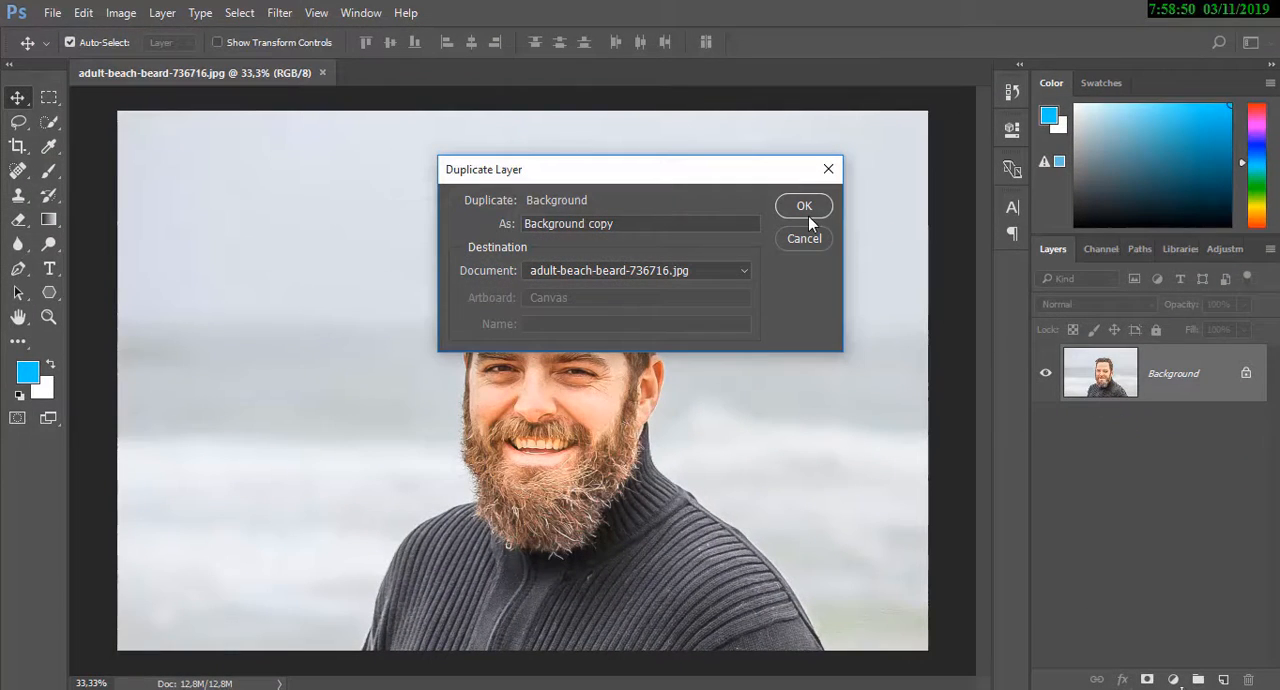
drag(736, 222, 464, 219)
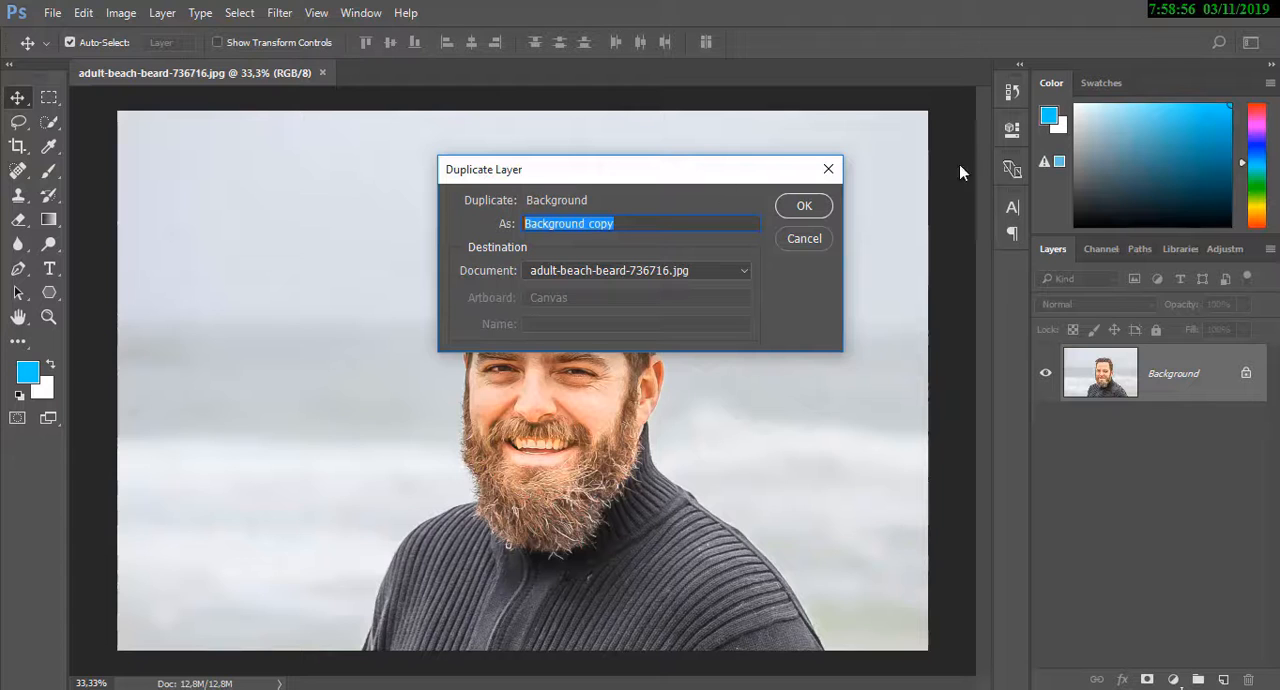
click(792, 213)
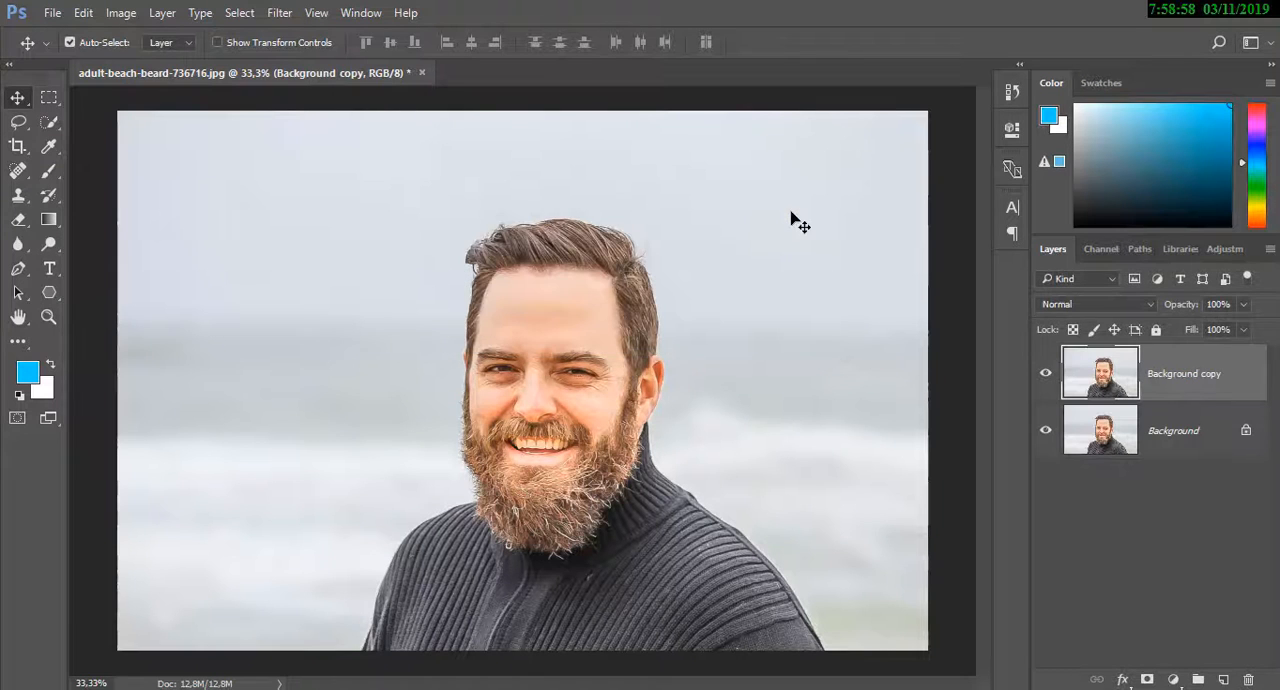
Apply a Shadows/Highlights adjustment to the Background copy layer with Shadows at 10% and Highlights at 0%
click(122, 14)
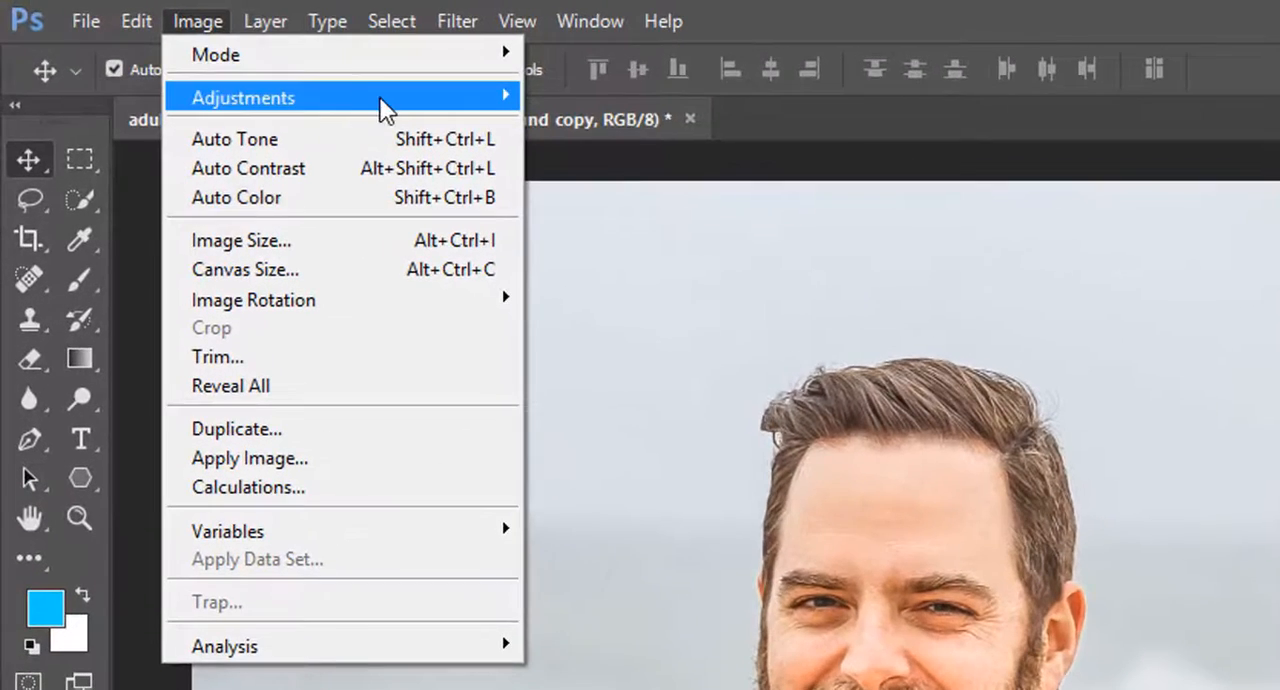
mouse_move(381, 98)
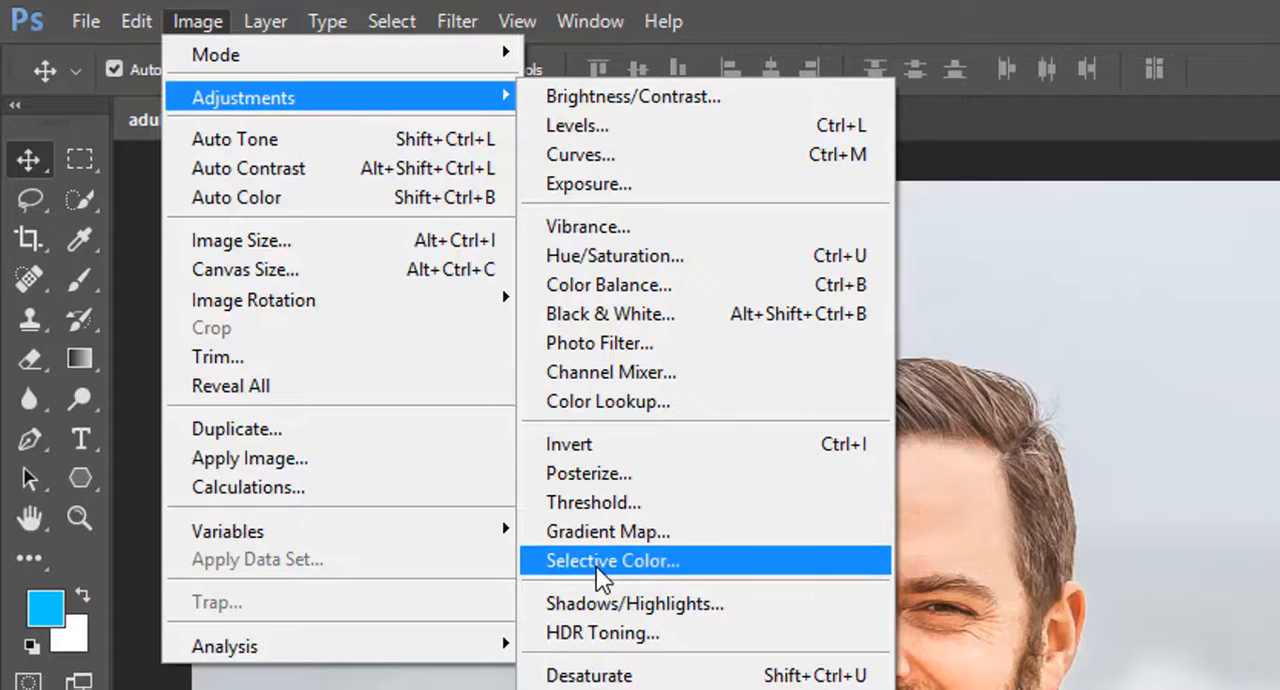
click(597, 604)
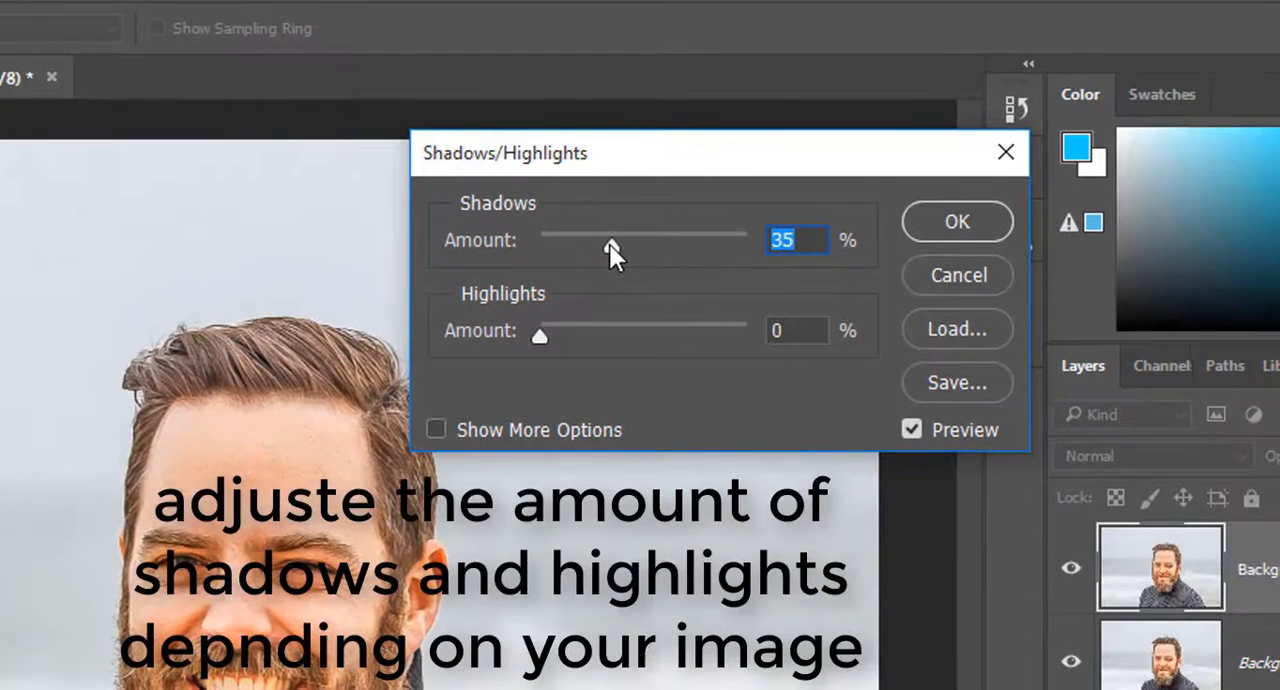
drag(609, 244, 560, 246)
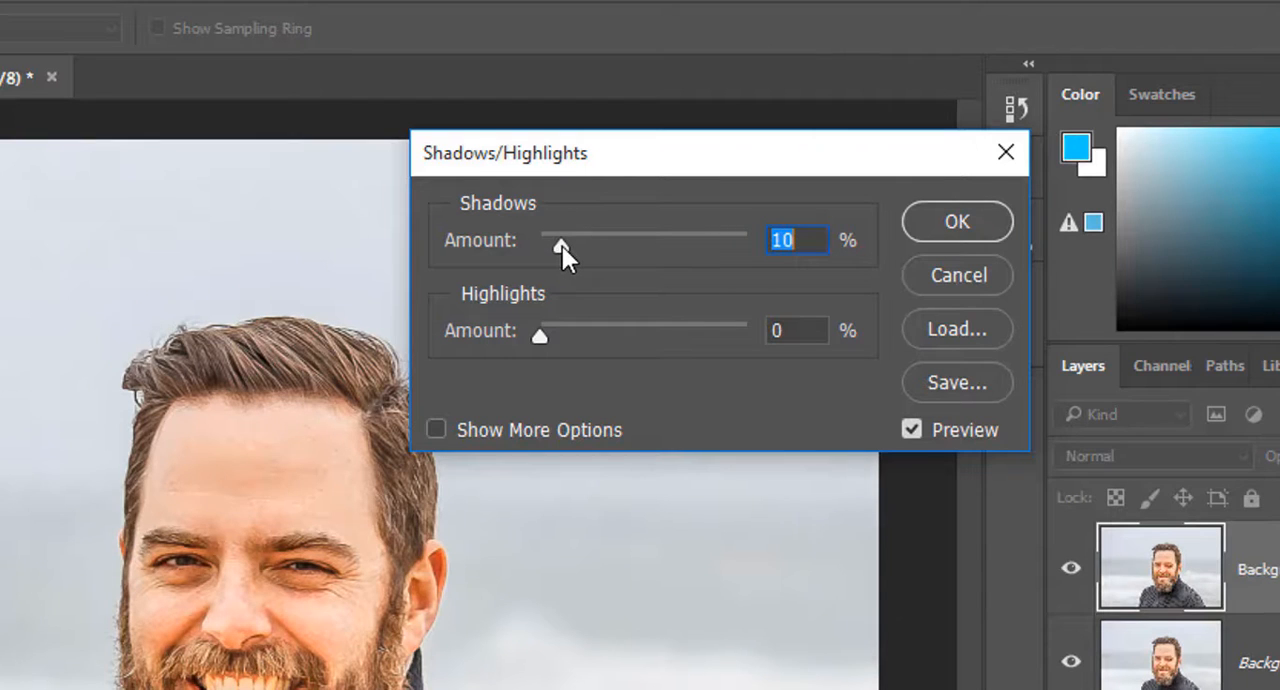
drag(813, 242, 768, 242)
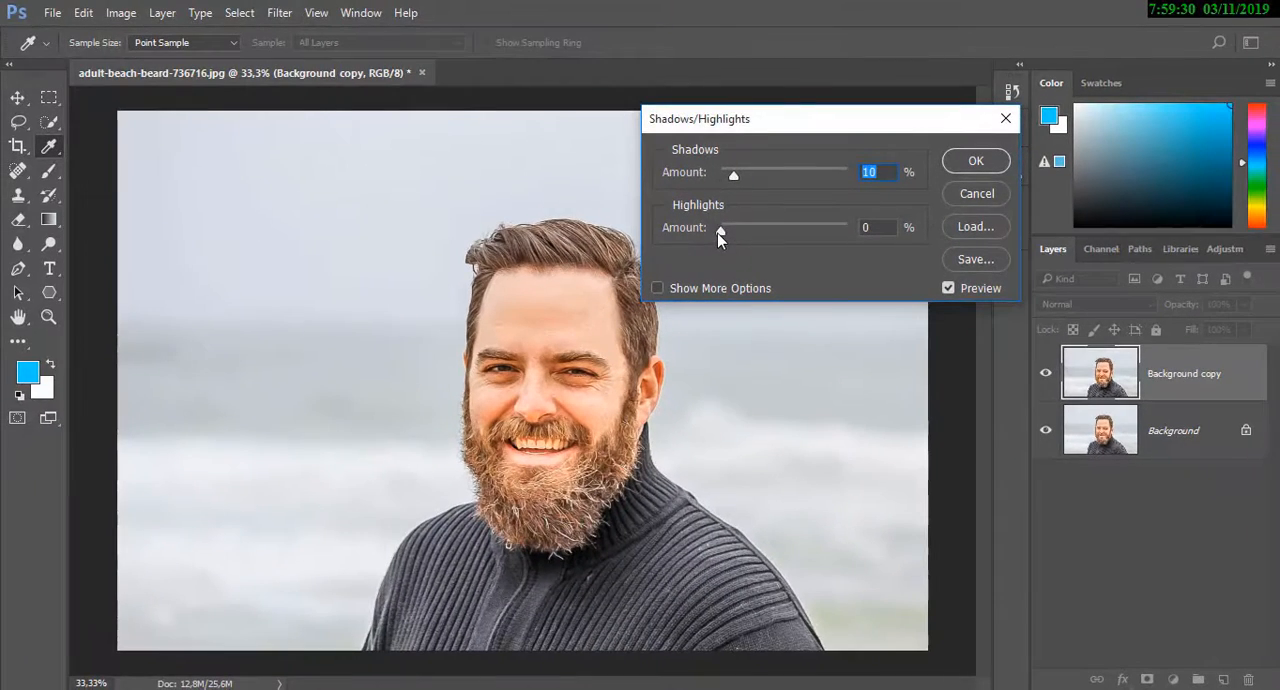
drag(586, 306, 594, 306)
drag(725, 232, 711, 234)
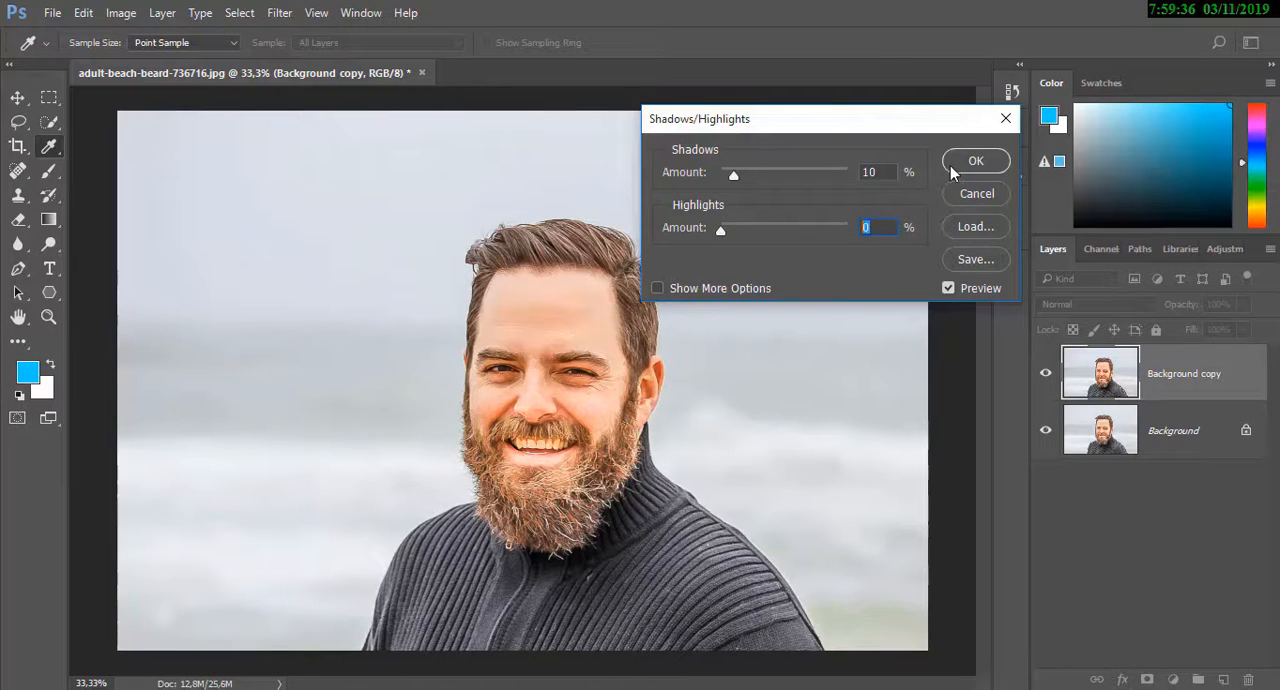
click(957, 172)
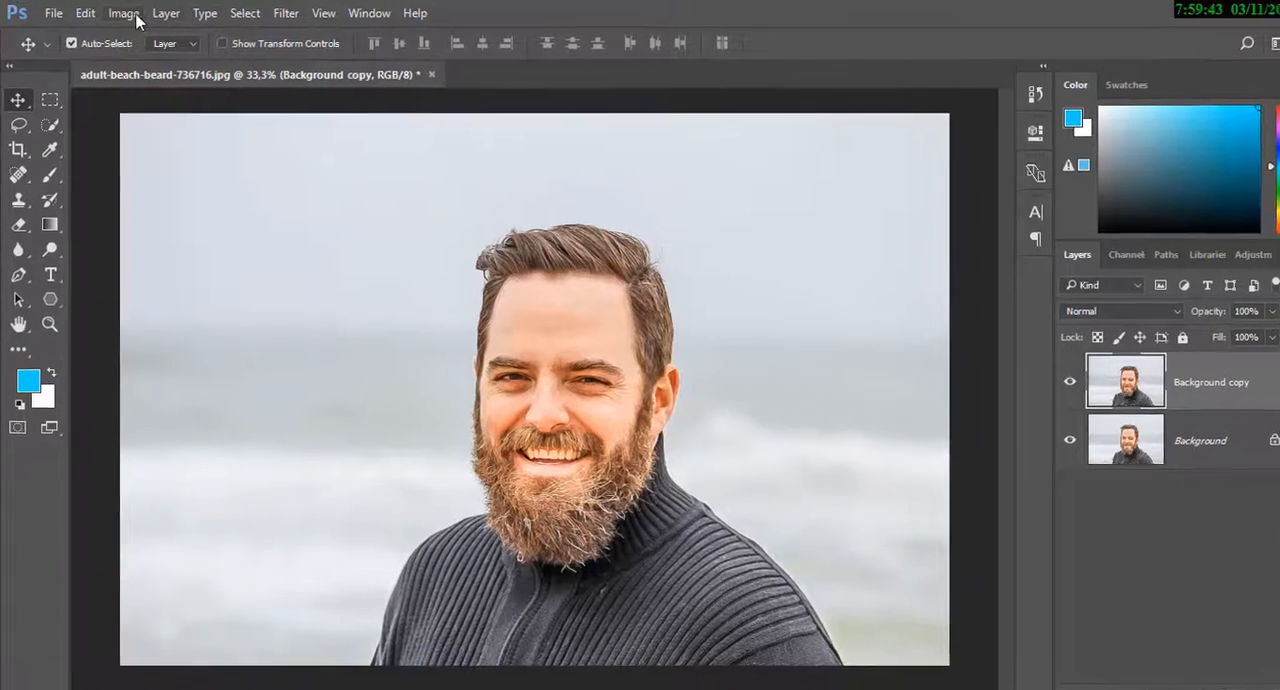
Apply a Levels adjustment to the Background copy layer with RGB input levels of 13, 1.00 and 242
click(136, 16)
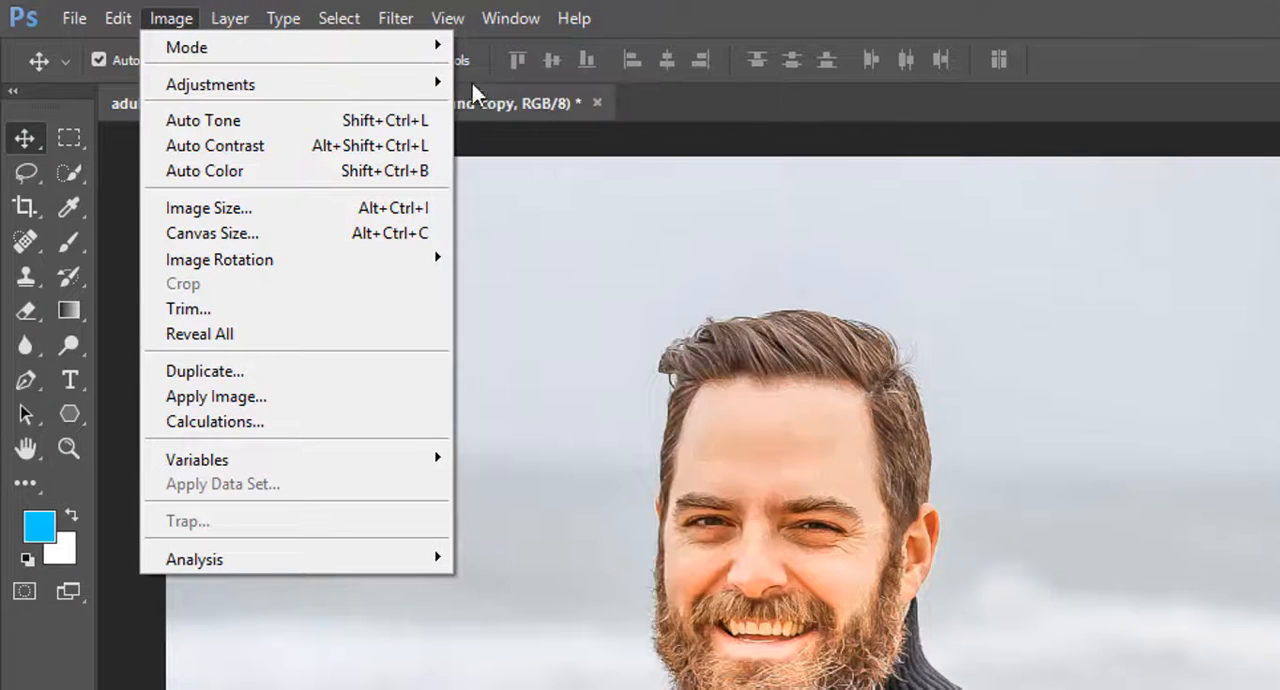
mouse_move(397, 84)
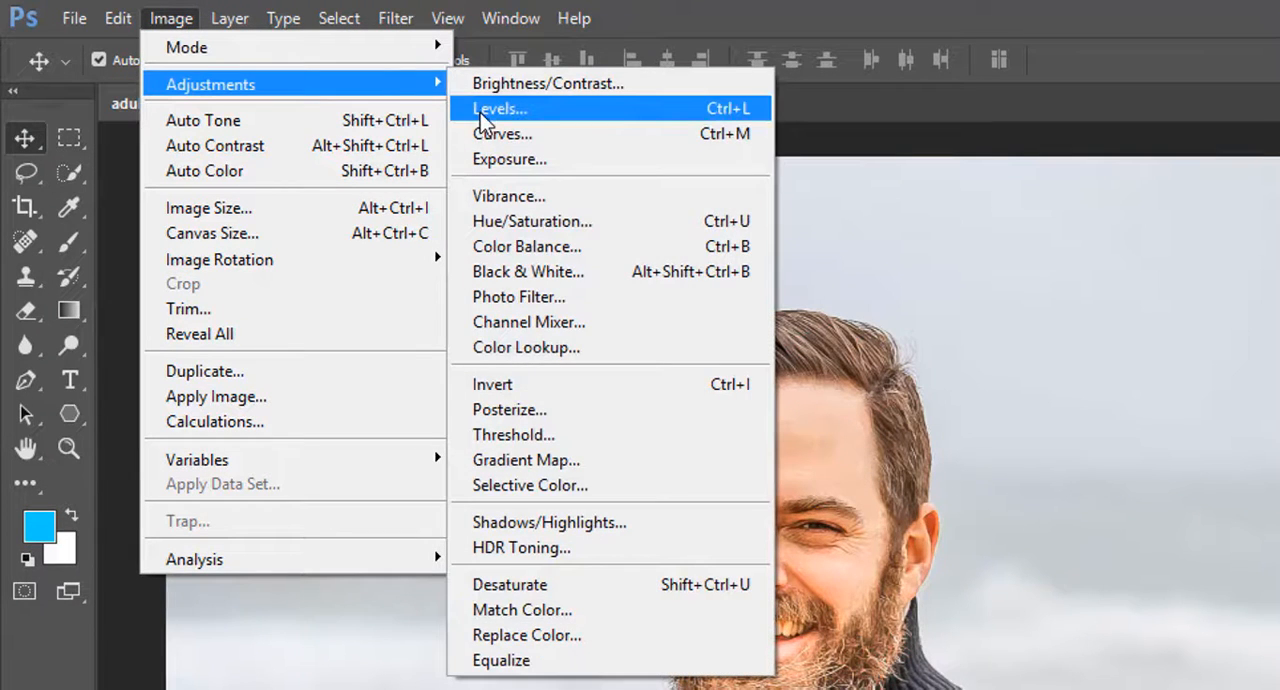
click(481, 116)
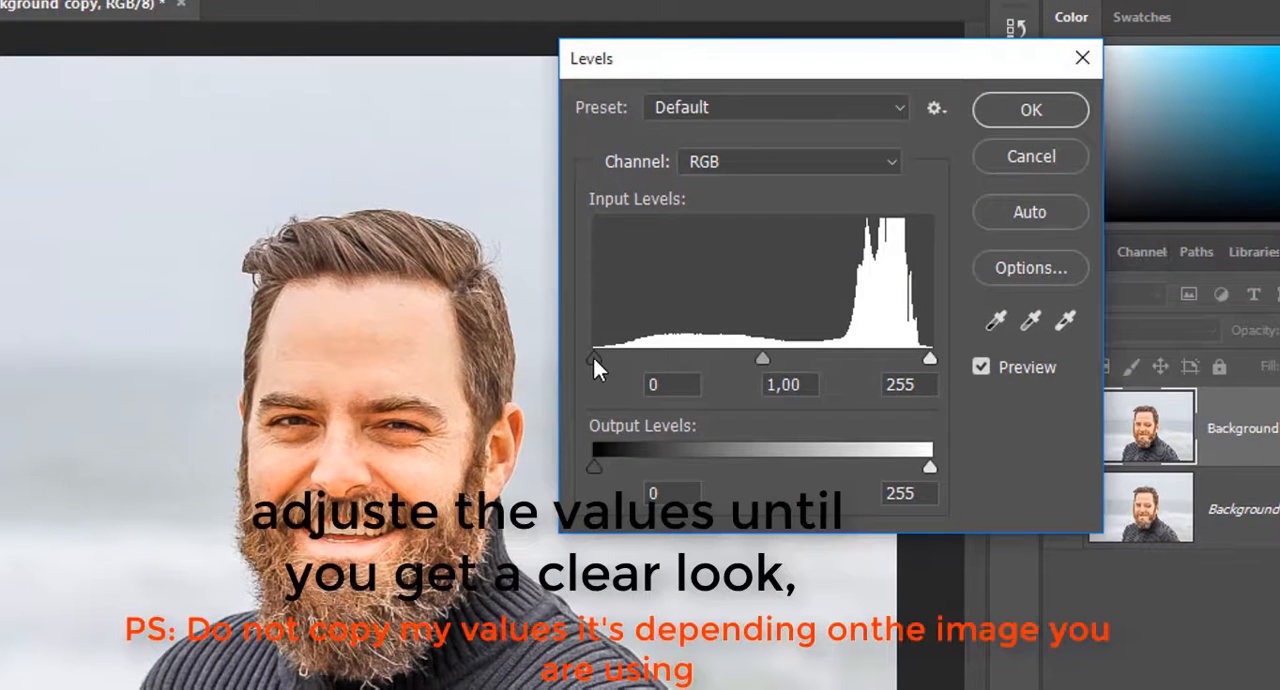
drag(596, 368, 605, 366)
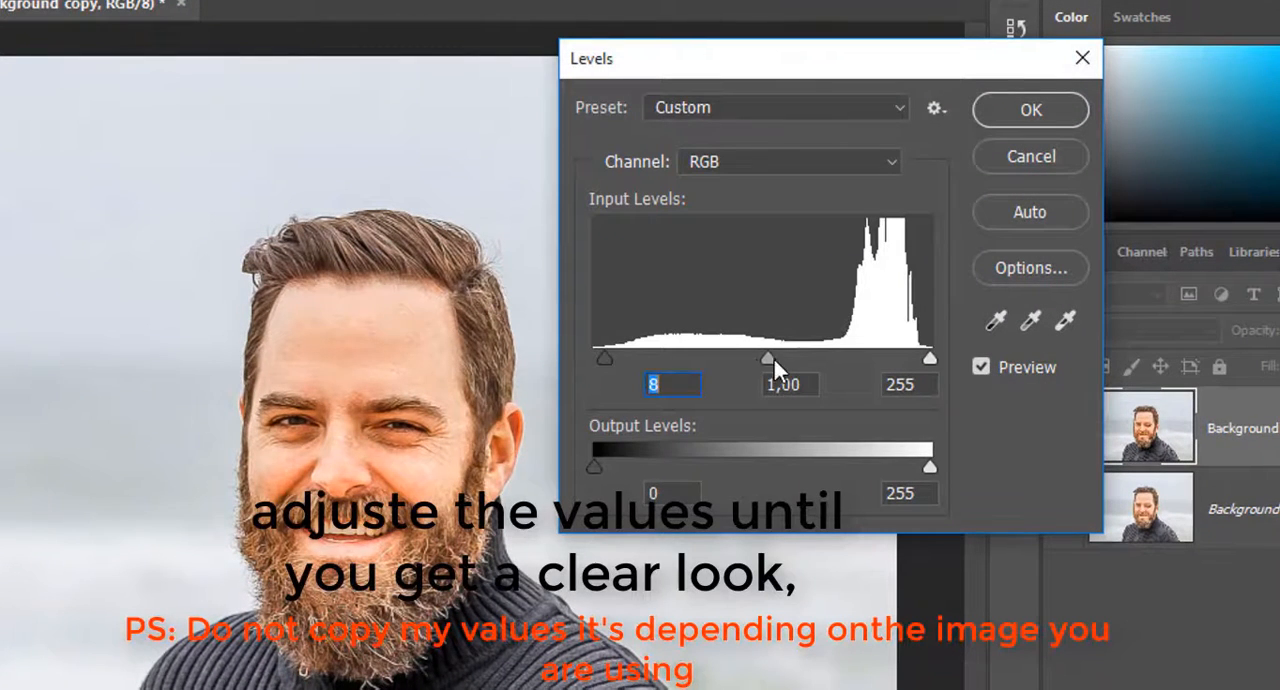
drag(761, 361, 758, 361)
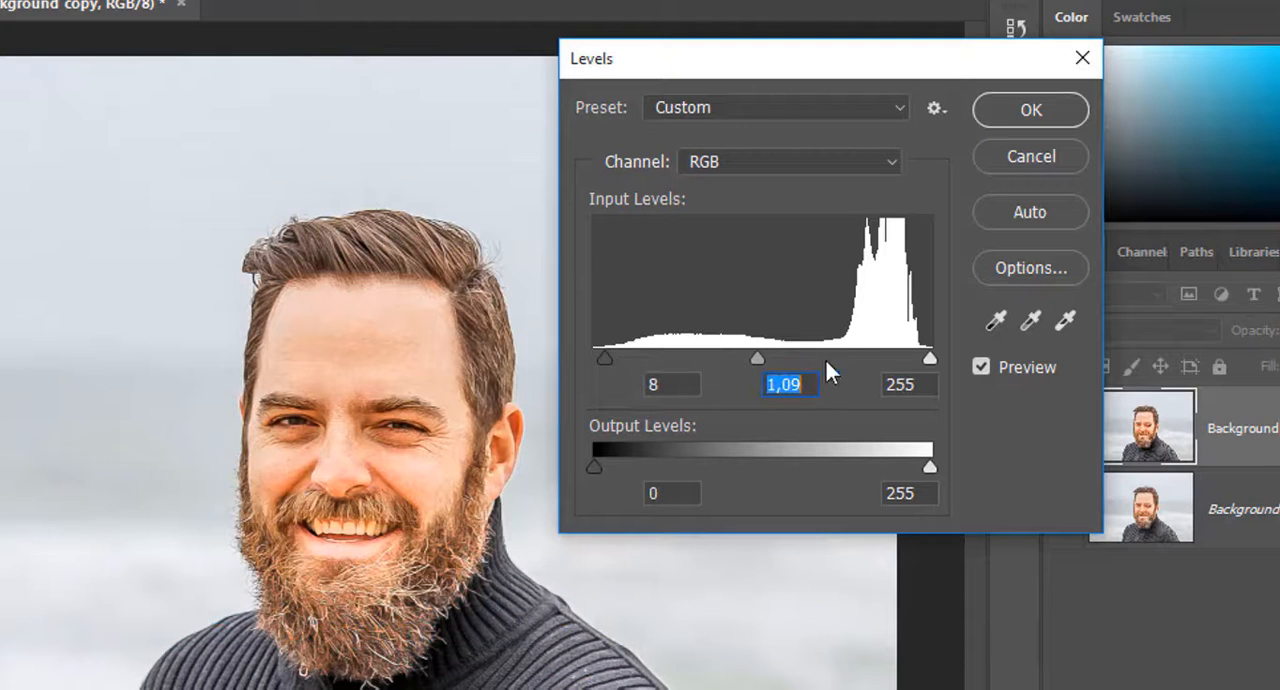
drag(933, 360, 913, 359)
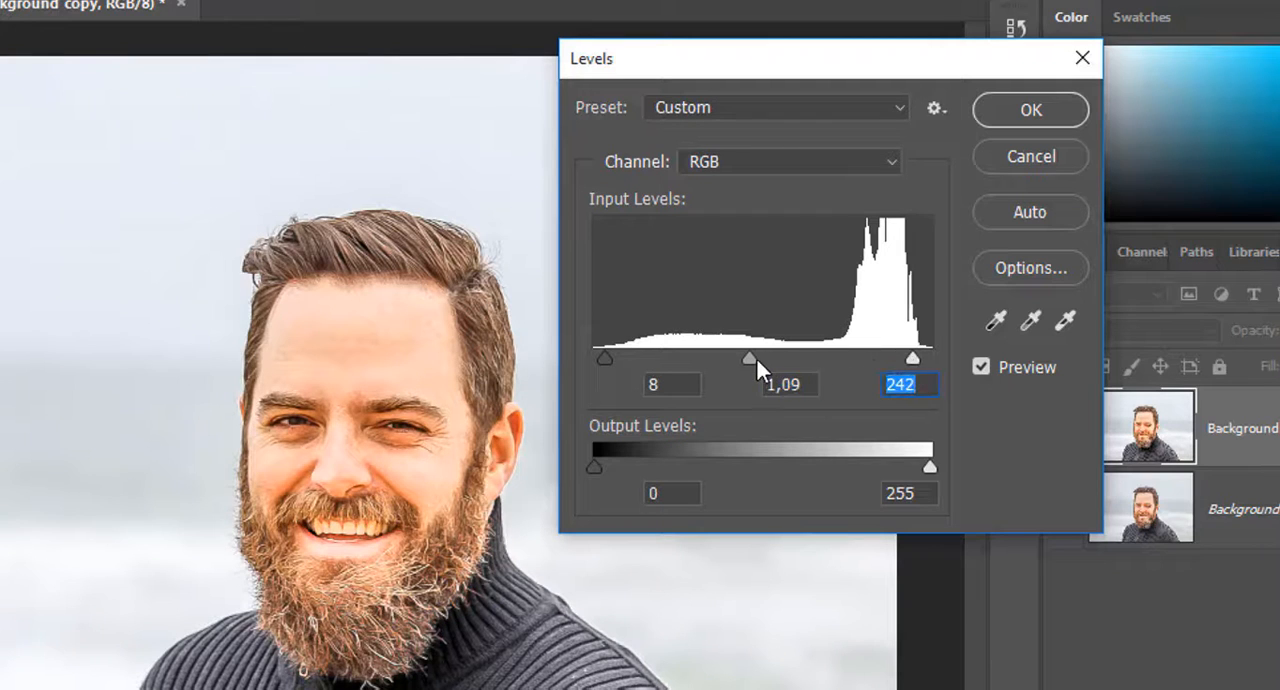
drag(763, 359, 758, 359)
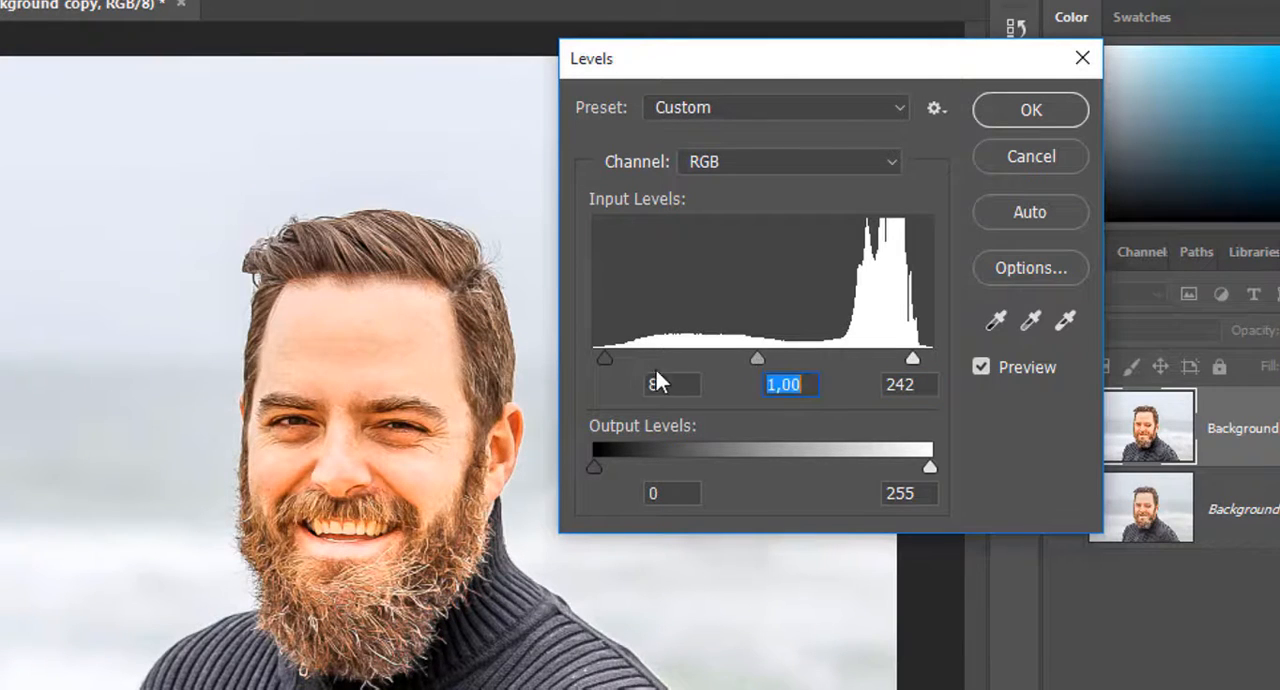
drag(606, 362, 613, 362)
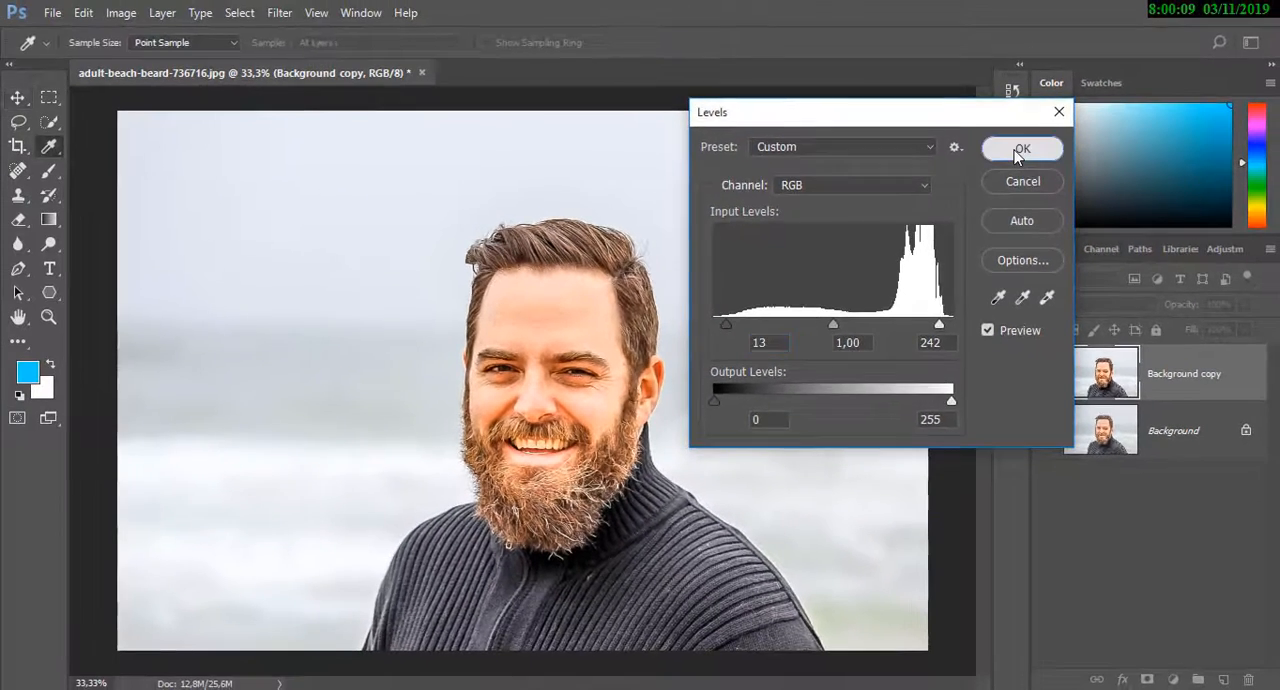
click(1020, 150)
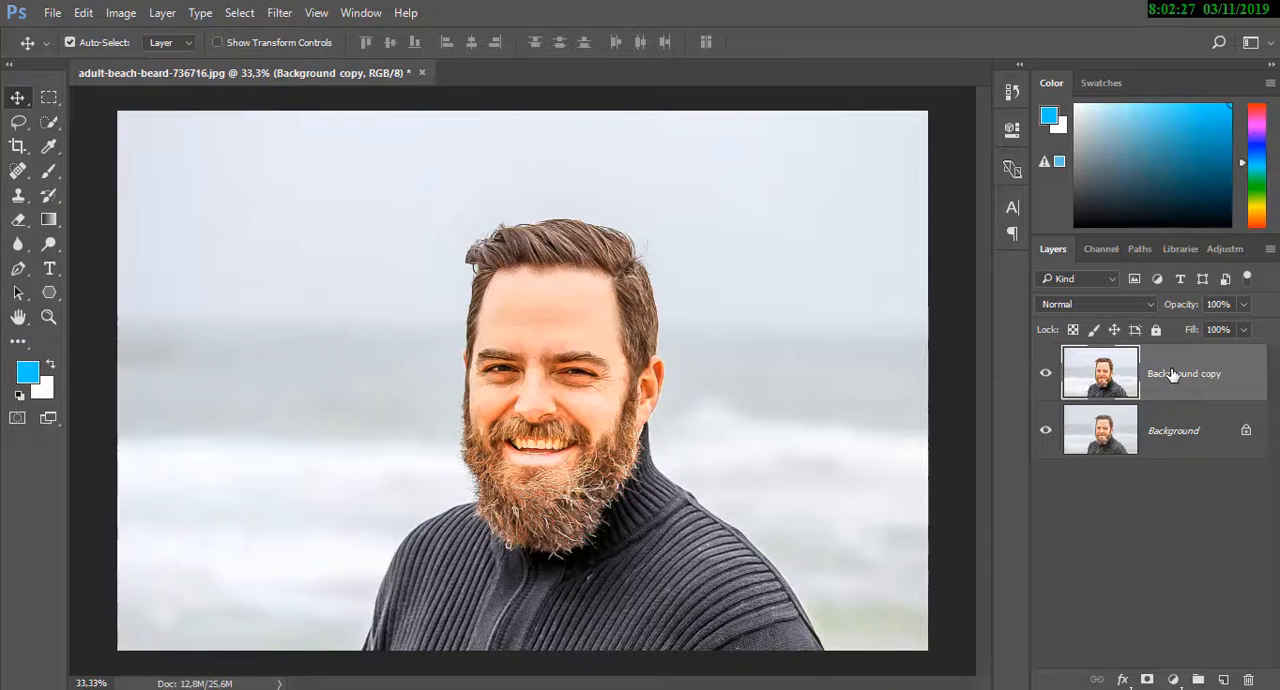
Duplicate the Background copy layer and name the duplicate "details 1"
right_click(1173, 373)
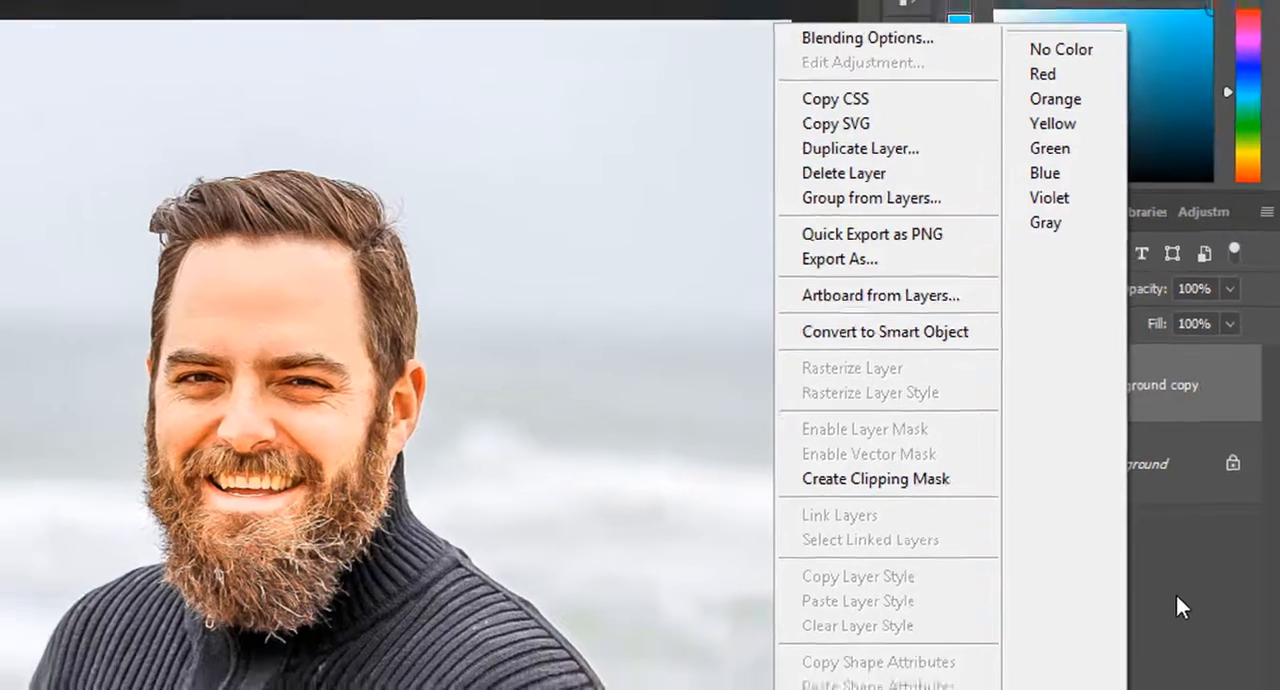
click(1170, 613)
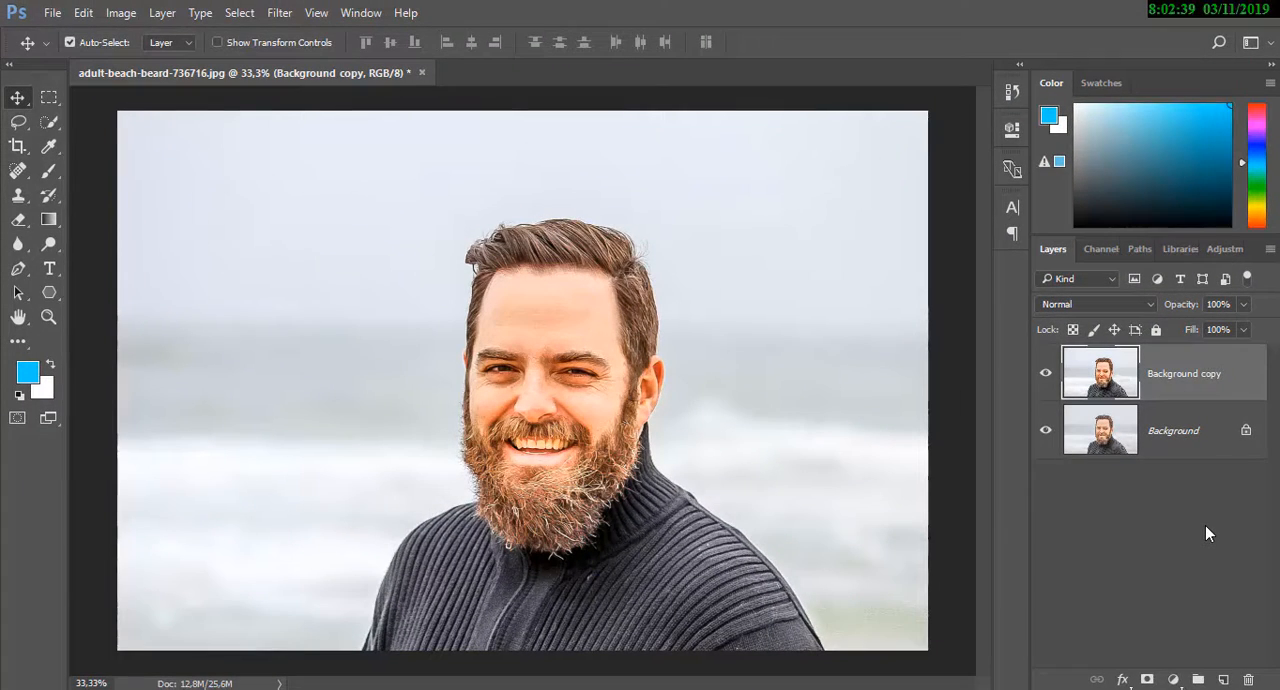
right_click(1177, 389)
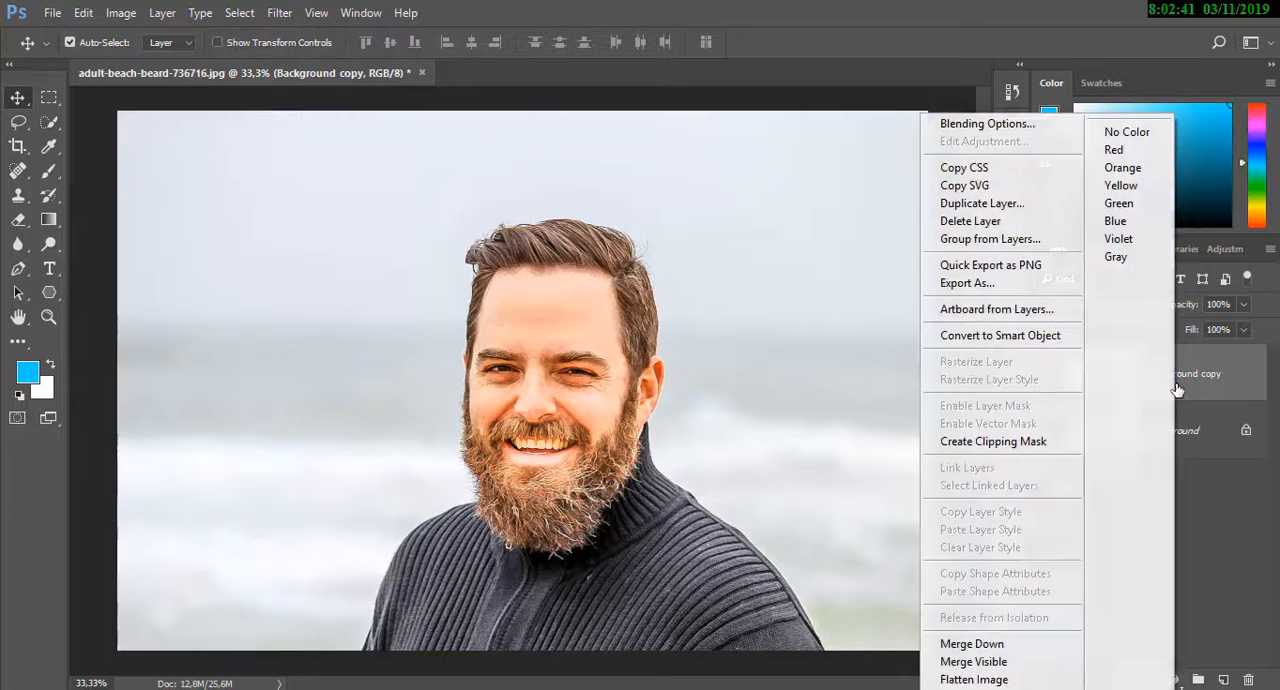
click(992, 206)
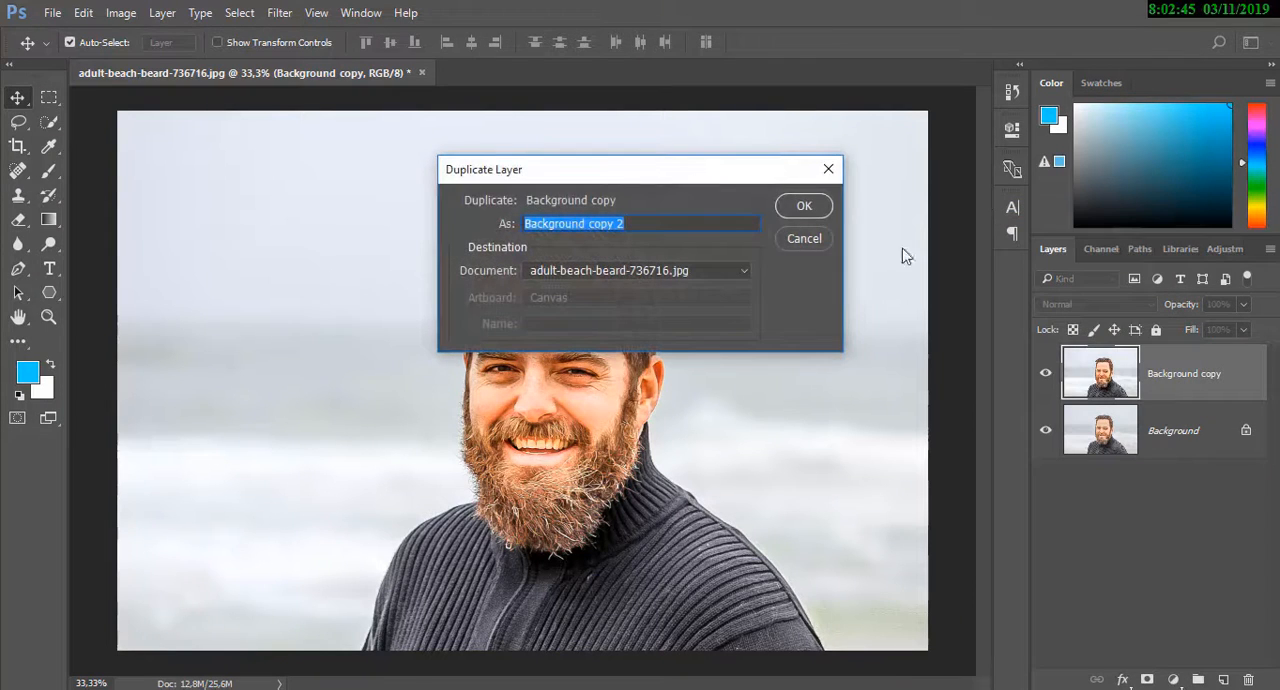
key(BackSpace)
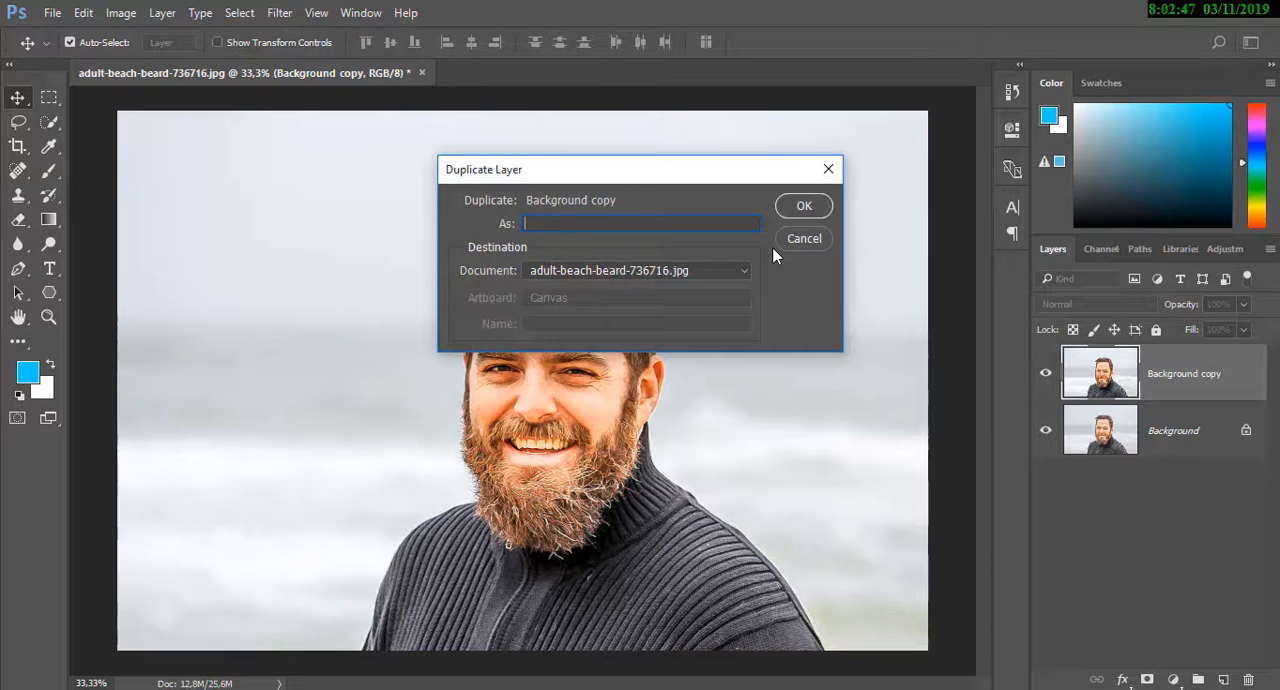
text(details 1)
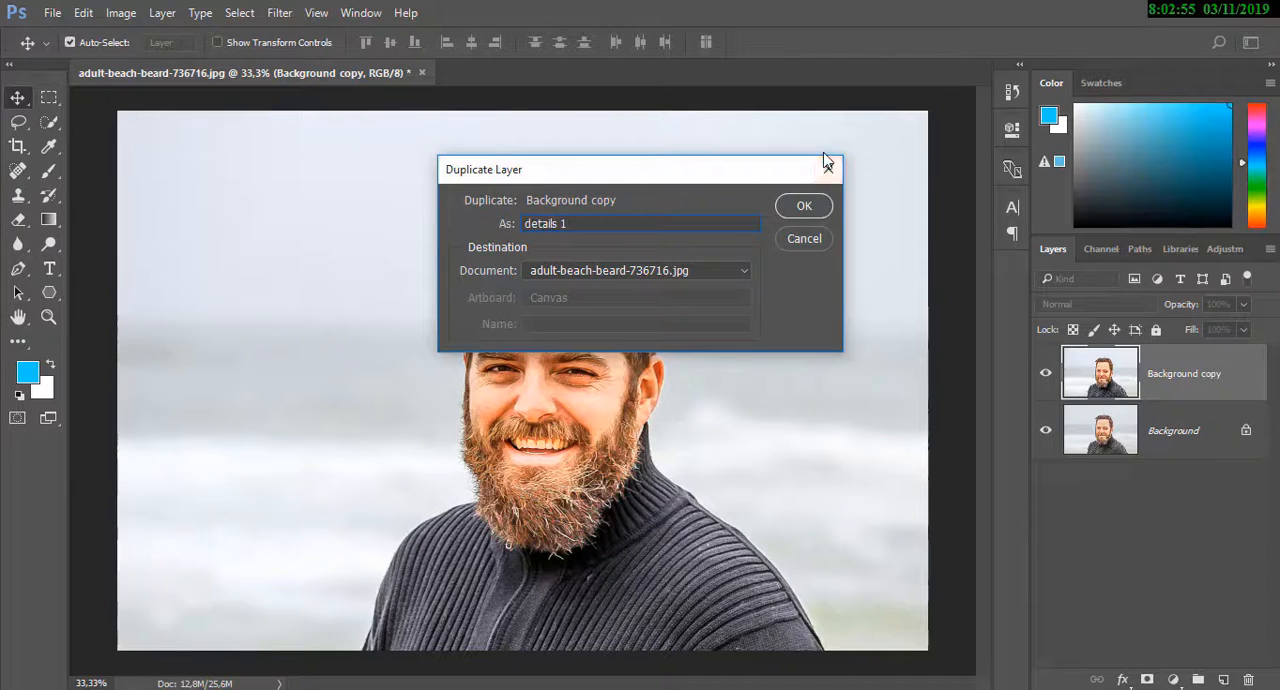
click(813, 206)
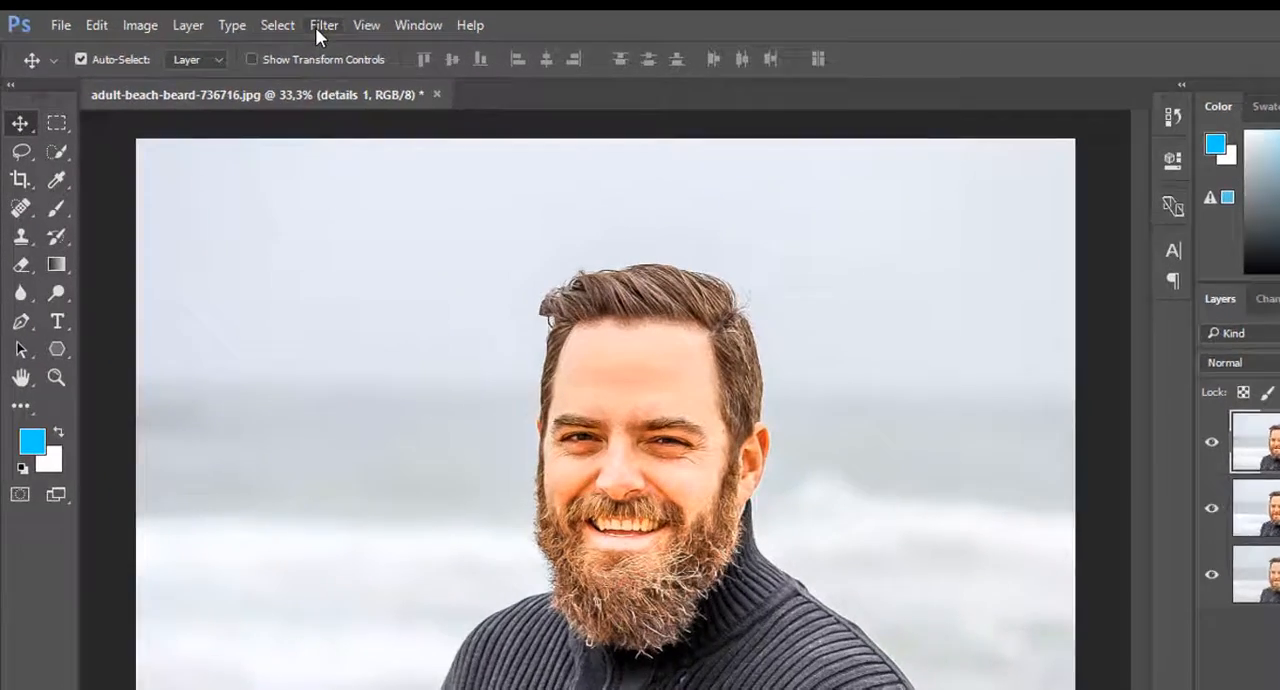
Apply a High Pass filter with a 2.0-pixel radius to the details 1 layer and set its blend mode to Overlay
click(318, 26)
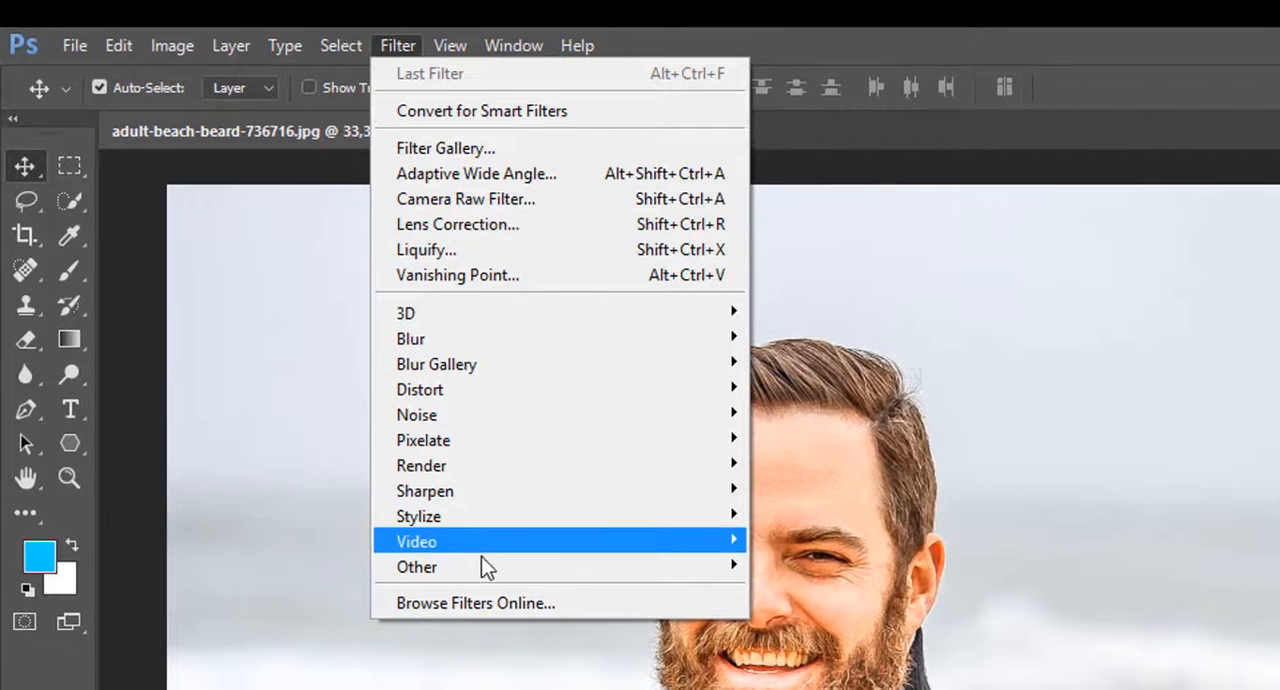
mouse_move(489, 573)
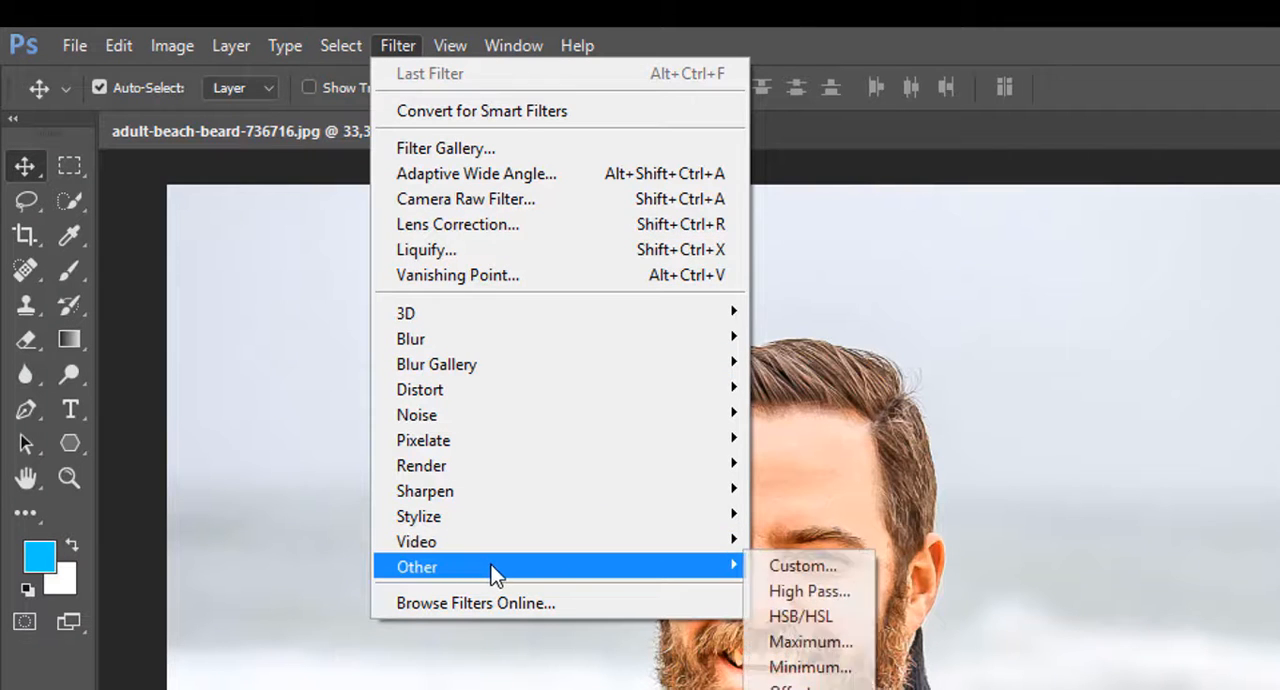
click(806, 591)
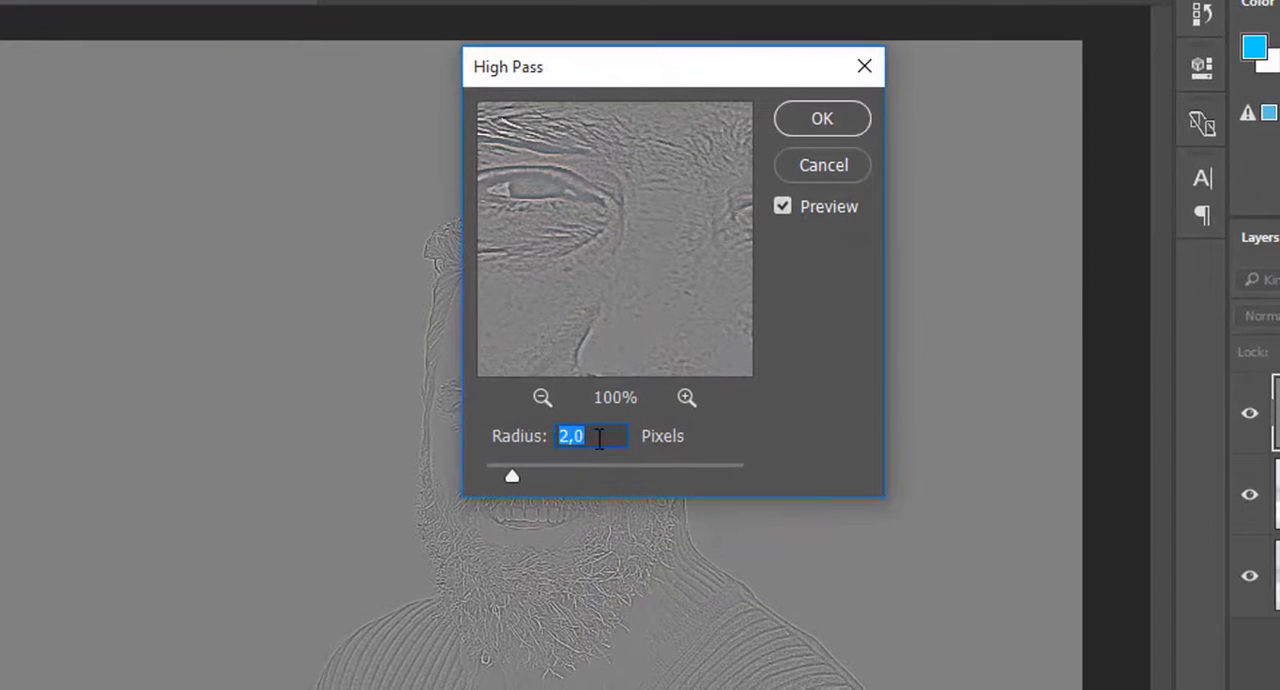
click(601, 440)
drag(602, 438, 551, 438)
click(818, 118)
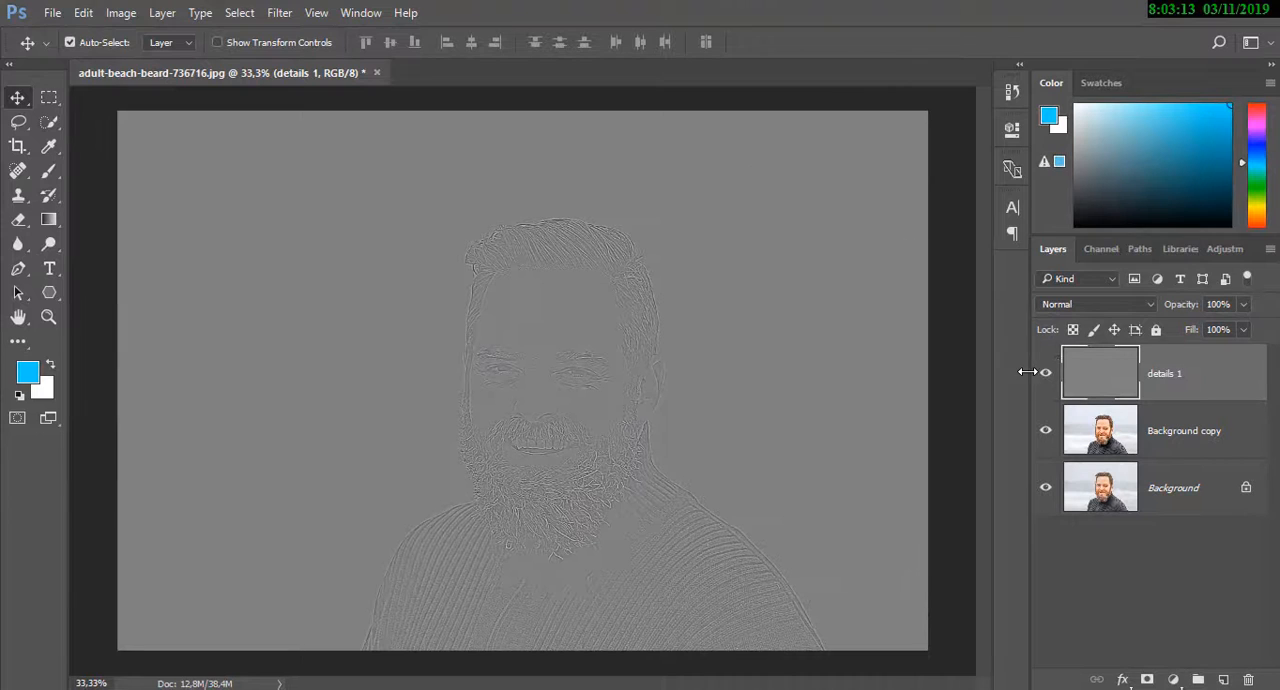
click(1149, 305)
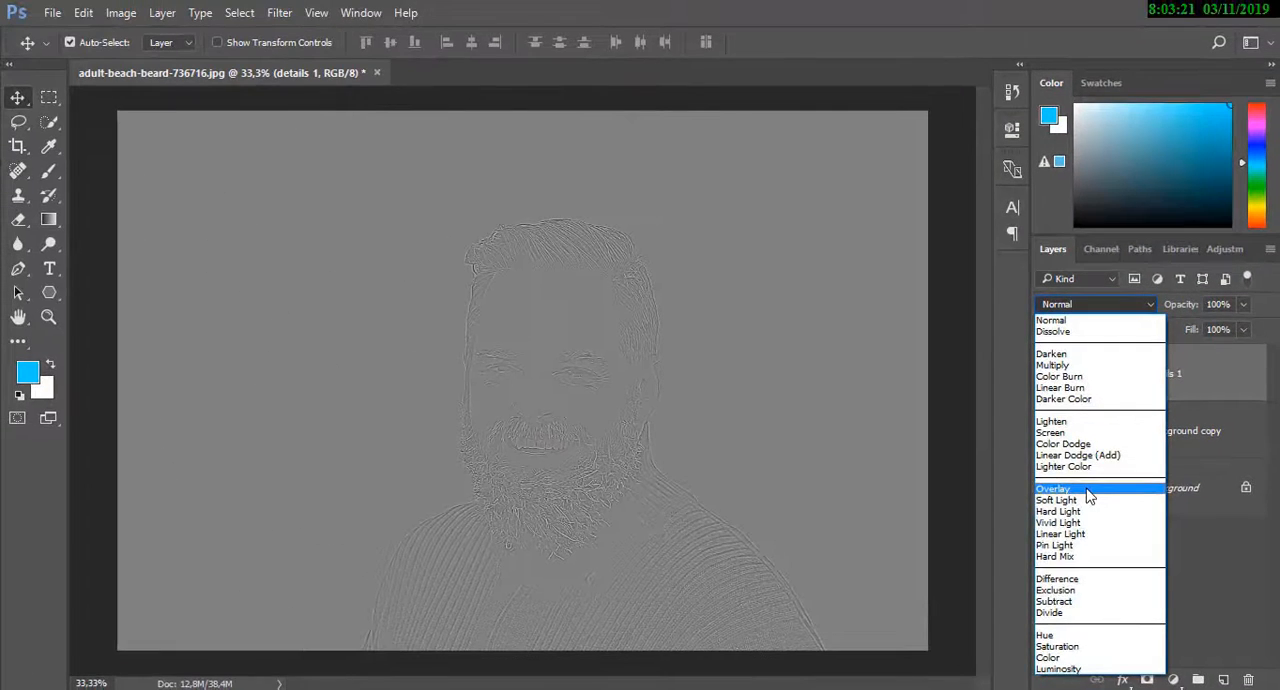
click(1087, 489)
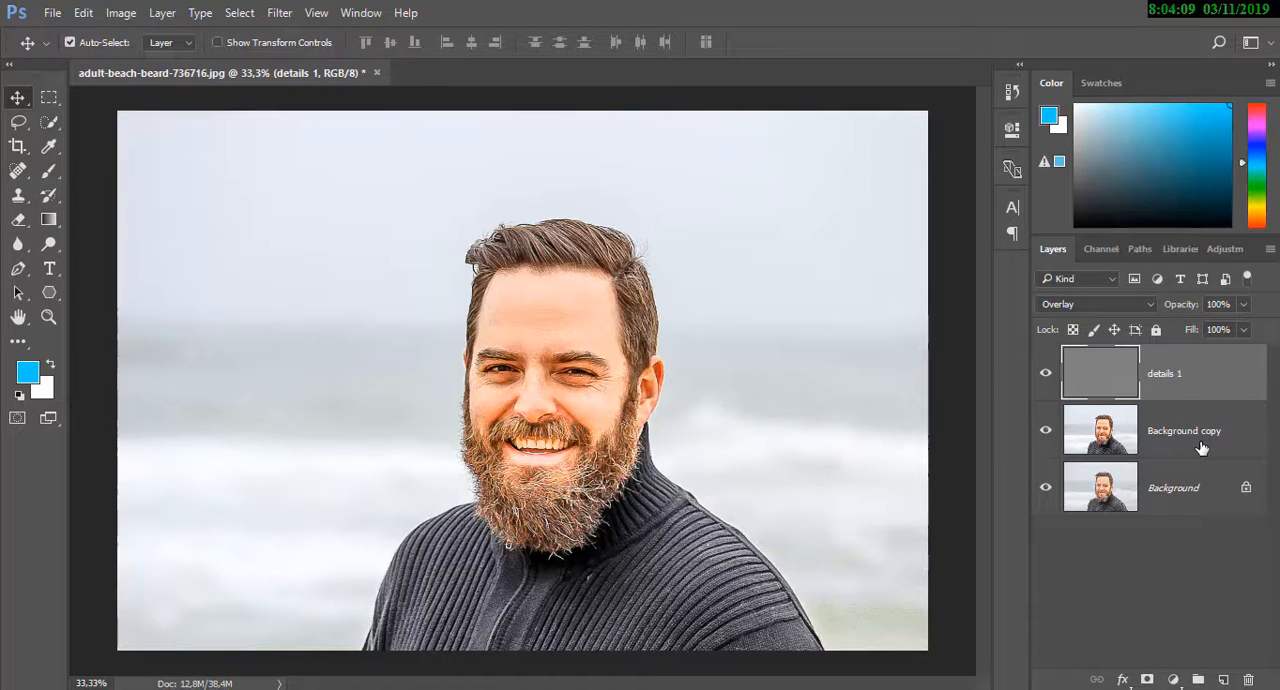
Merge the details 1 and Background copy layers into one layer
ctrl+click(1202, 448)
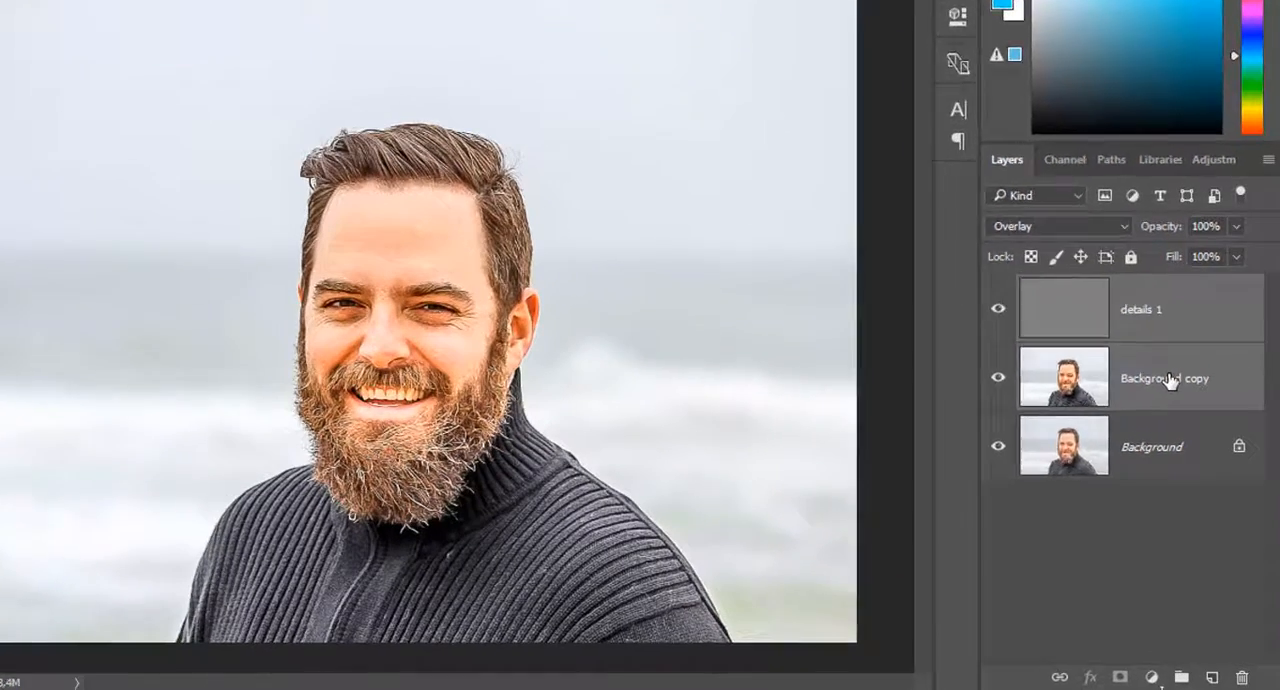
right_click(1202, 448)
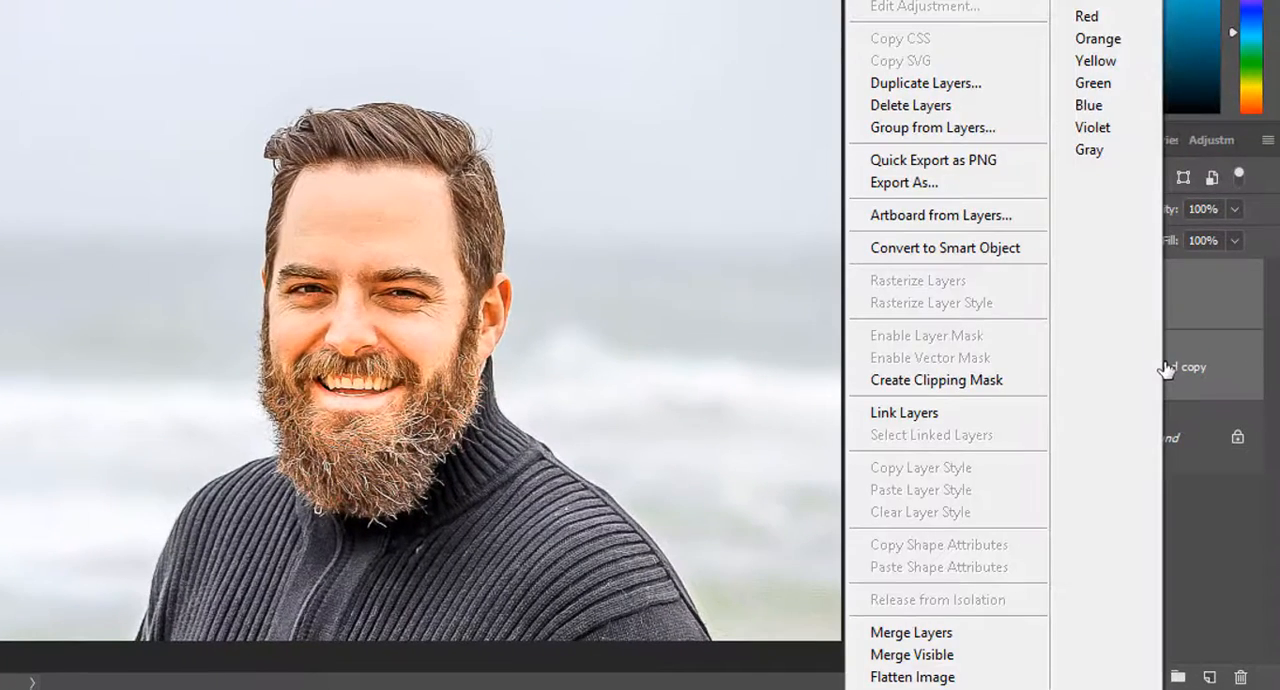
click(924, 636)
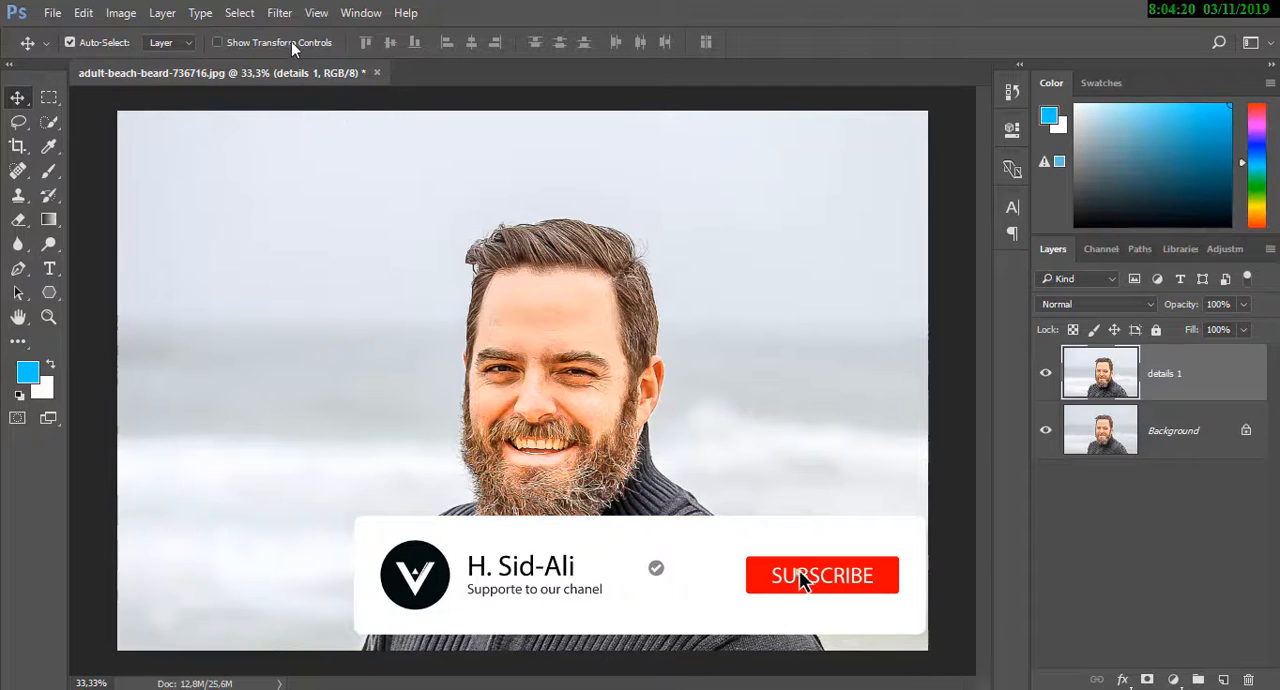
Apply an Unsharp Mask to the merged details 1 layer with Amount 134%, Radius 2.0 pixels and Threshold 0
click(279, 12)
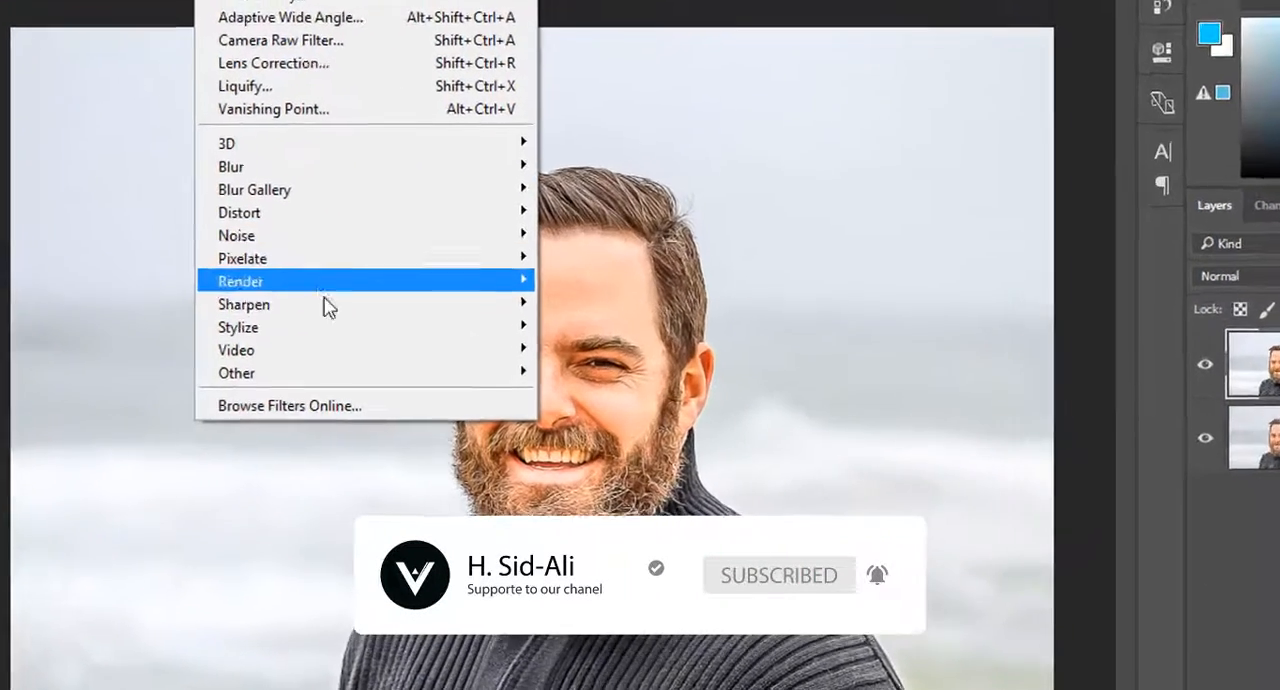
mouse_move(369, 331)
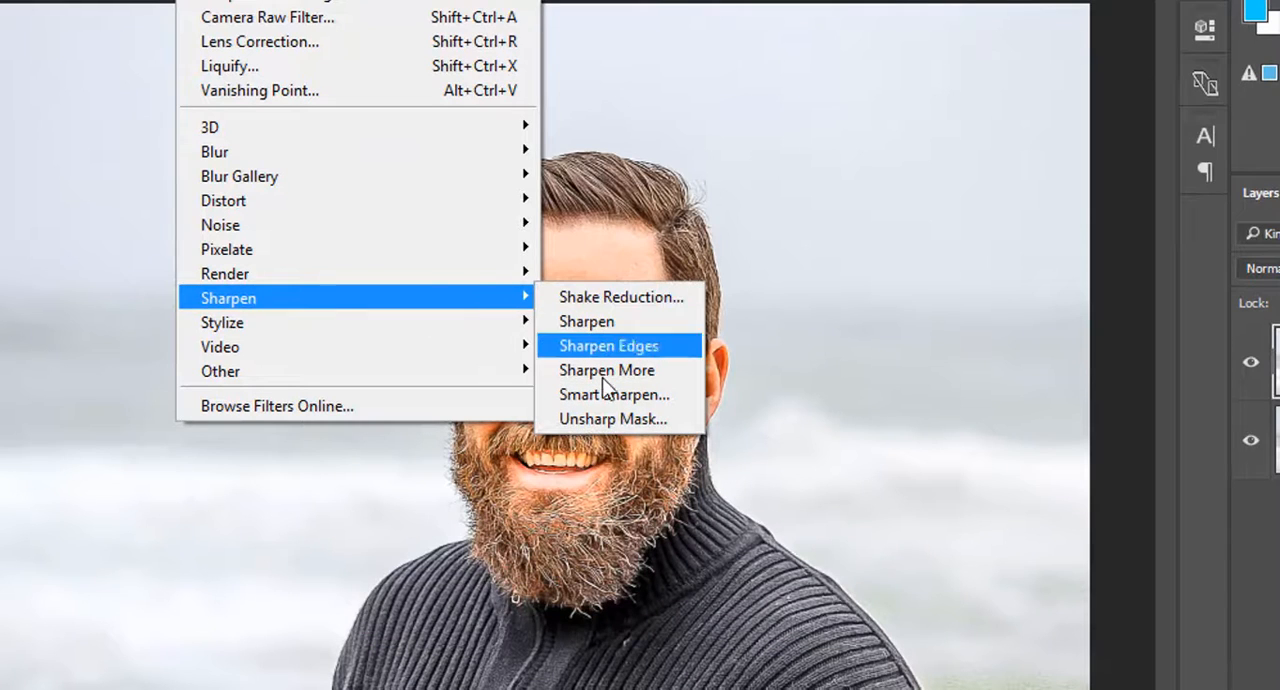
click(601, 424)
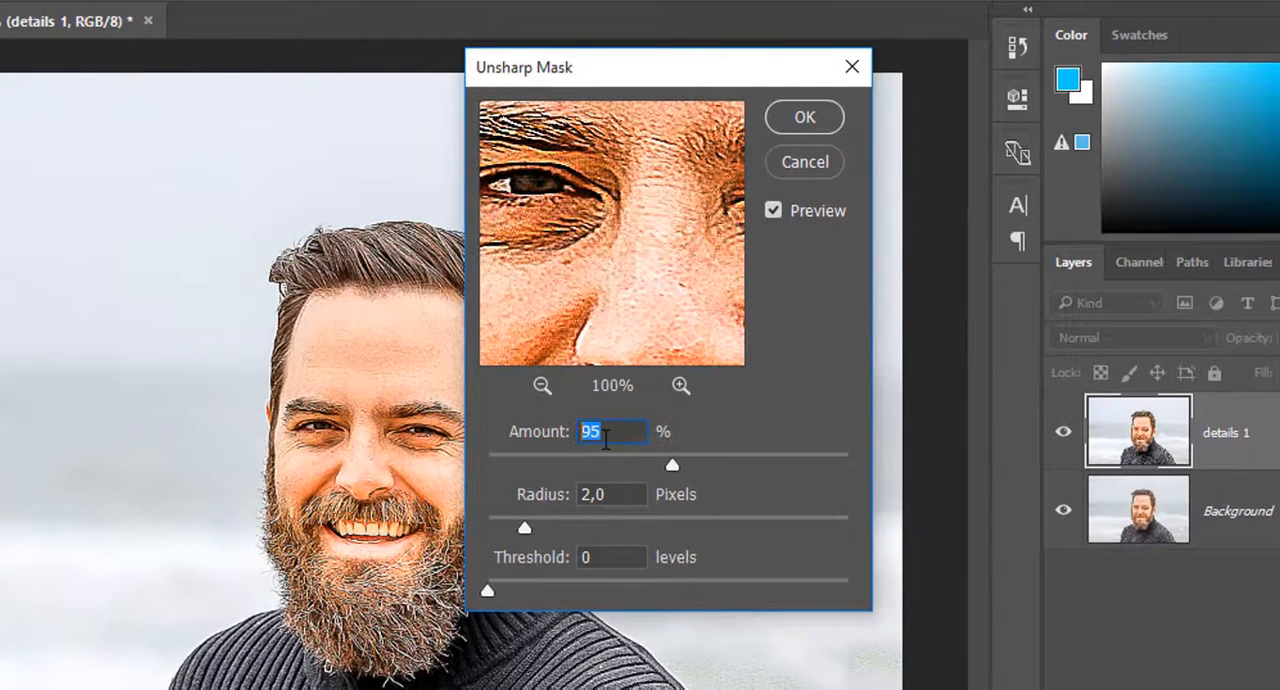
drag(667, 464, 717, 468)
click(612, 495)
double_click(600, 495)
click(608, 556)
double_click(586, 557)
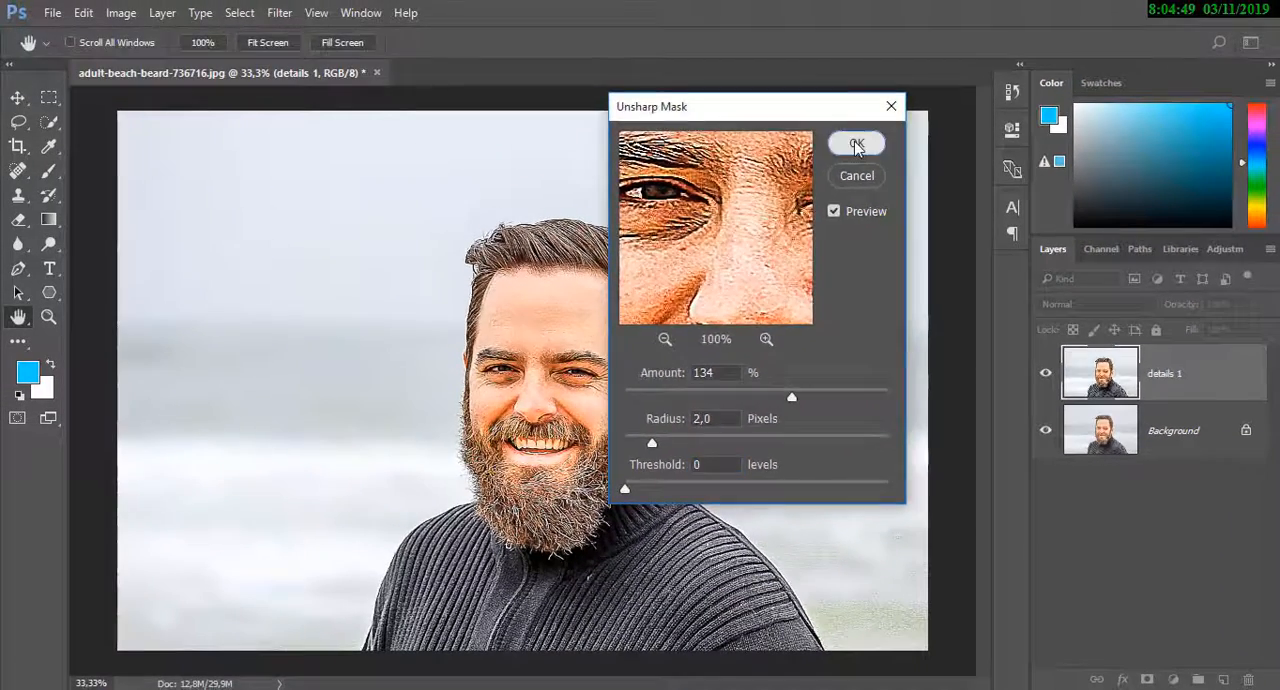
click(805, 117)
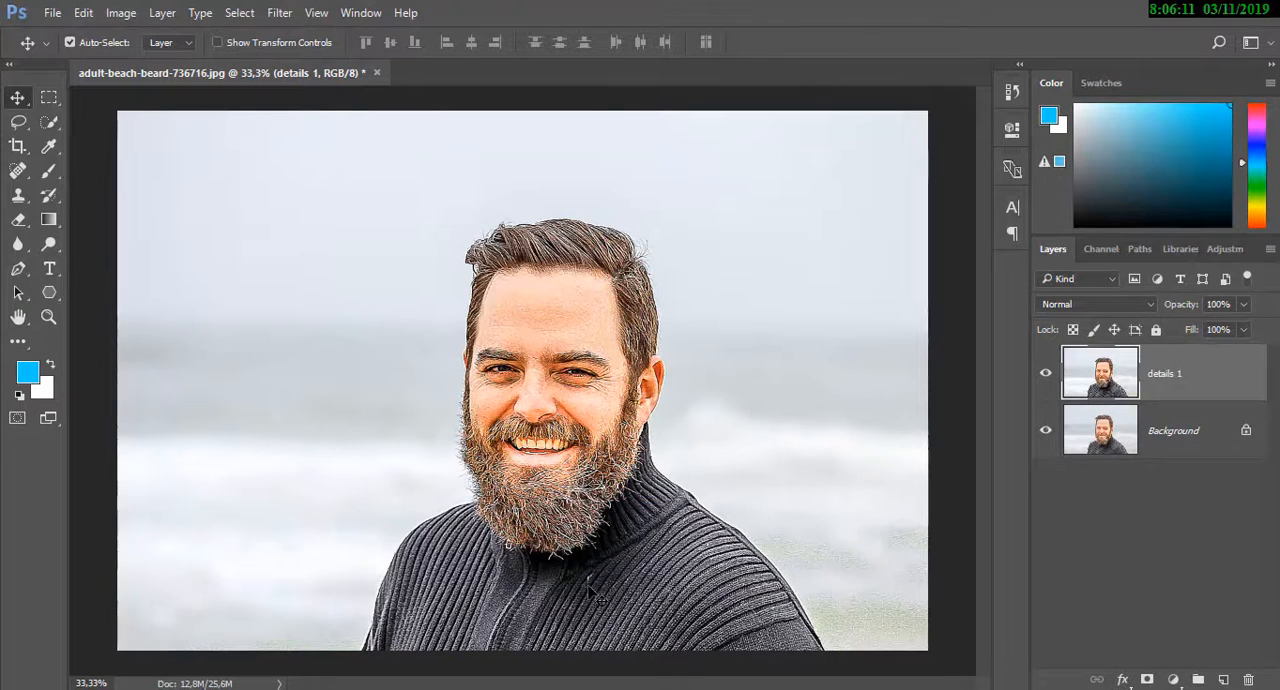
Apply a Diffuse filter in Anisotropic mode to the details 1 layer
key(ctrl)
key(ctrl)
key(ctrl+plus)
key(ctrl+plus)
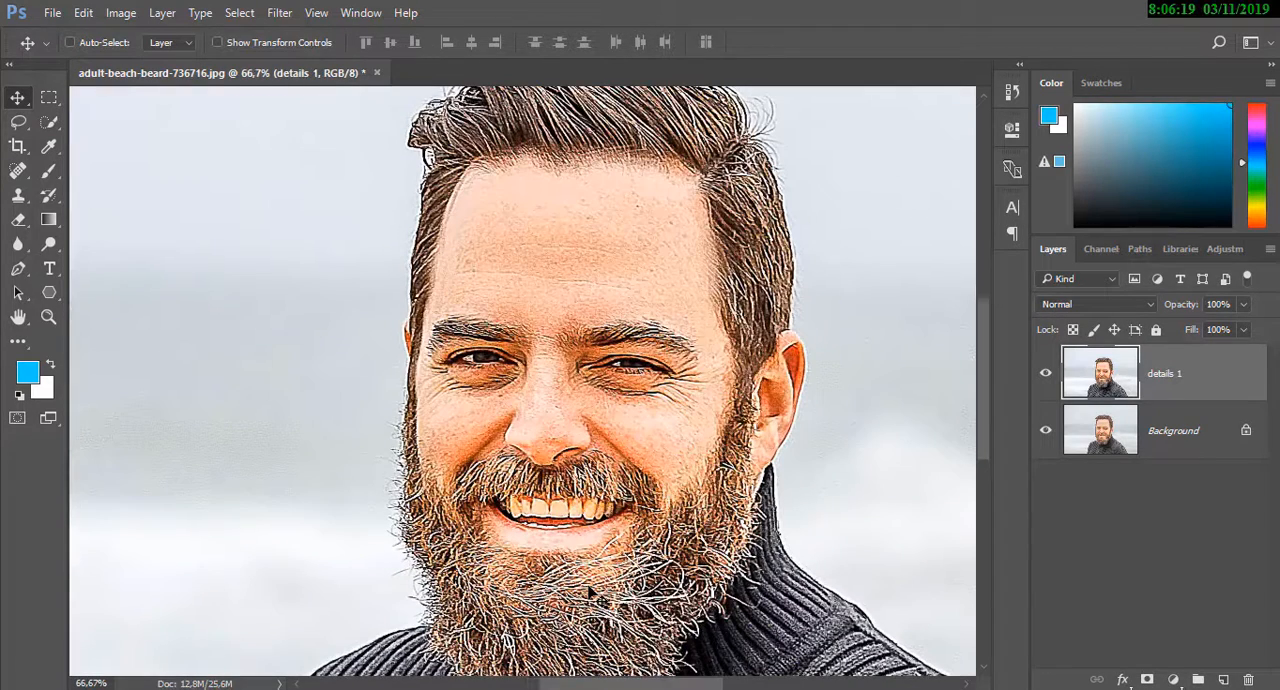
key(ctrl+minus)
key(ctrl+minus)
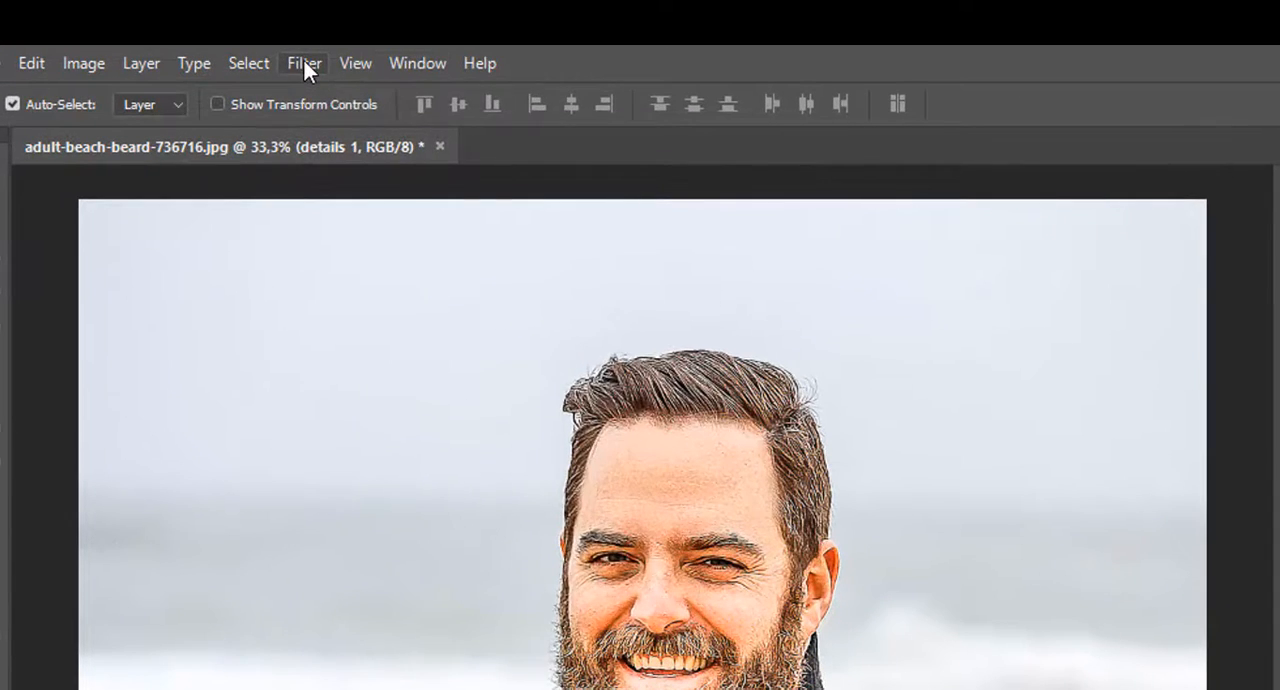
click(280, 14)
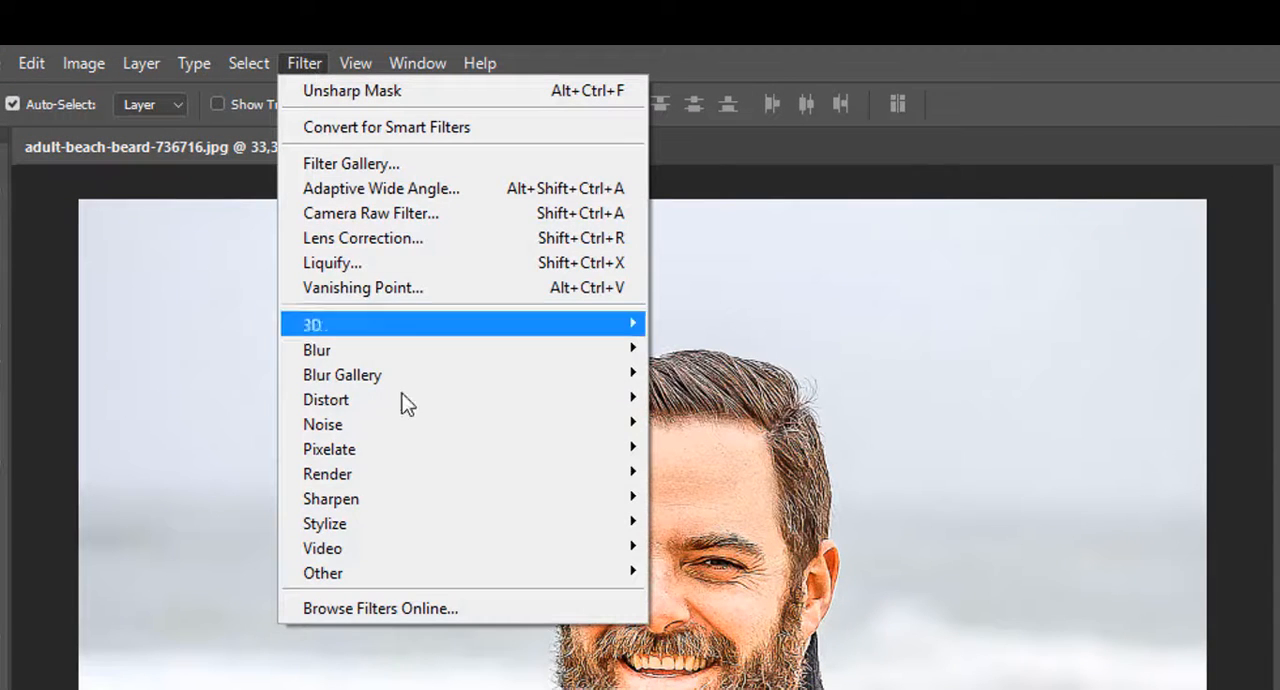
mouse_move(580, 533)
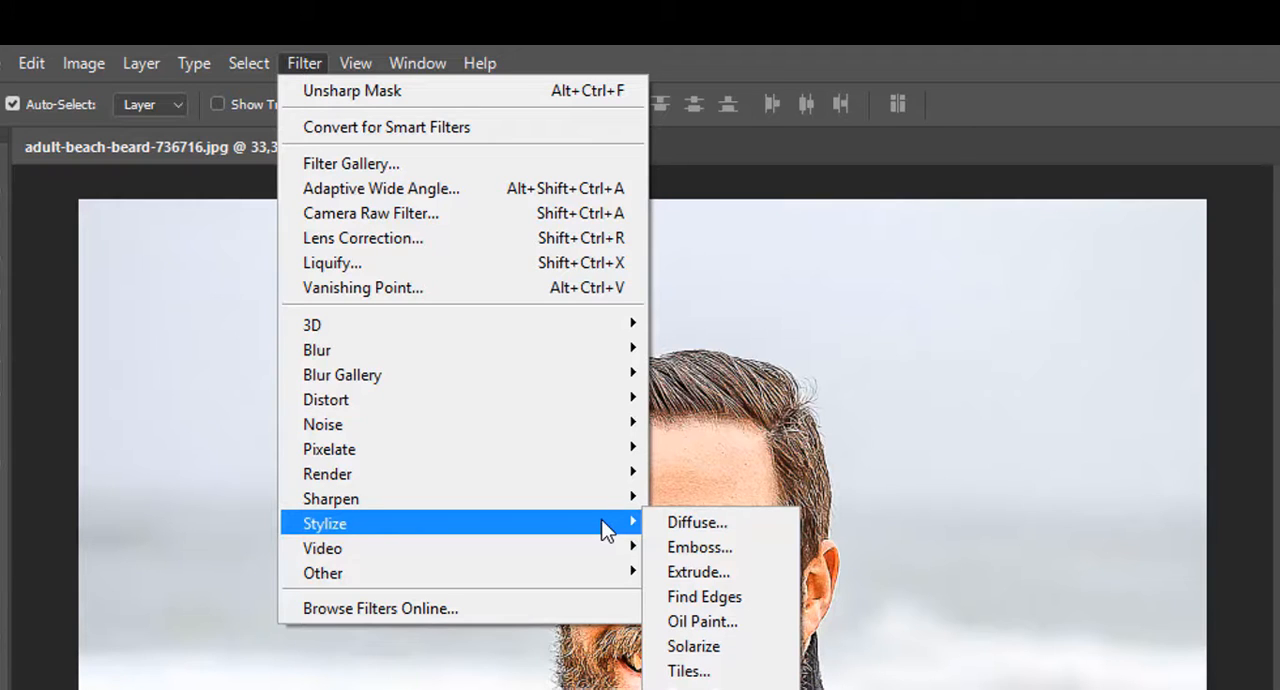
click(663, 523)
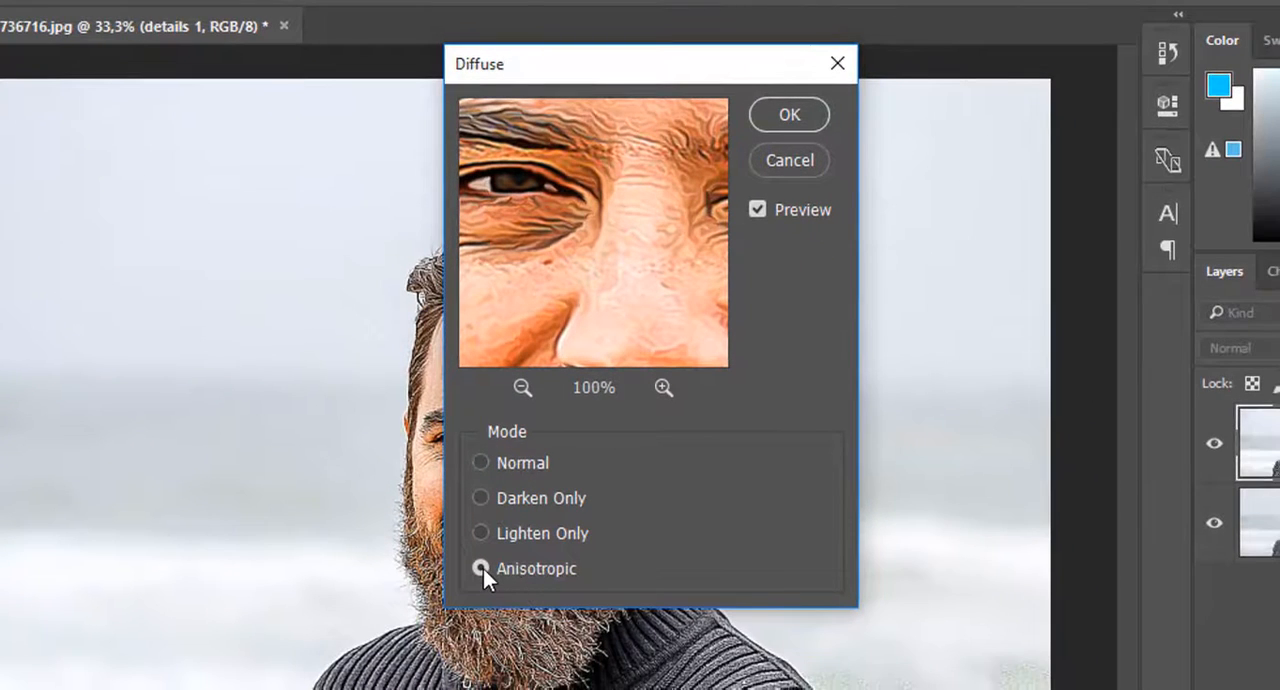
click(481, 568)
drag(636, 245, 723, 166)
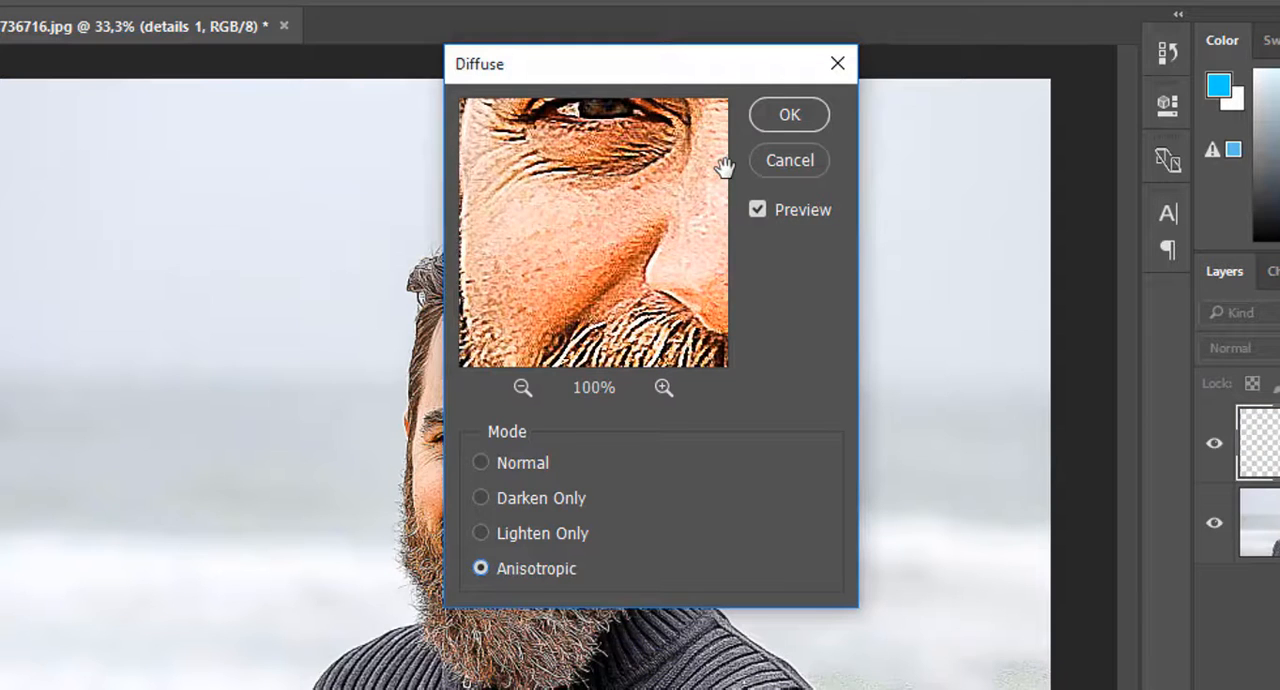
click(776, 117)
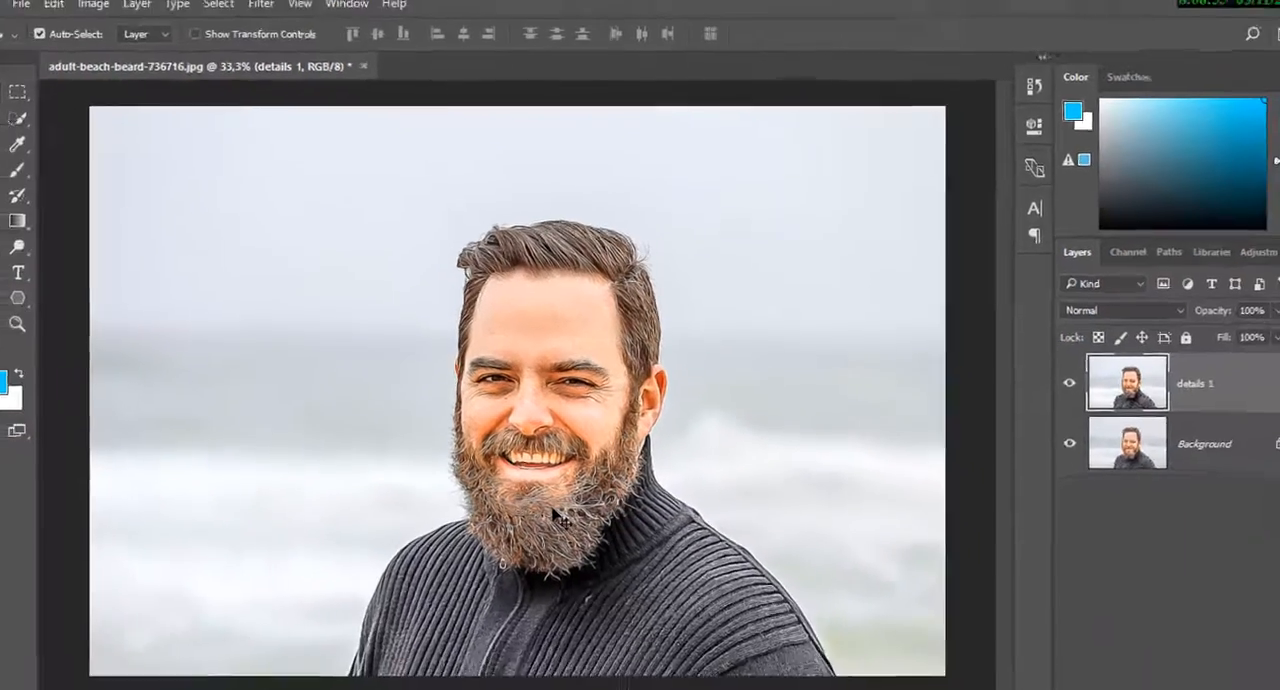
Rotate the whole image 90° clockwise
key(ctrl+plus)
key(ctrl+plus)
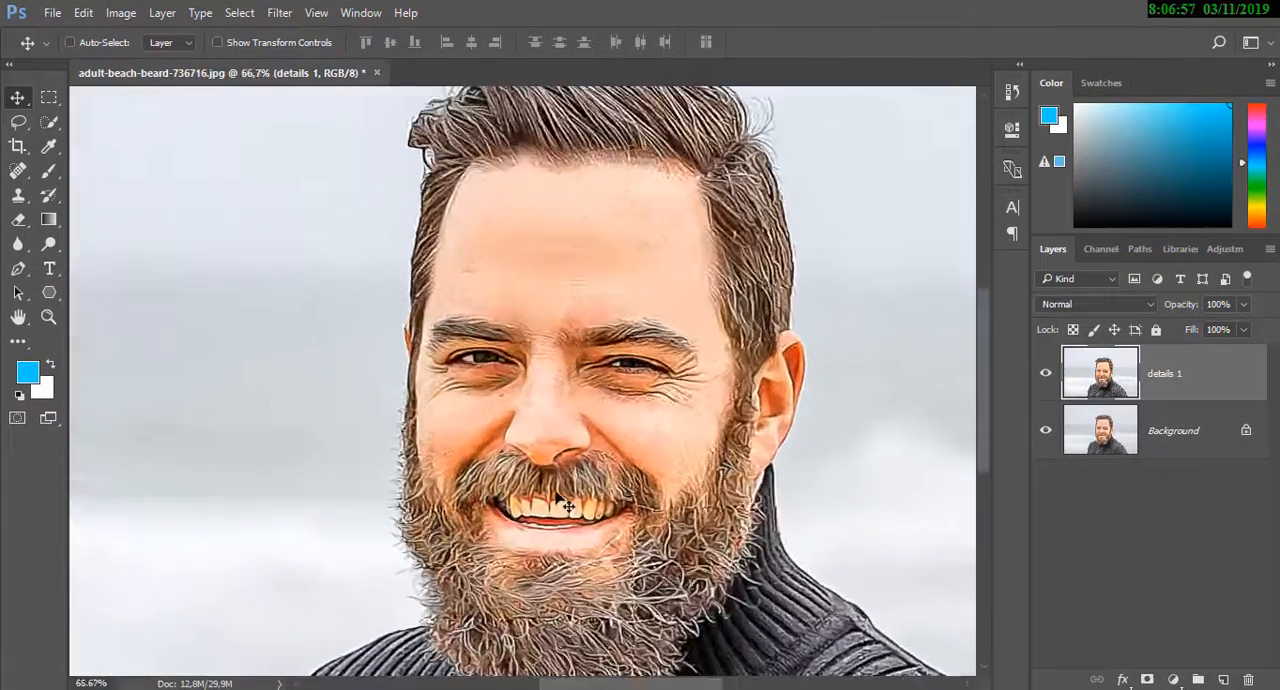
key(ctrl+plus)
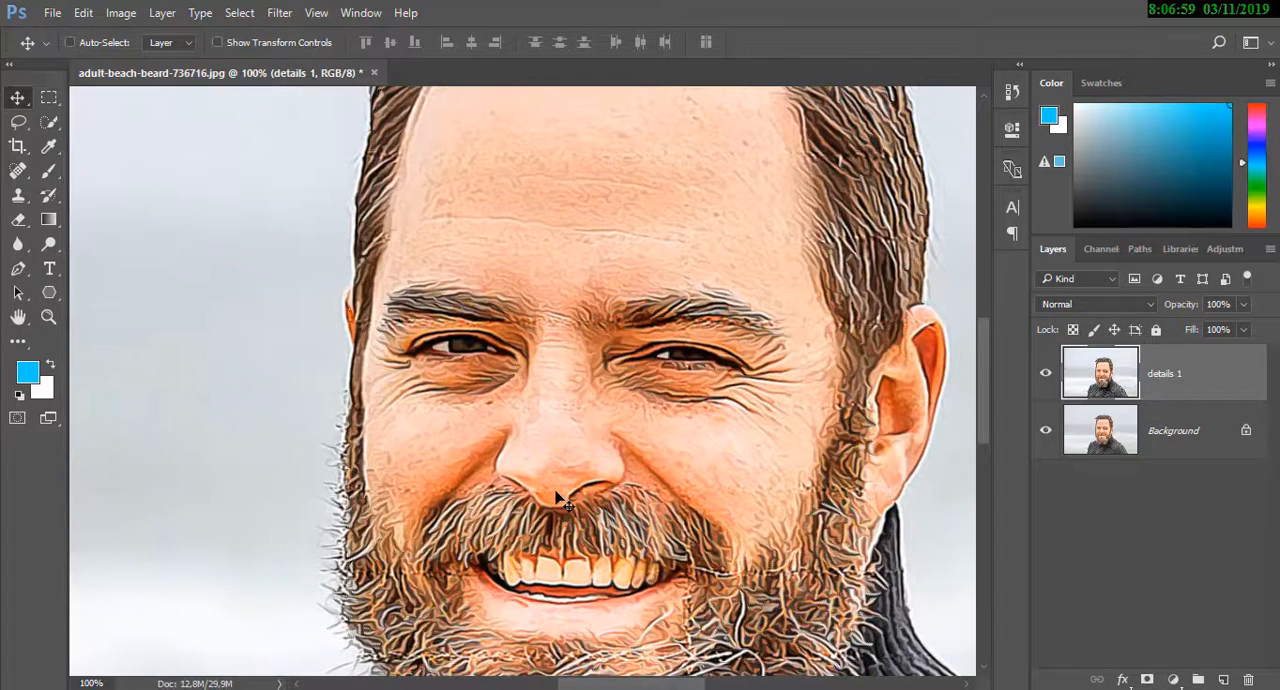
key(ctrl)
drag(983, 353, 969, 401)
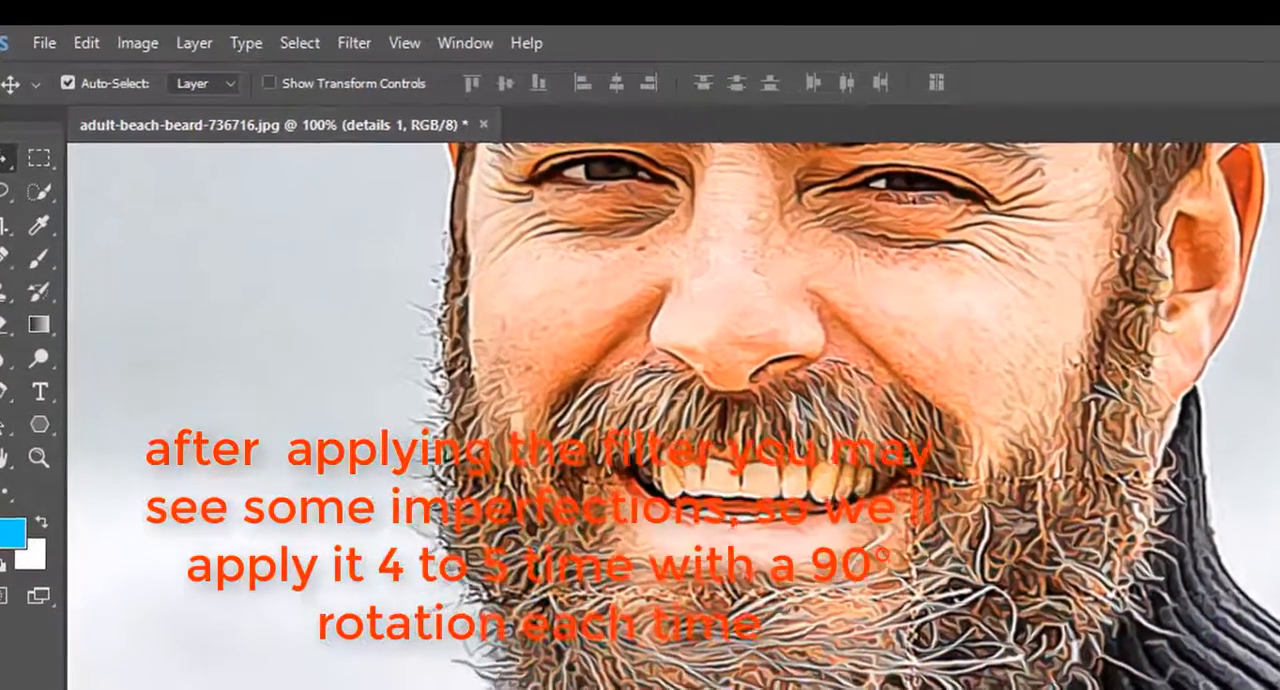
scroll(770, 341, up, 5)
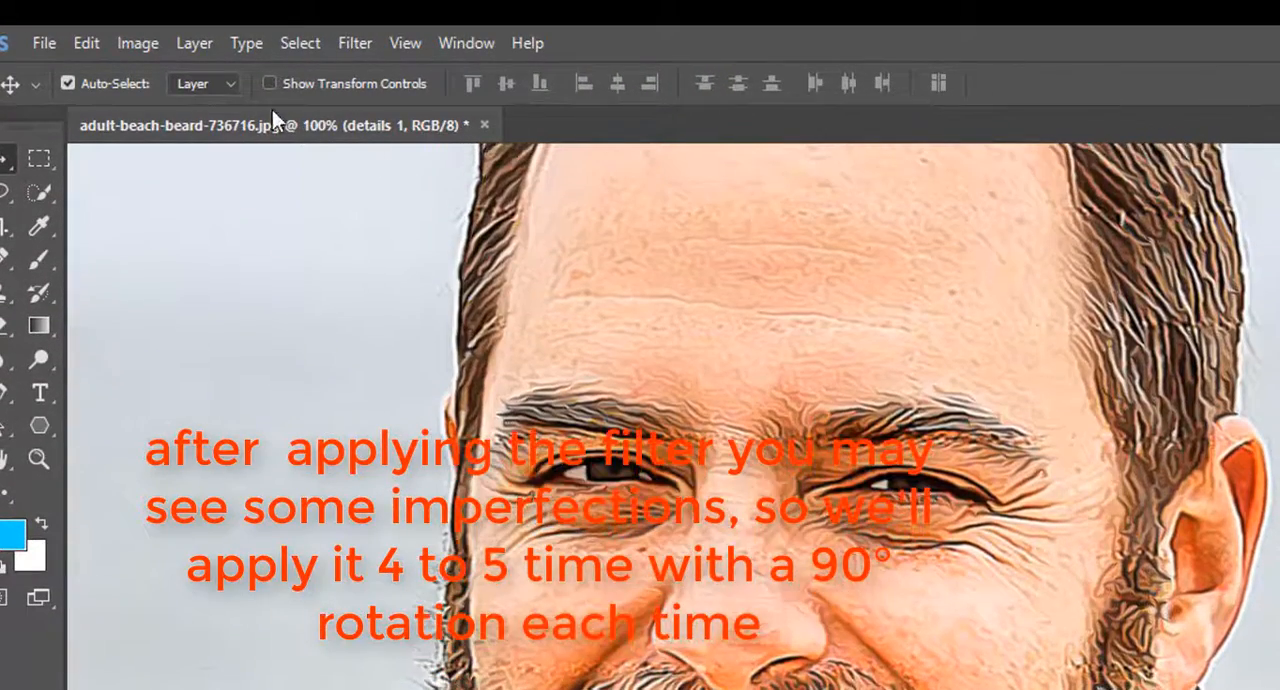
click(144, 46)
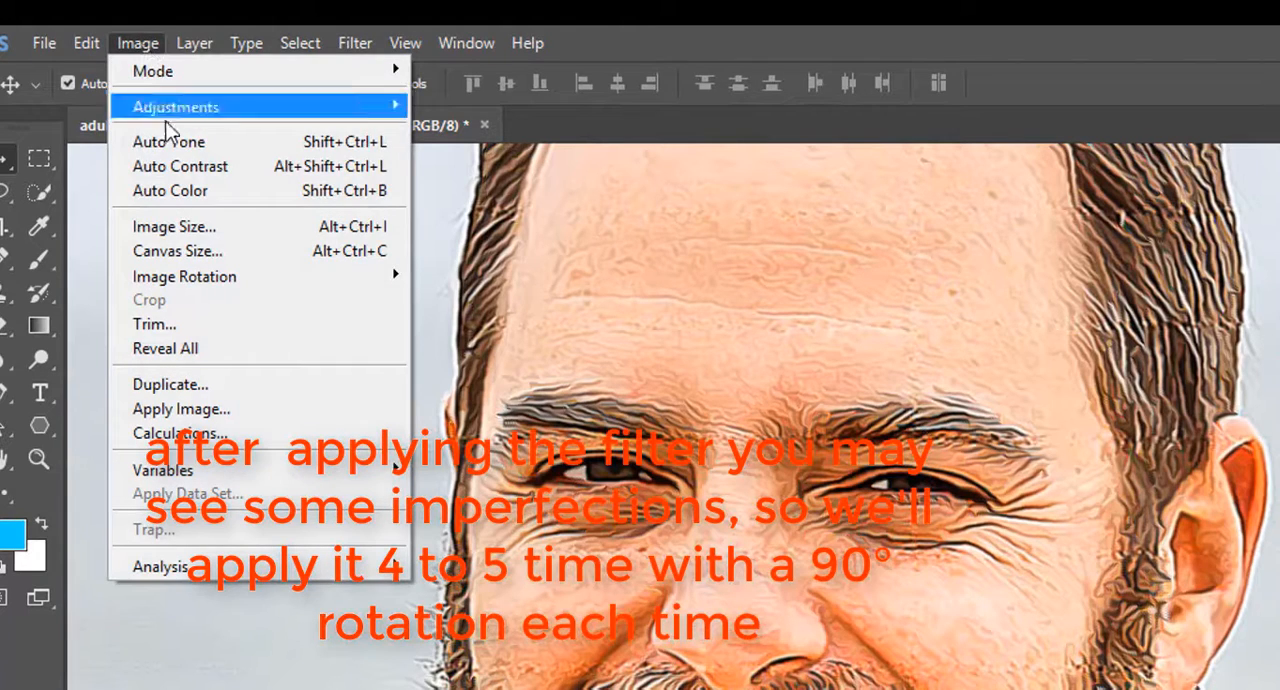
mouse_move(357, 277)
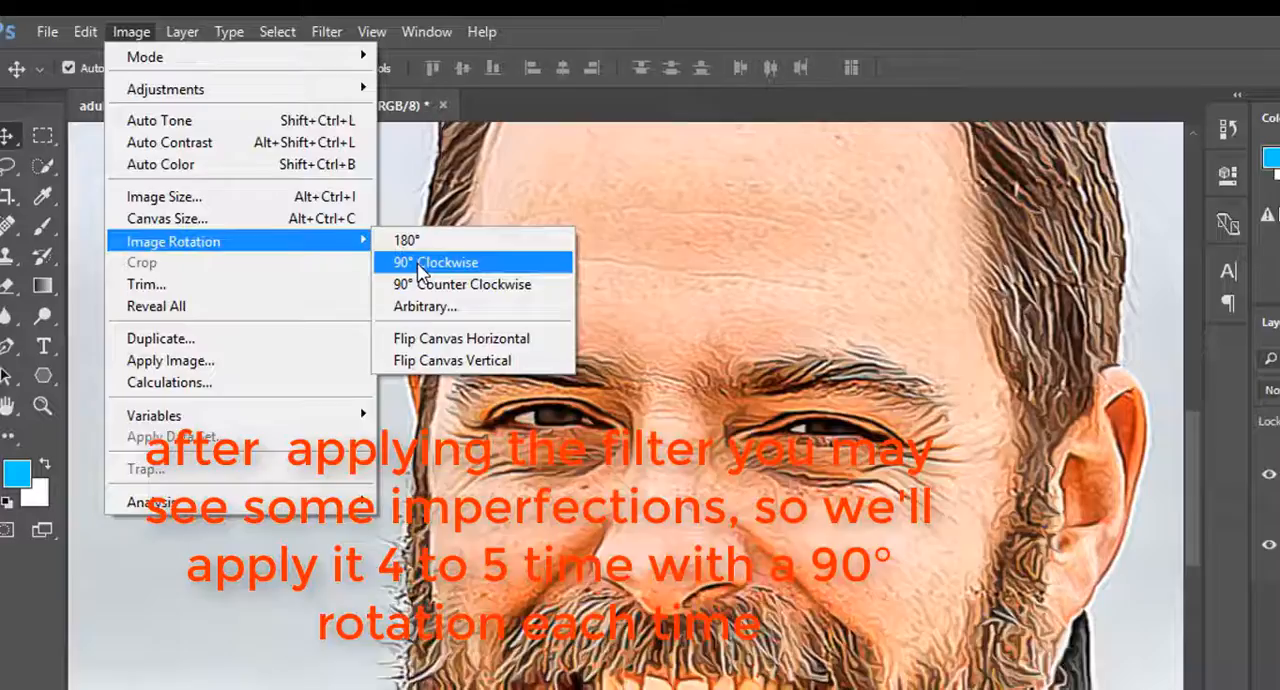
click(456, 302)
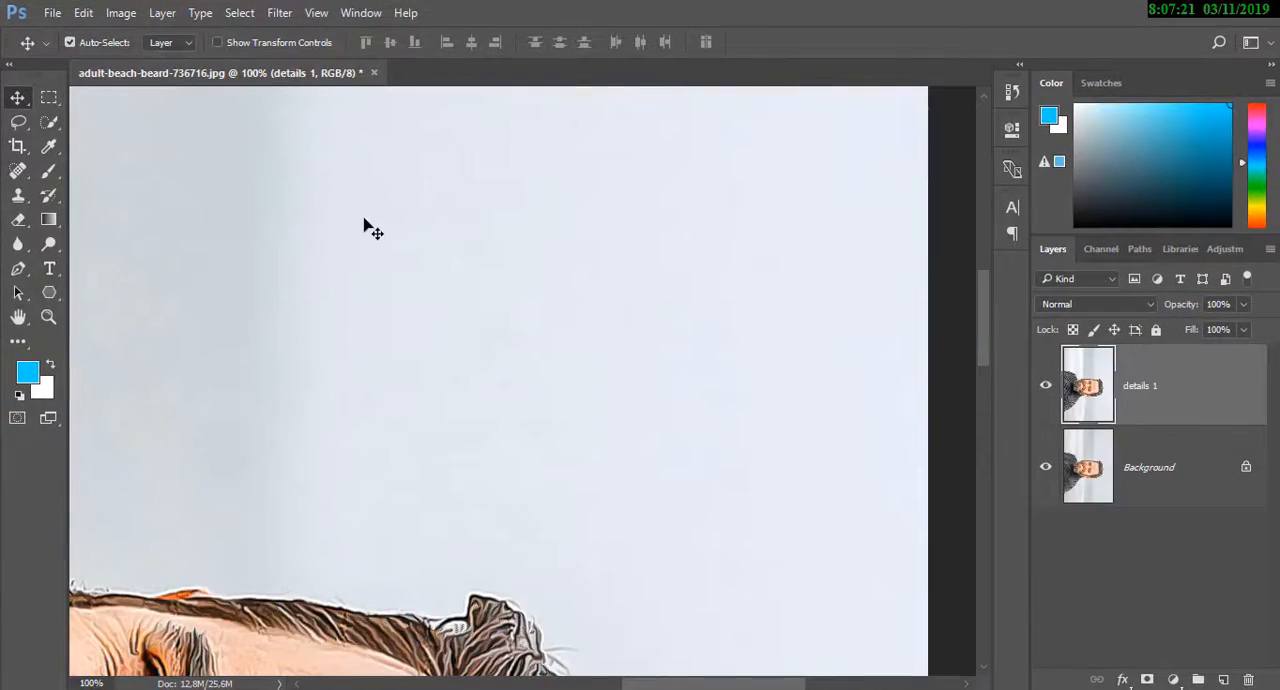
Reapply the Diffuse filter to the details 1 layer of the sideways image
key(ctrl+minus)
key(ctrl+minus)
key(ctrl+minus)
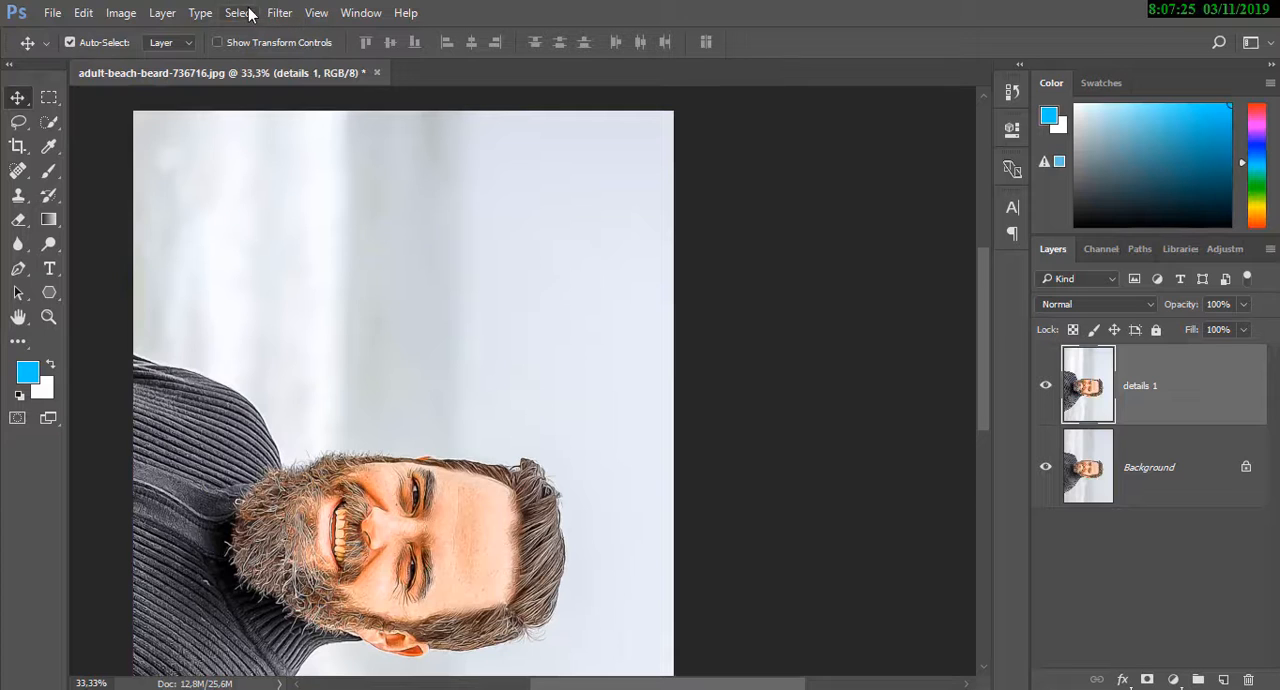
click(279, 12)
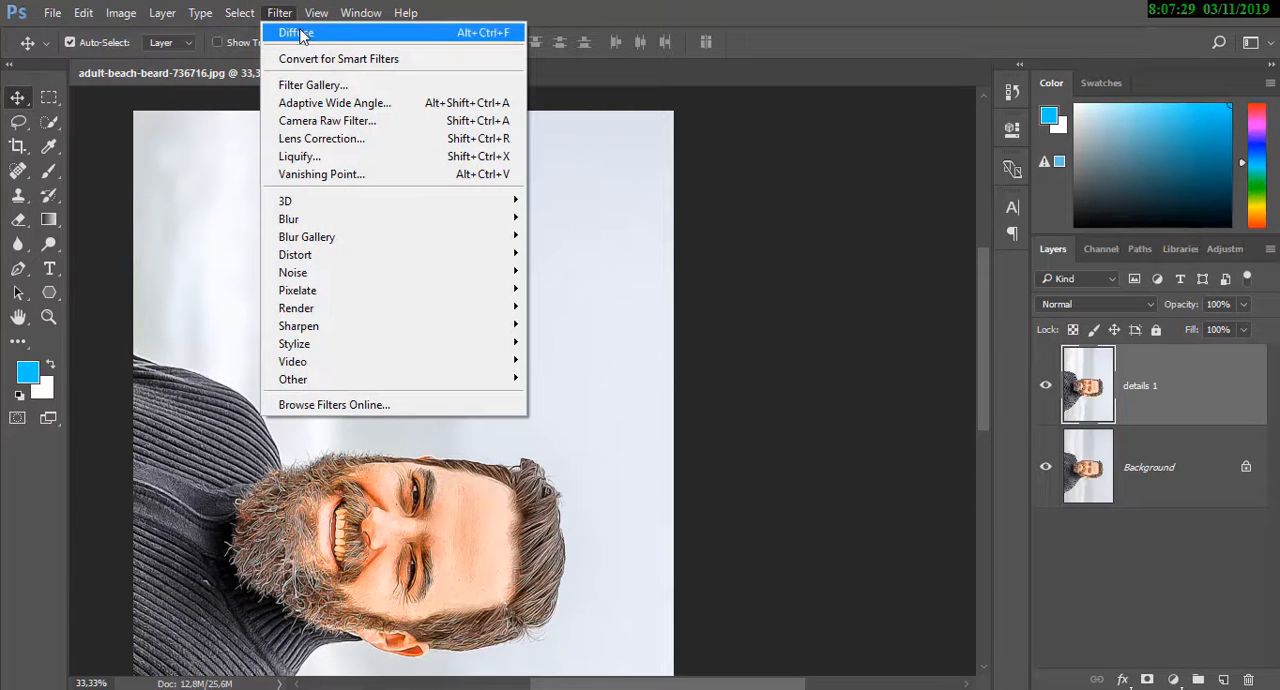
click(300, 35)
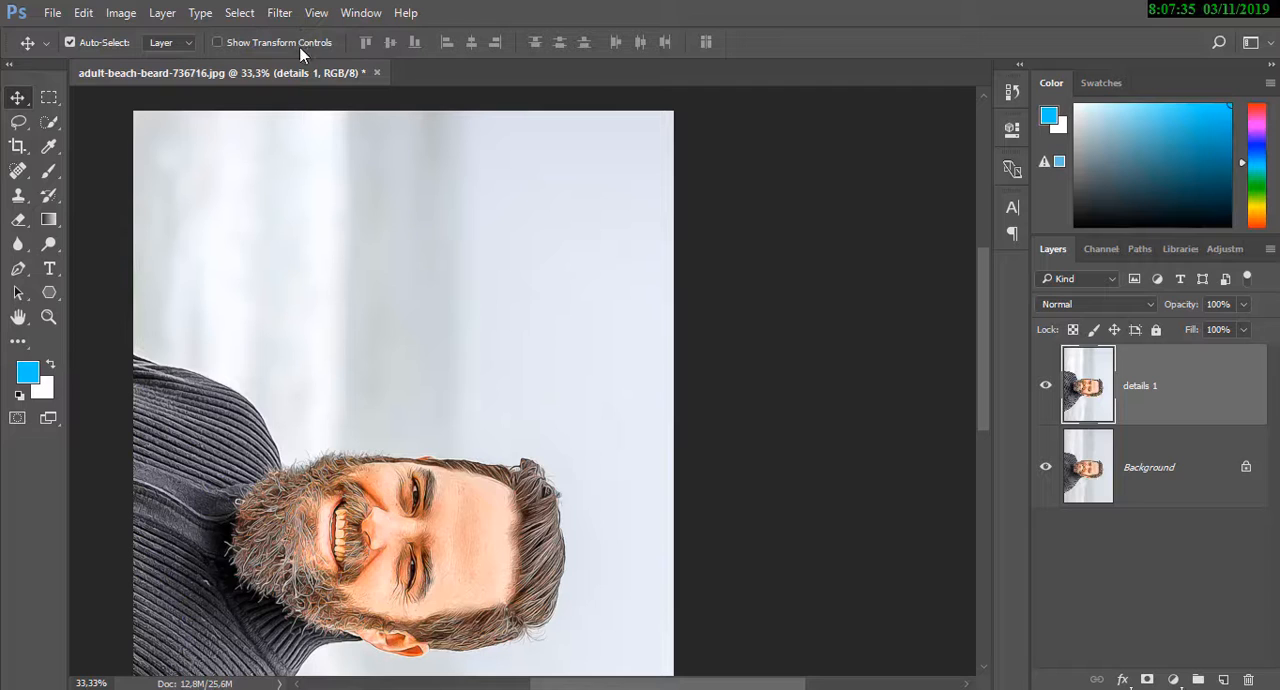
Rotate the image another 90° clockwise so it is upside down and reapply the Diffuse filter to details 1
click(126, 12)
mouse_move(155, 183)
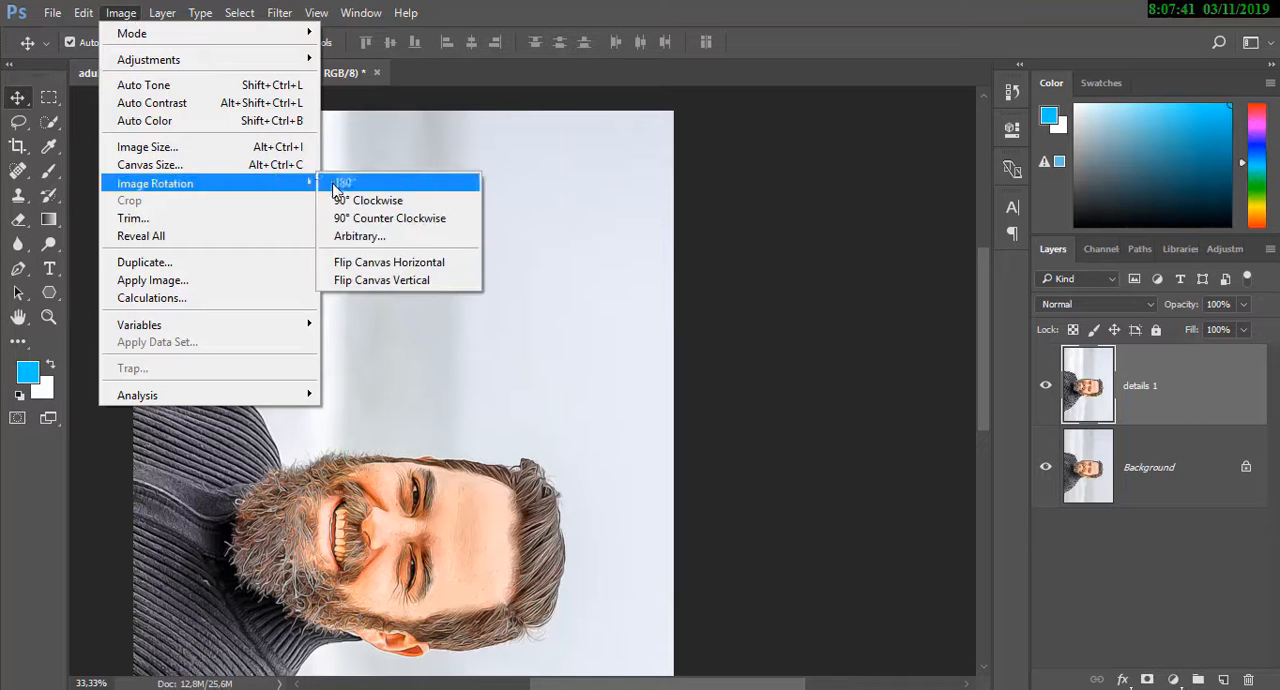
click(350, 197)
click(276, 13)
click(290, 33)
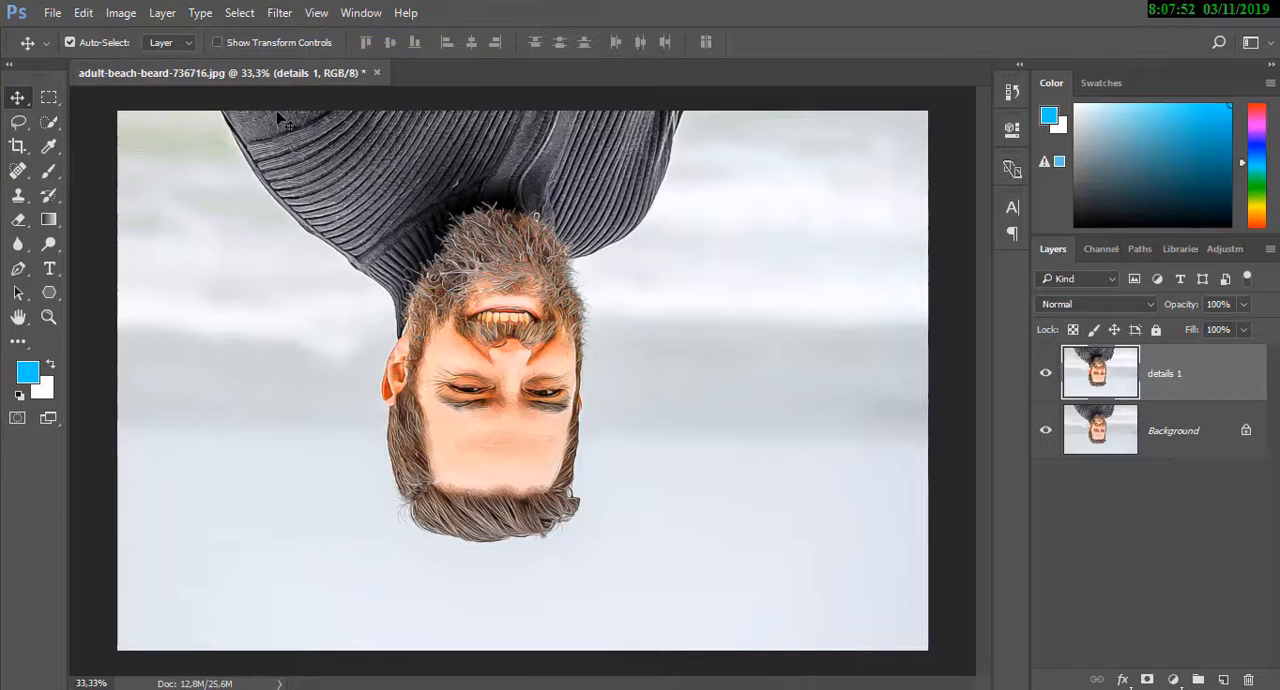
Rotate the upside-down image a further 90° clockwise and repeat the Diffuse filter on details 1
click(121, 12)
mouse_move(167, 190)
click(345, 197)
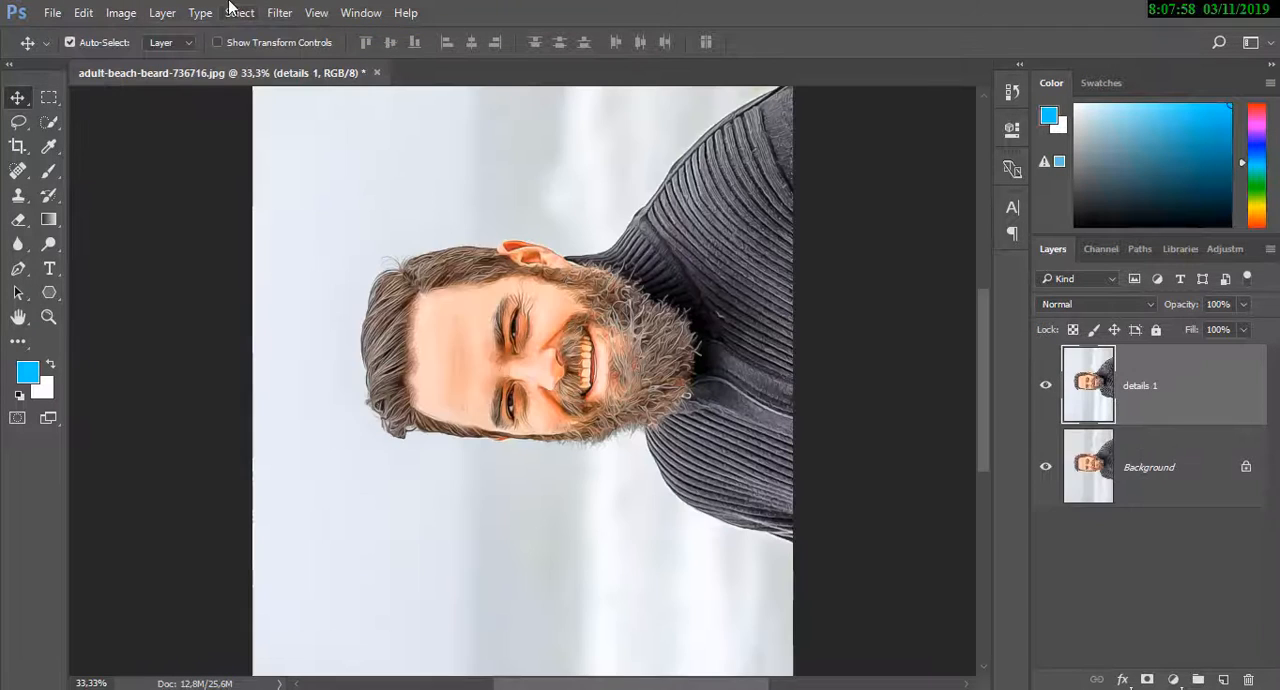
click(277, 12)
click(287, 35)
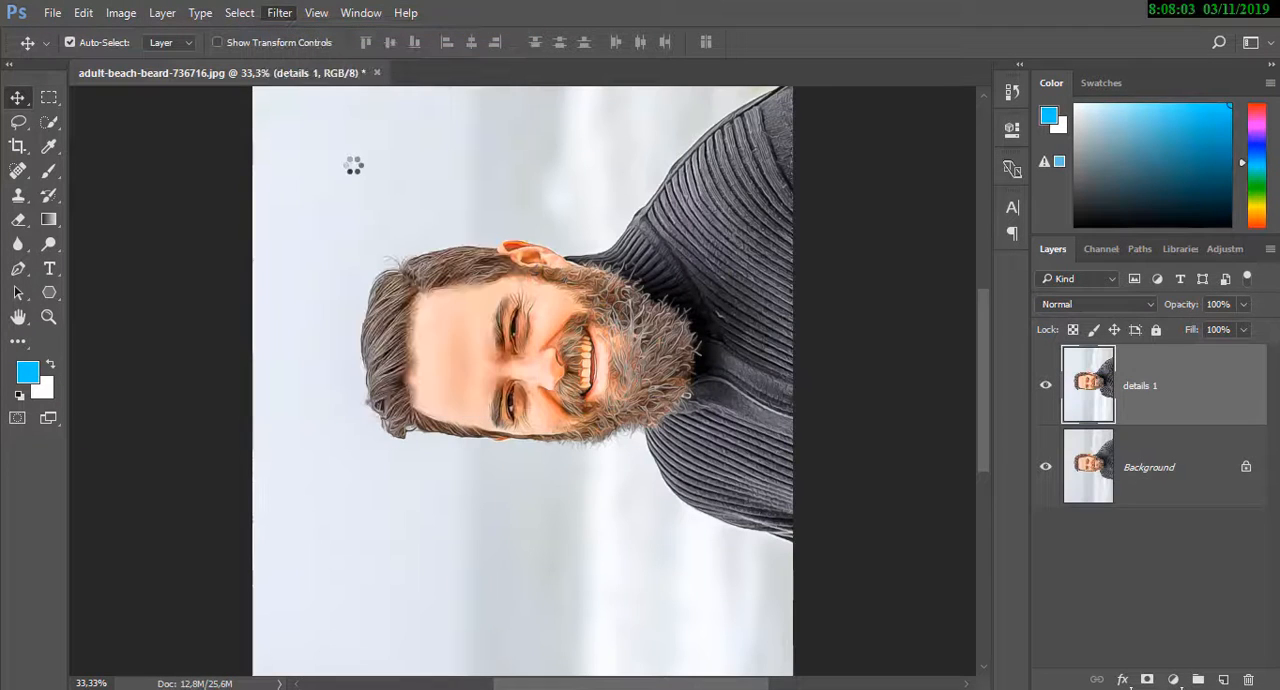
Rotate the image 90° clockwise back to upright and run the Diffuse filter on details 1 once more
click(124, 14)
mouse_move(240, 184)
click(333, 198)
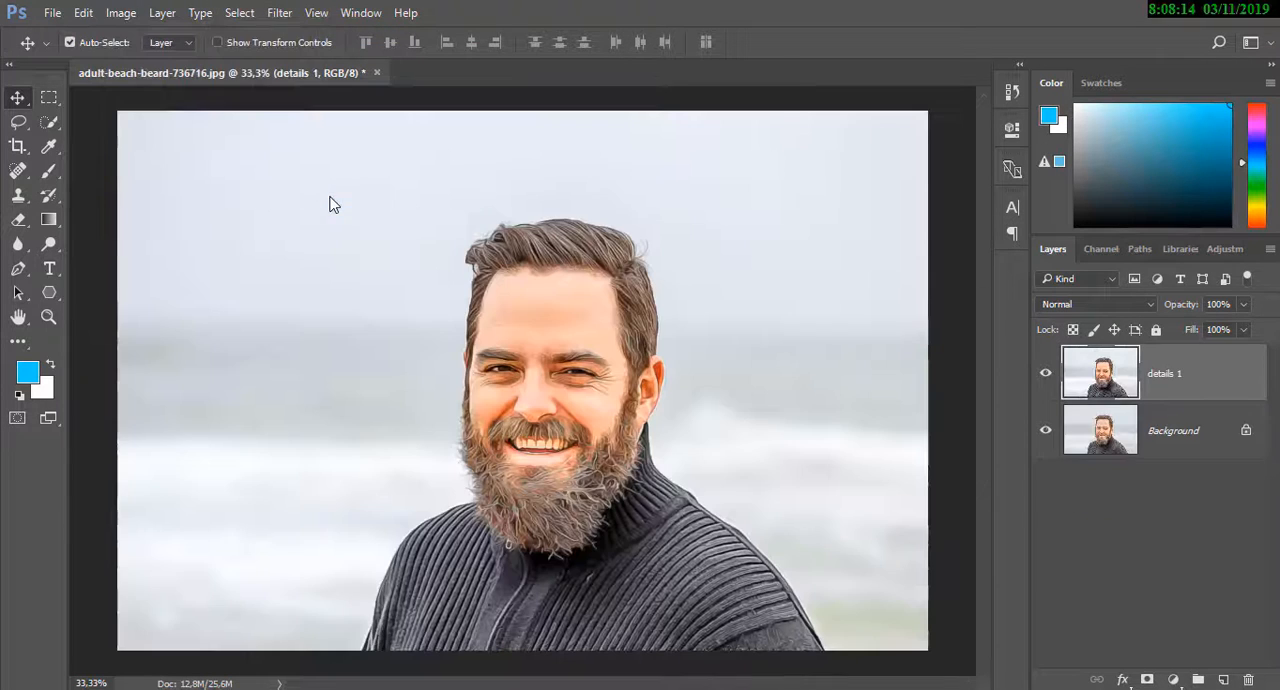
click(278, 14)
click(294, 30)
Apply Reduce Noise to details 1 with strength 10 and preserve details, reduce color noise and sharpen details all at 0%
key(ctrl+plus)
key(ctrl+plus)
key(ctrl+plus)
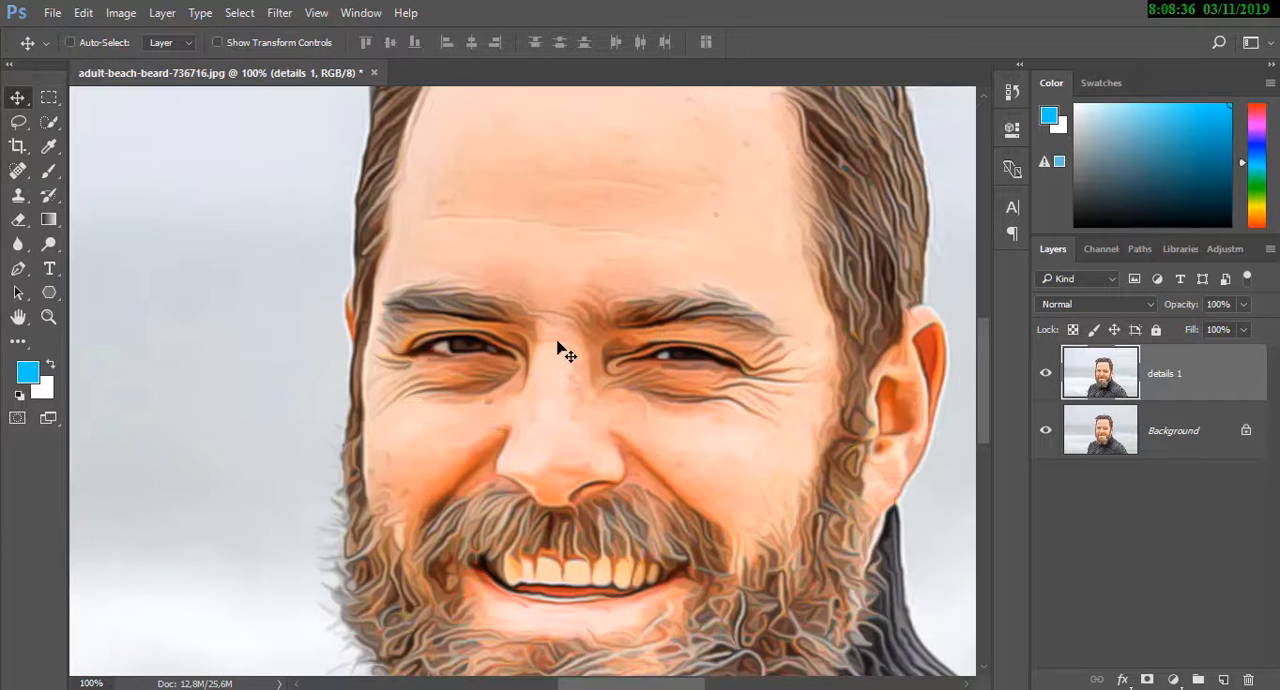
key(ctrl+minus)
key(ctrl+minus)
key(ctrl+minus)
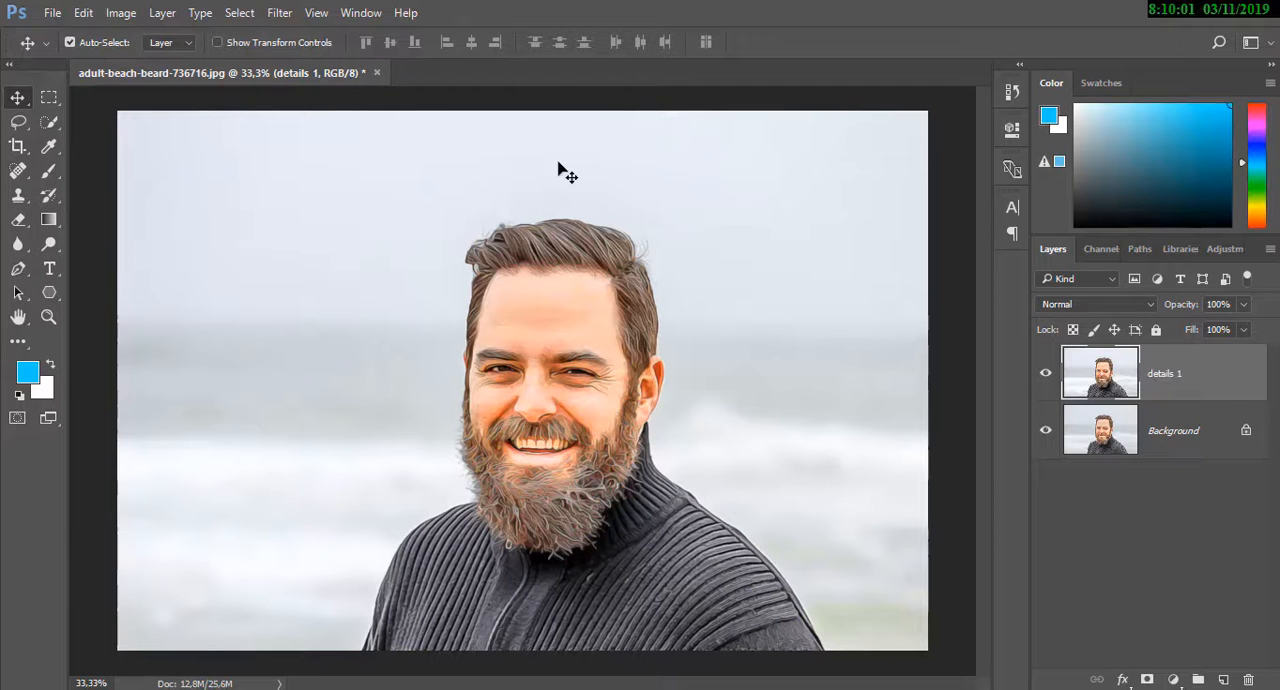
click(279, 12)
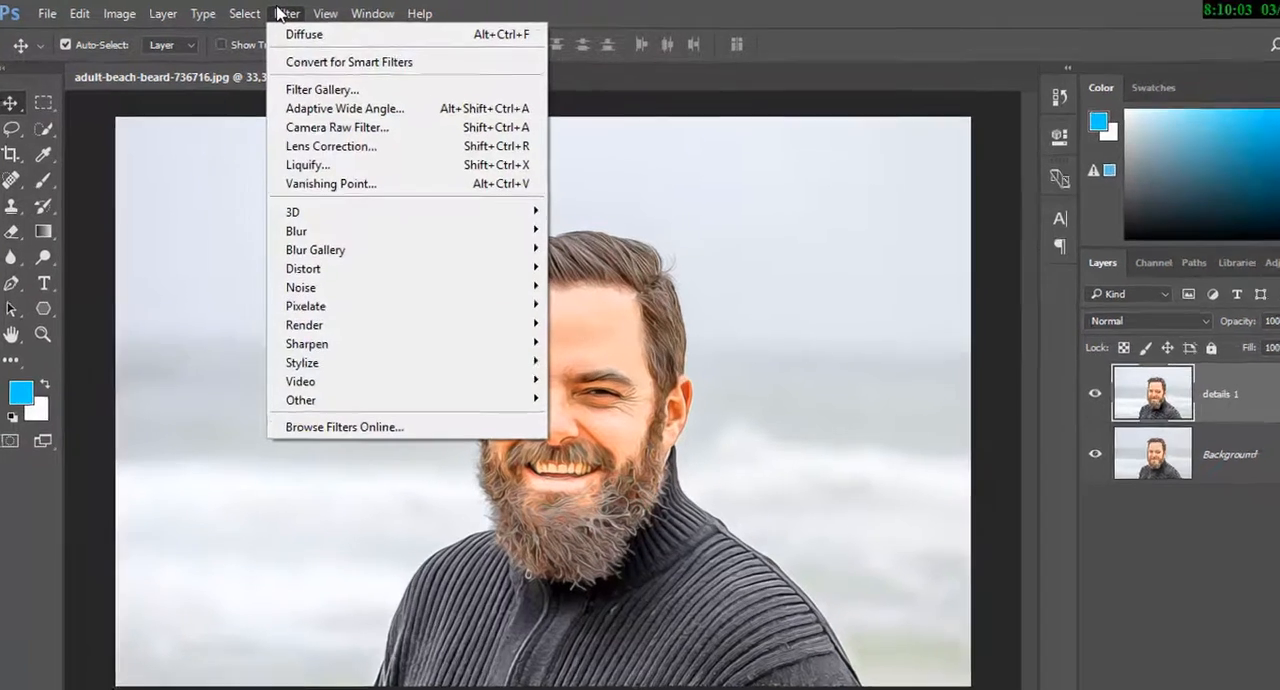
mouse_move(316, 12)
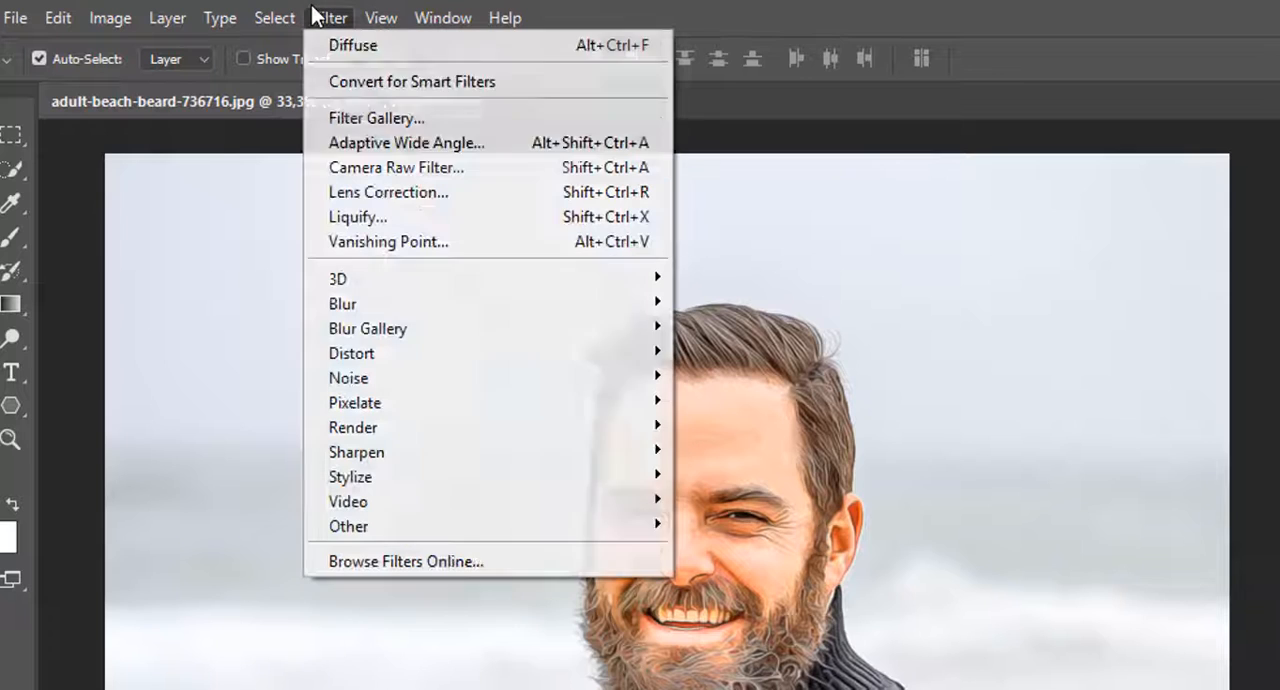
mouse_move(374, 378)
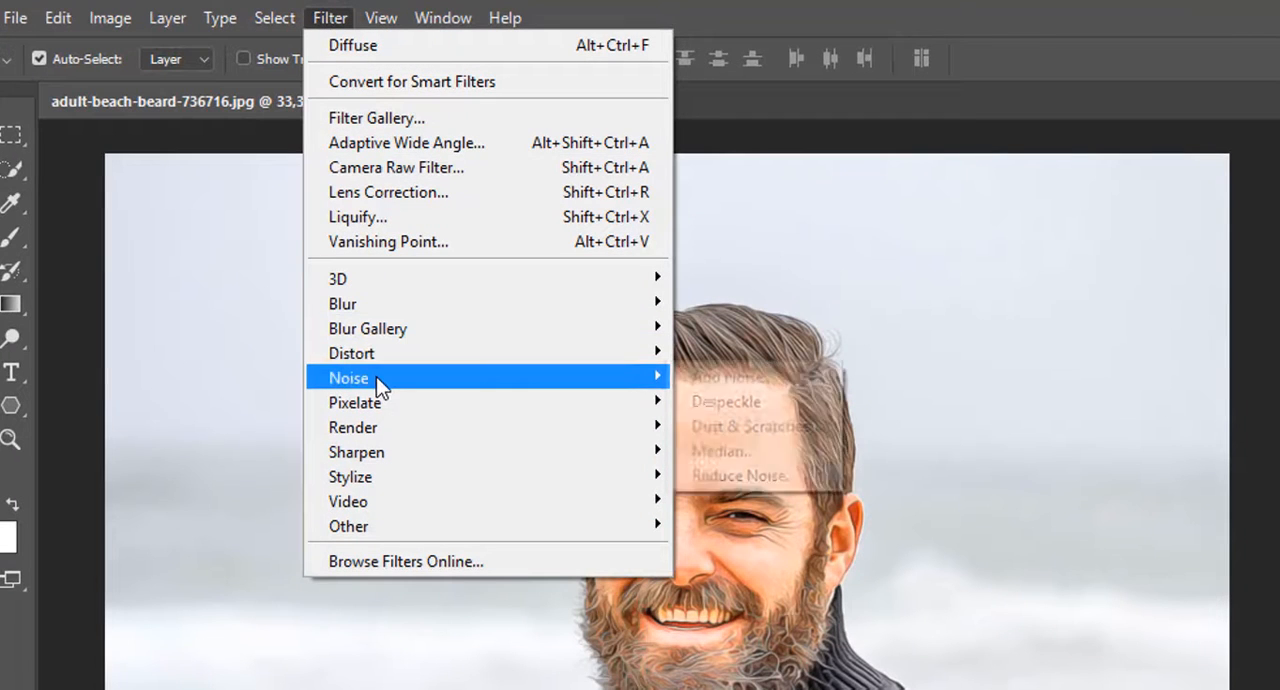
click(700, 471)
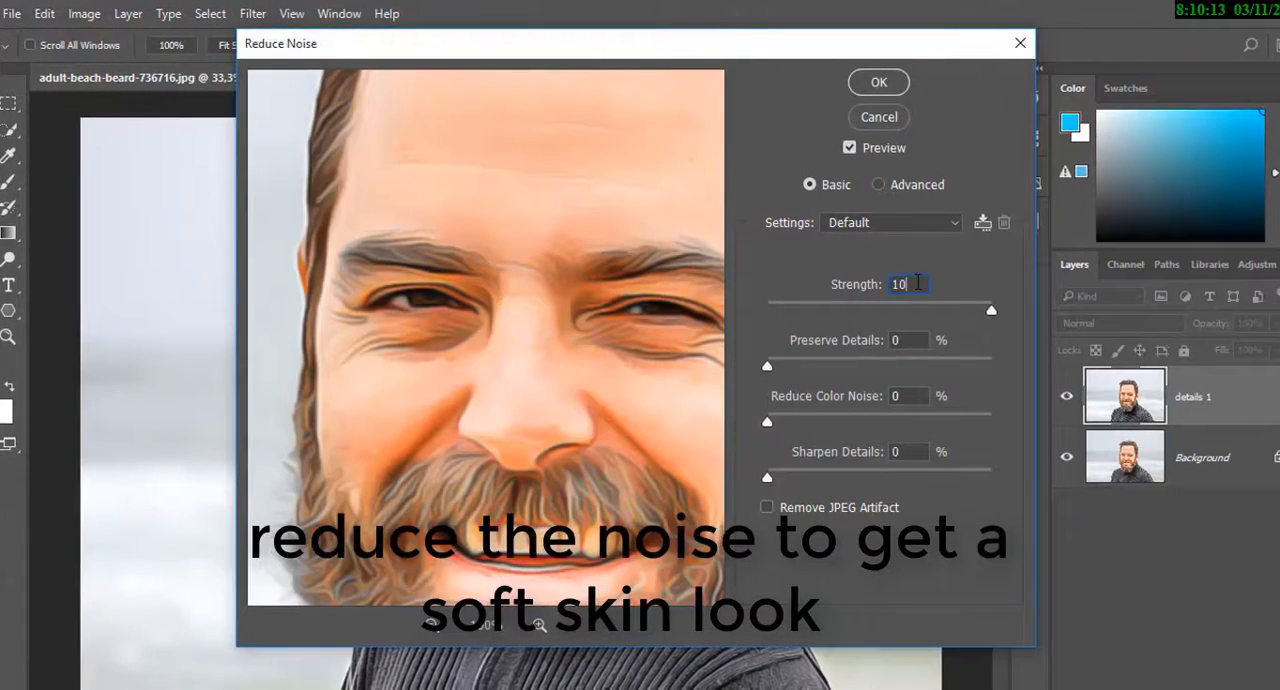
key(Tab)
key(Tab)
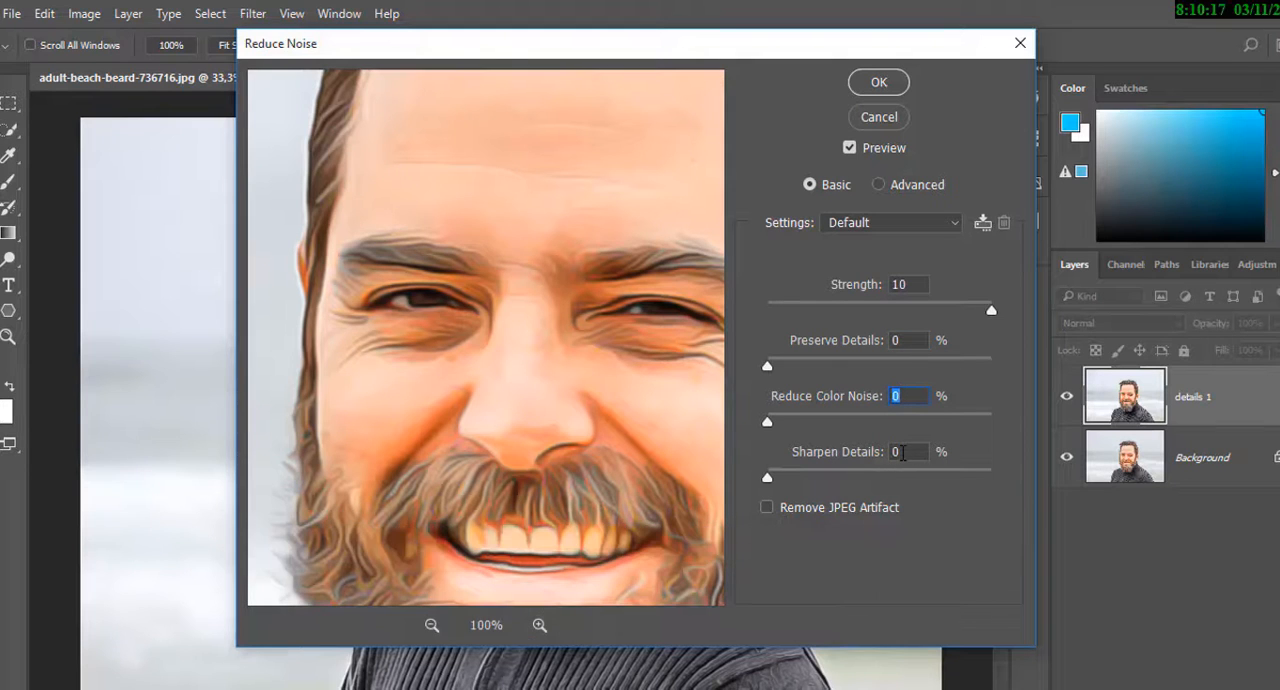
drag(686, 434, 600, 414)
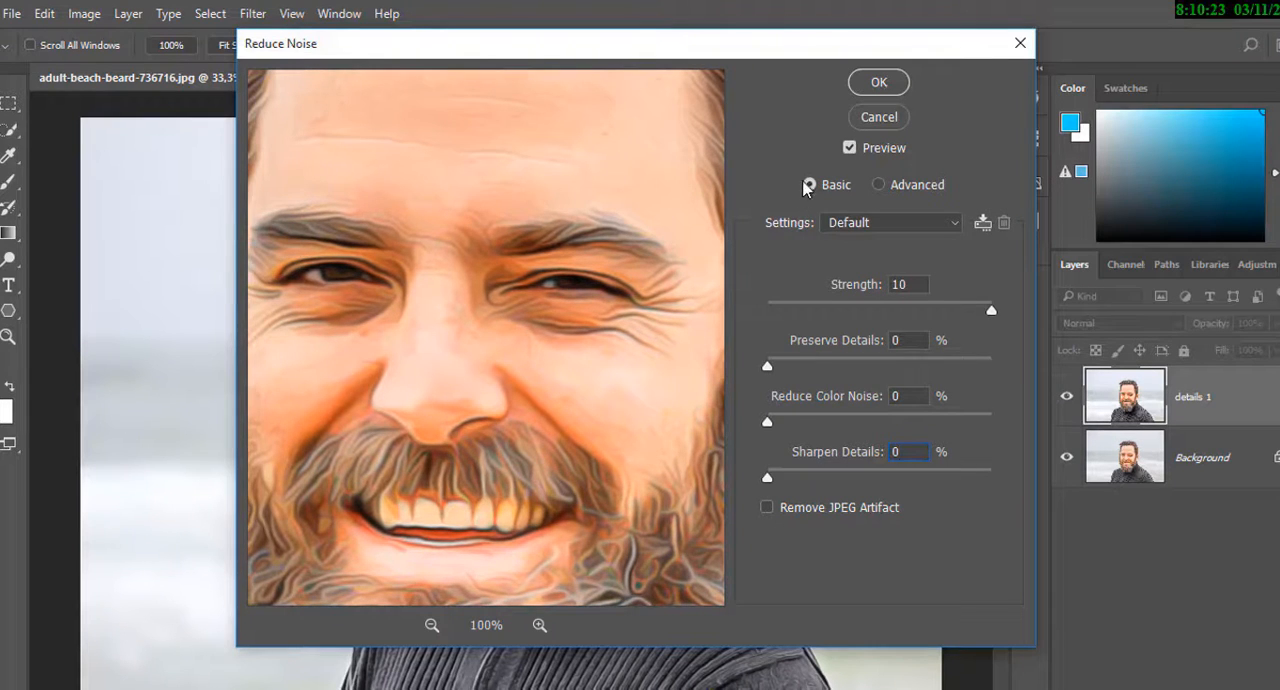
click(874, 86)
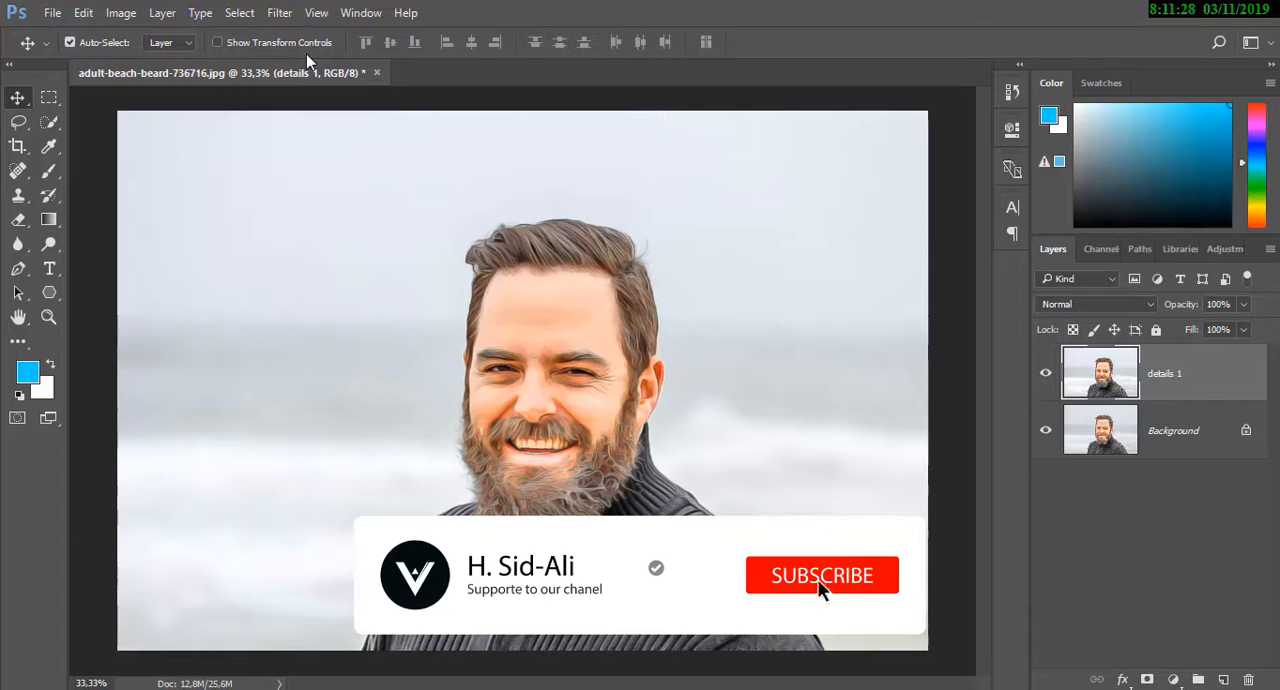
Sharpen the details 1 layer with Unsharp Mask at amount 95%, radius 2.0 pixels and threshold 0
click(280, 13)
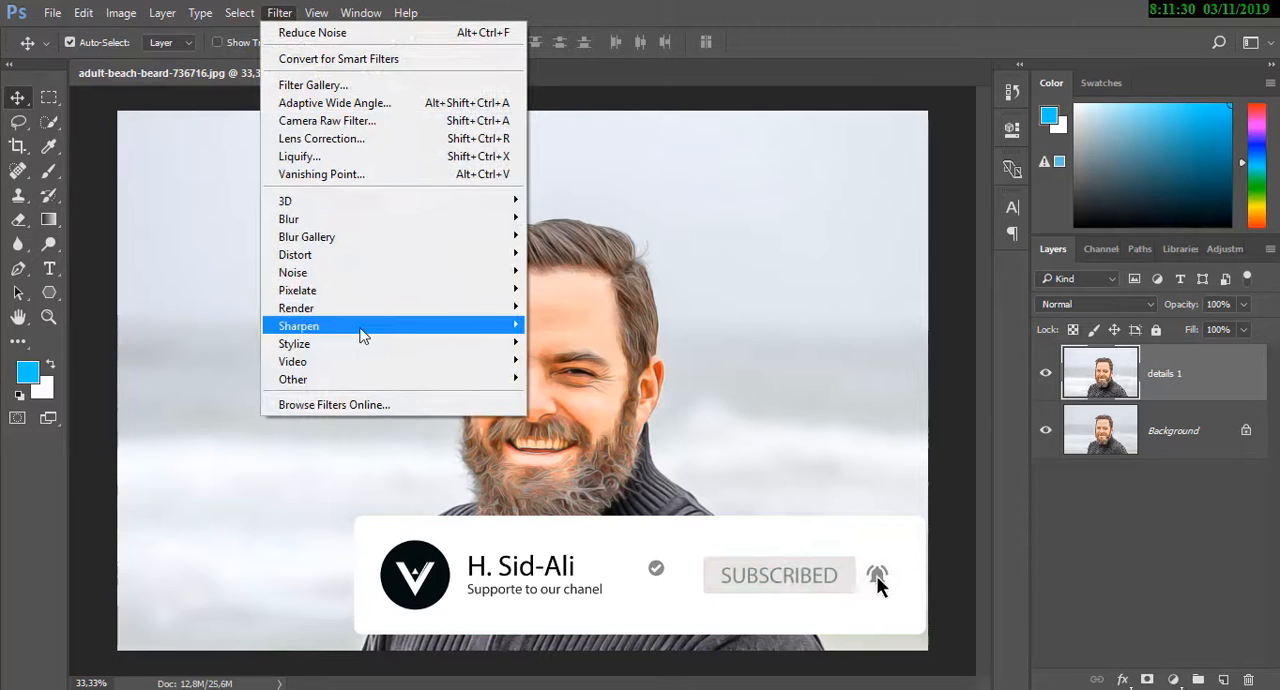
mouse_move(360, 334)
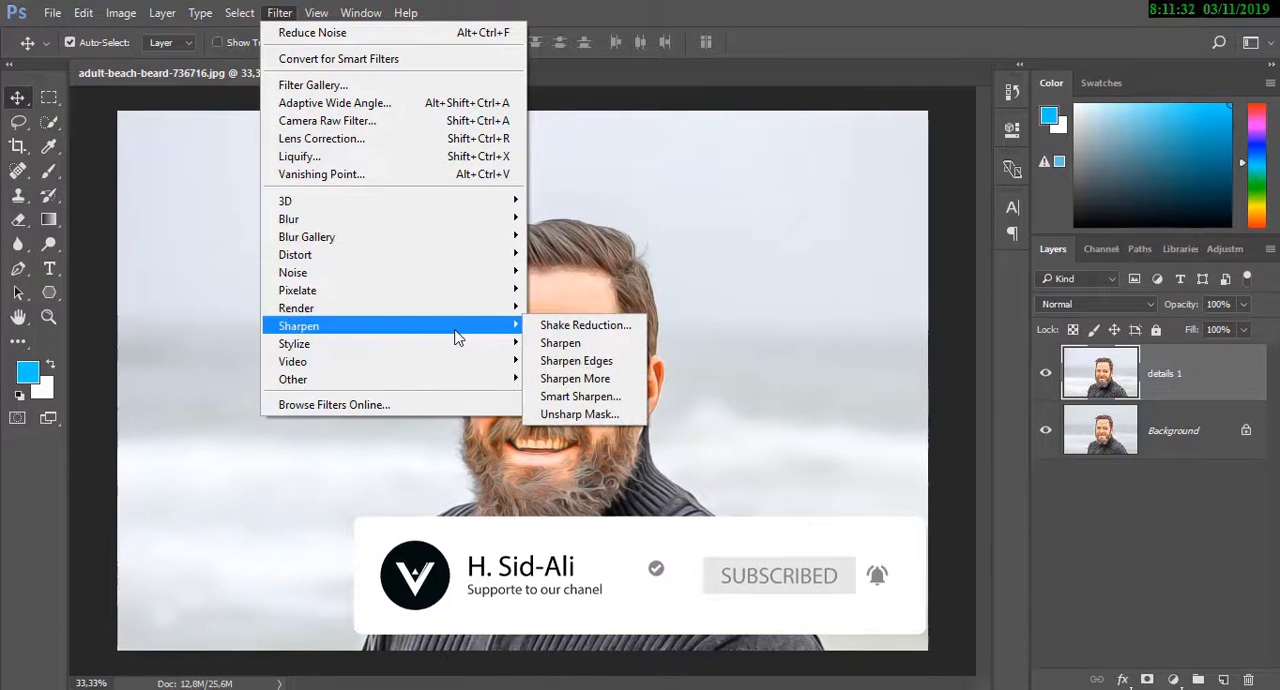
click(550, 415)
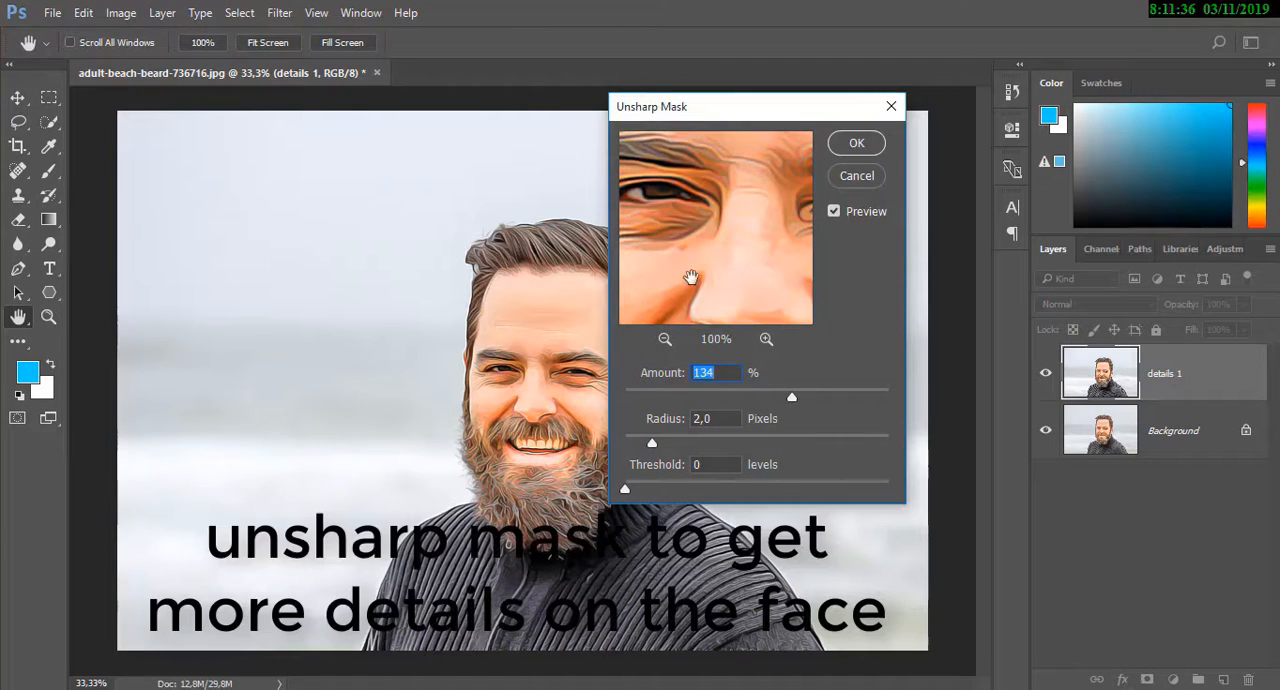
drag(731, 277, 829, 275)
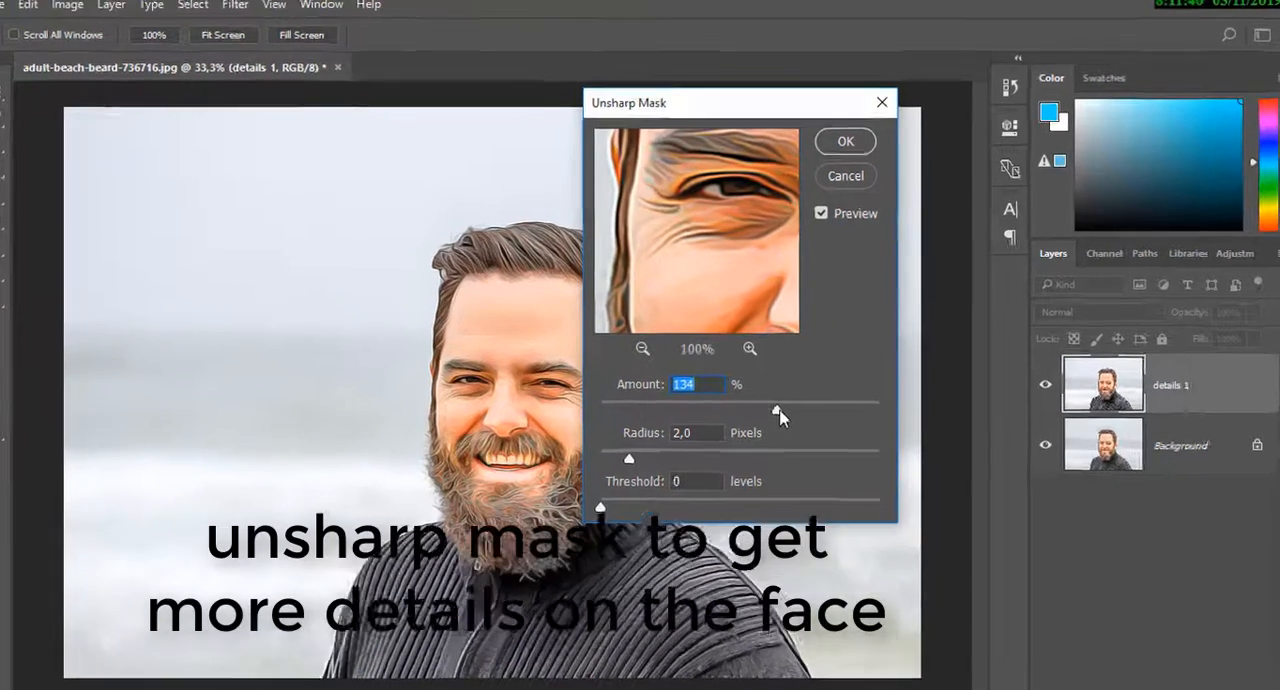
drag(777, 410, 750, 411)
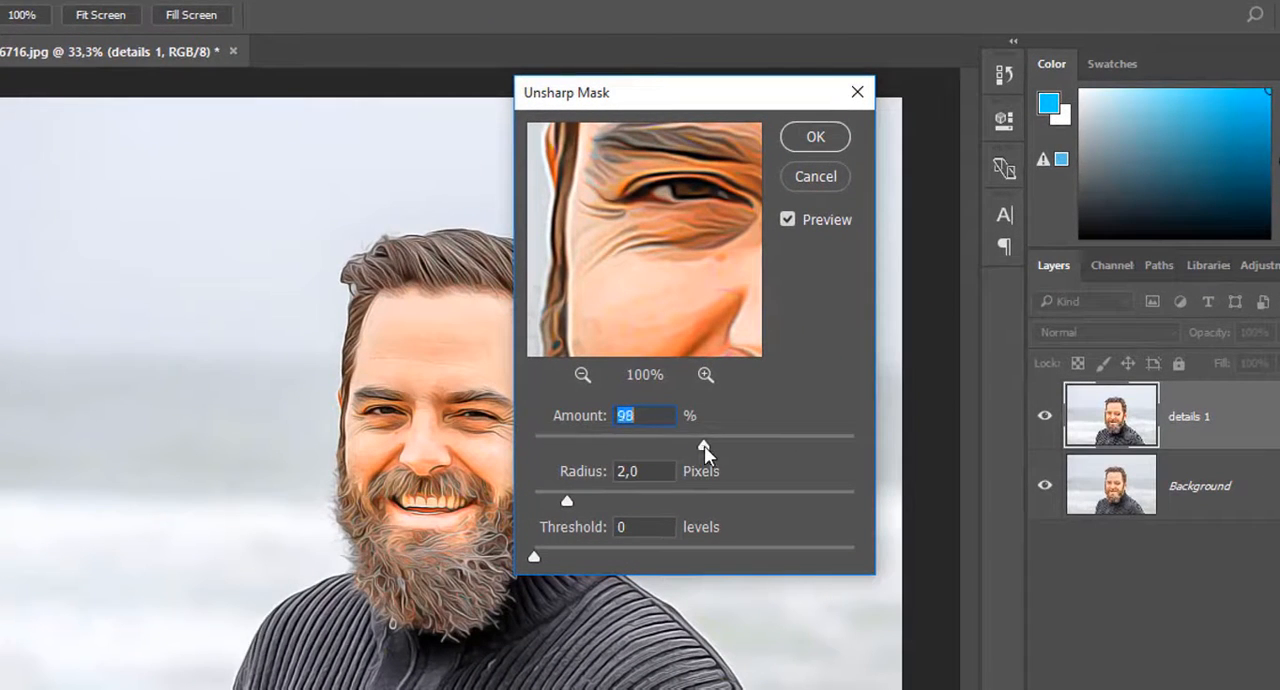
drag(704, 446, 700, 448)
drag(643, 329, 680, 289)
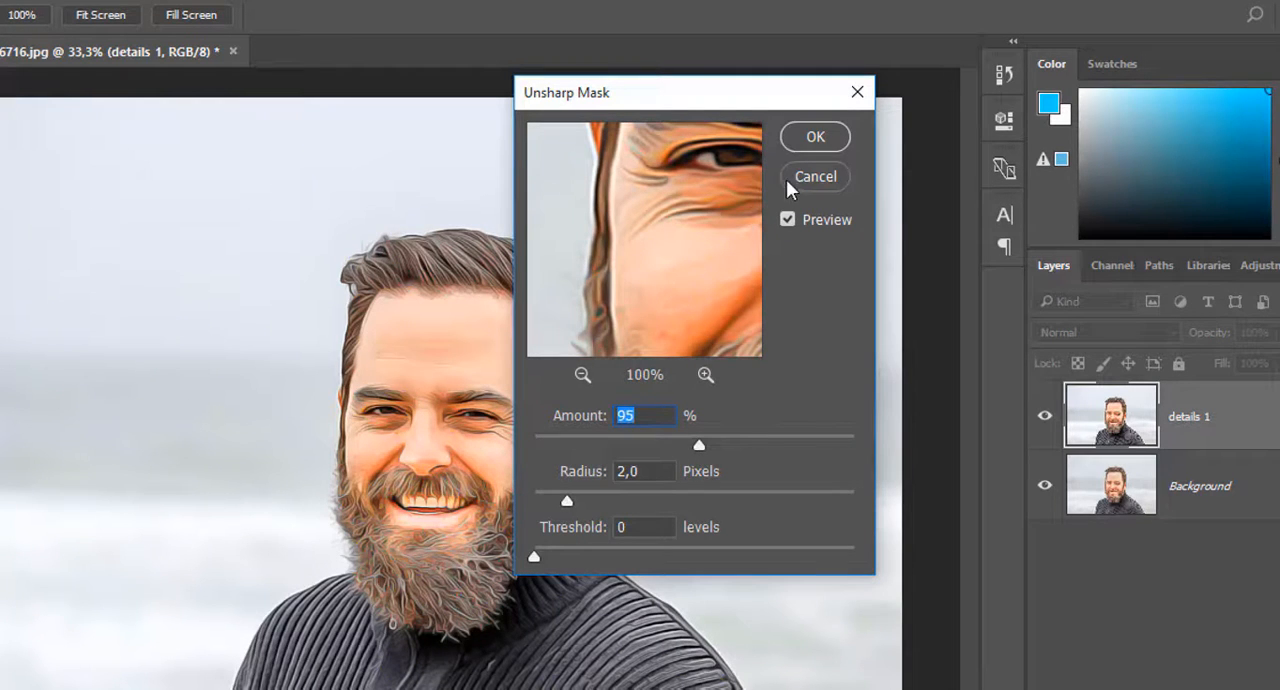
click(705, 216)
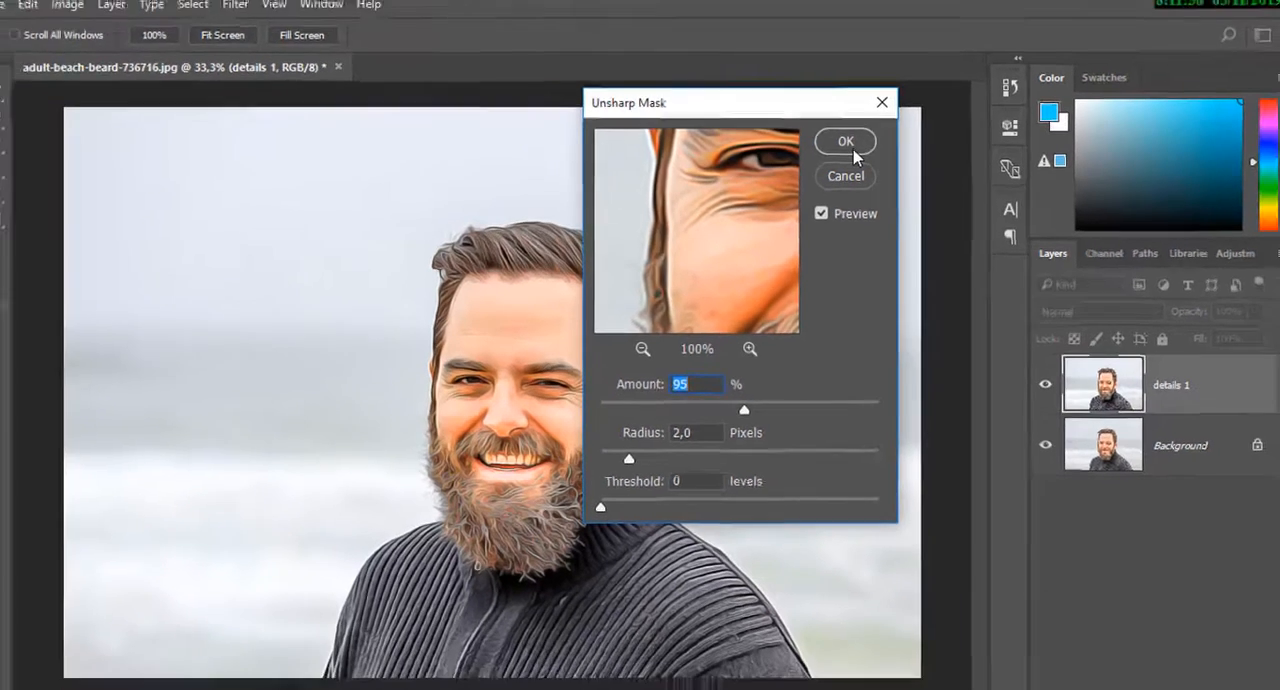
click(815, 136)
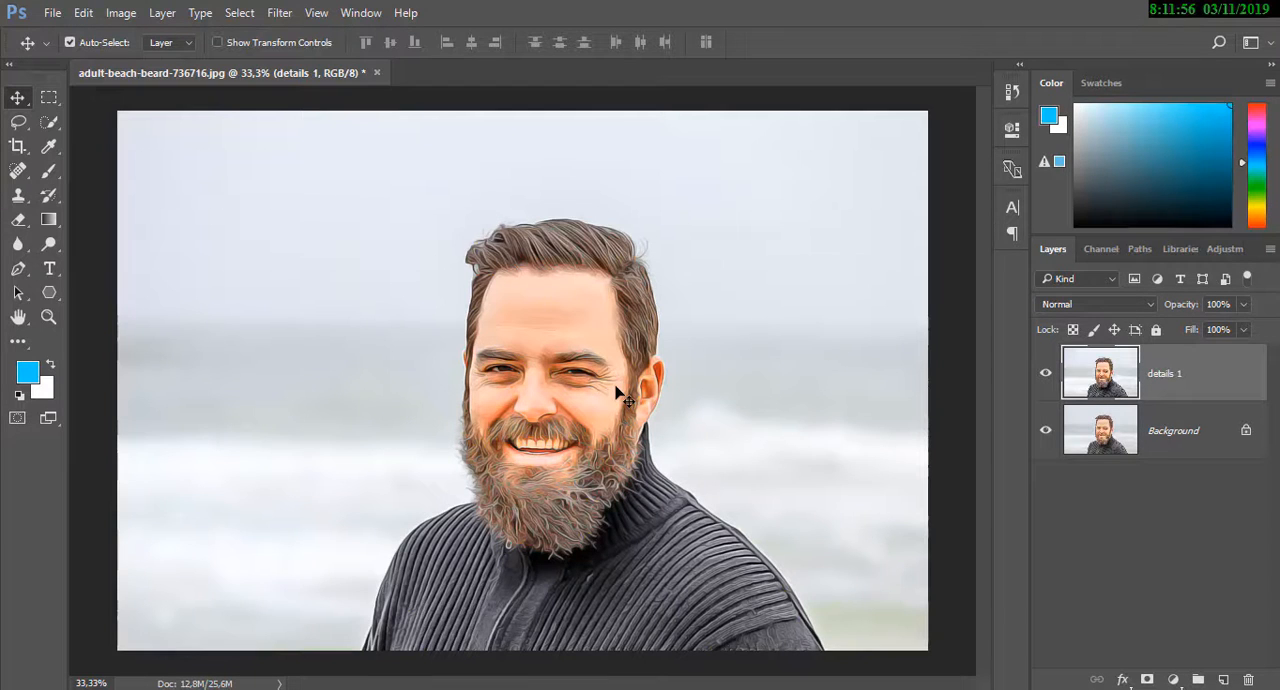
Rename the details 1 layer as "oil painting"
scroll(620, 395, up, 3)
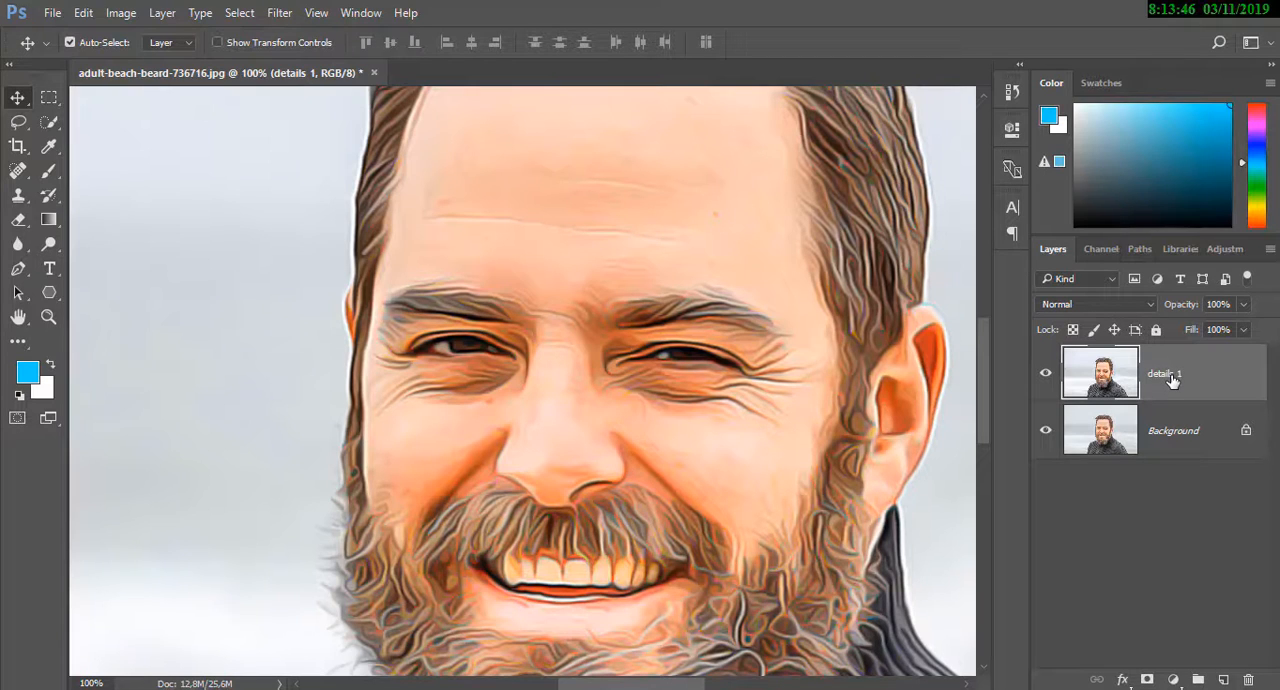
double_click(1165, 374)
text(oil painting)
key(Return)
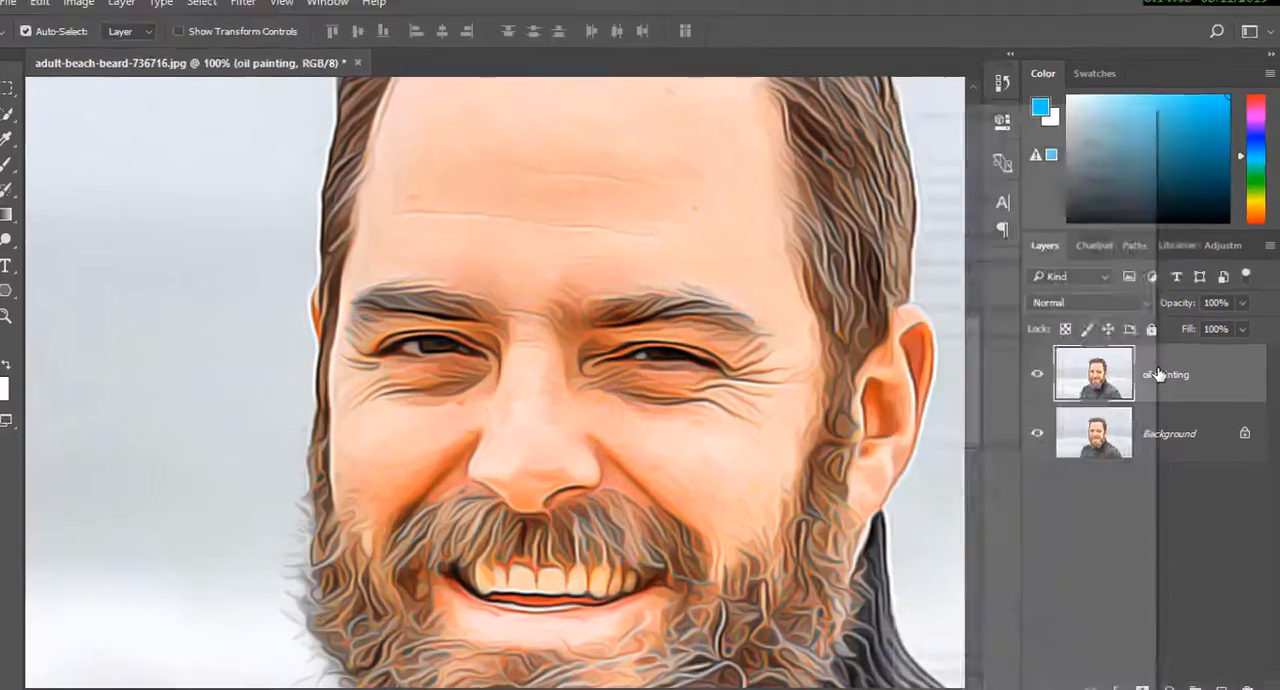
Duplicate the oil painting layer under the name "details"
right_click(1163, 373)
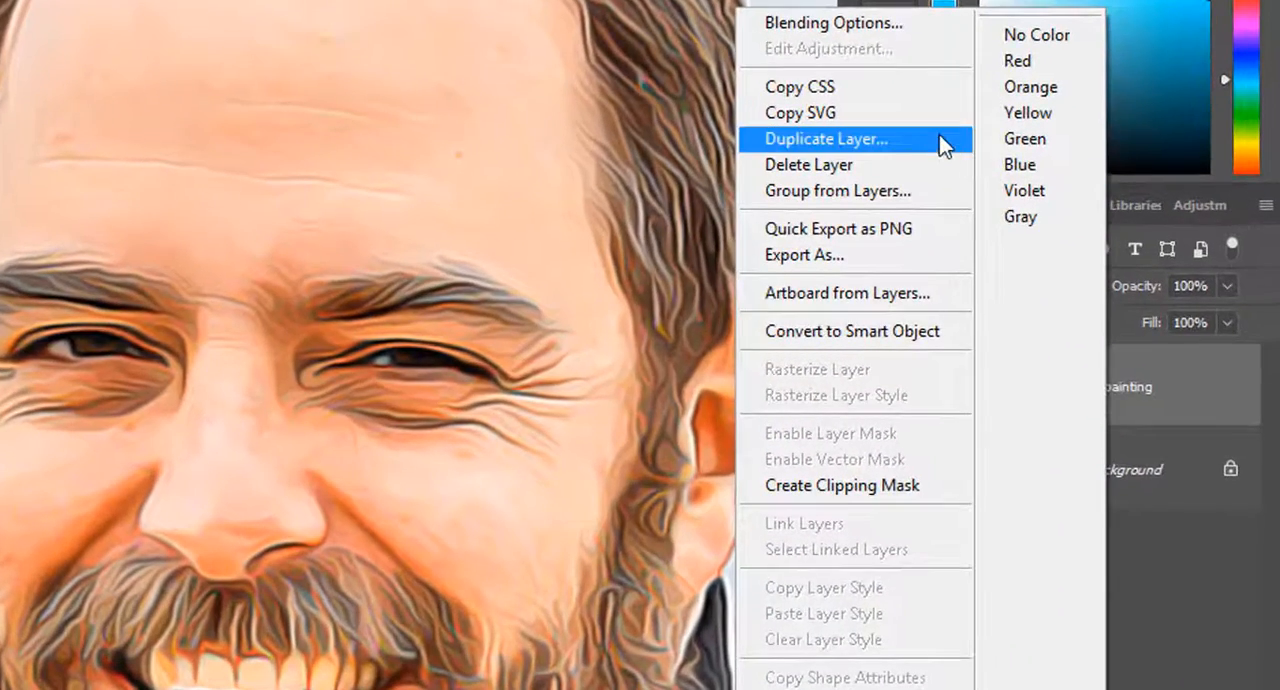
click(920, 143)
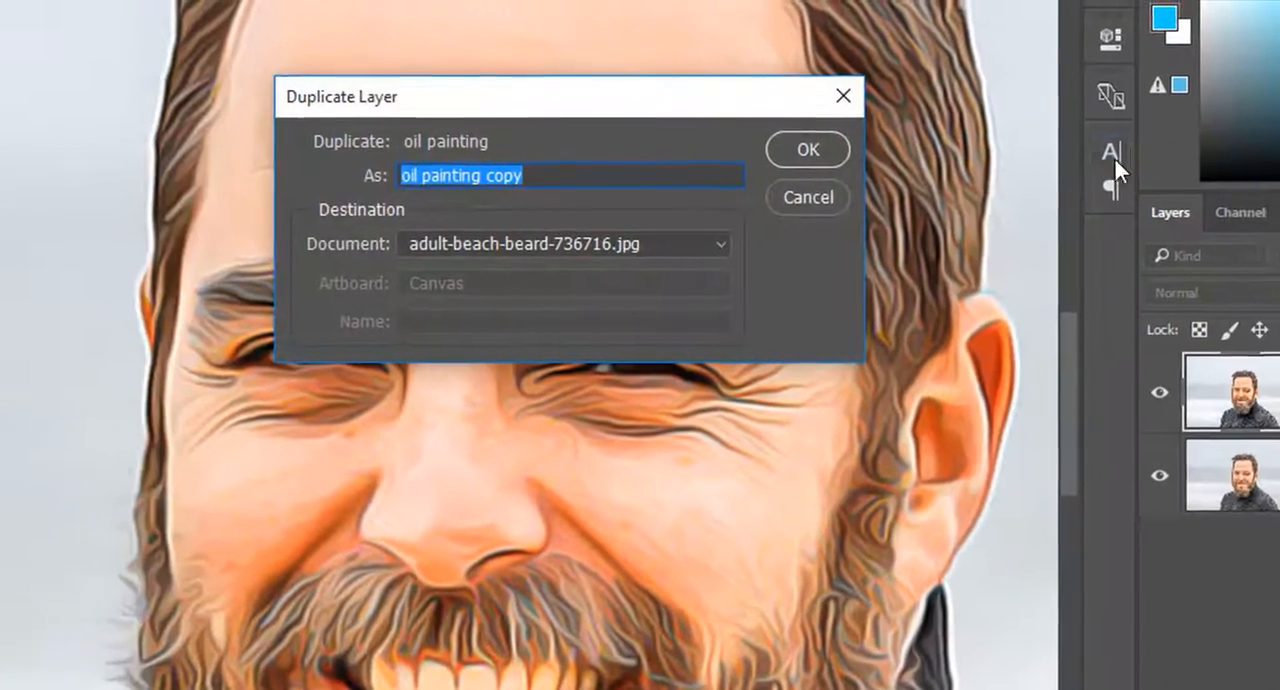
key(BackSpace)
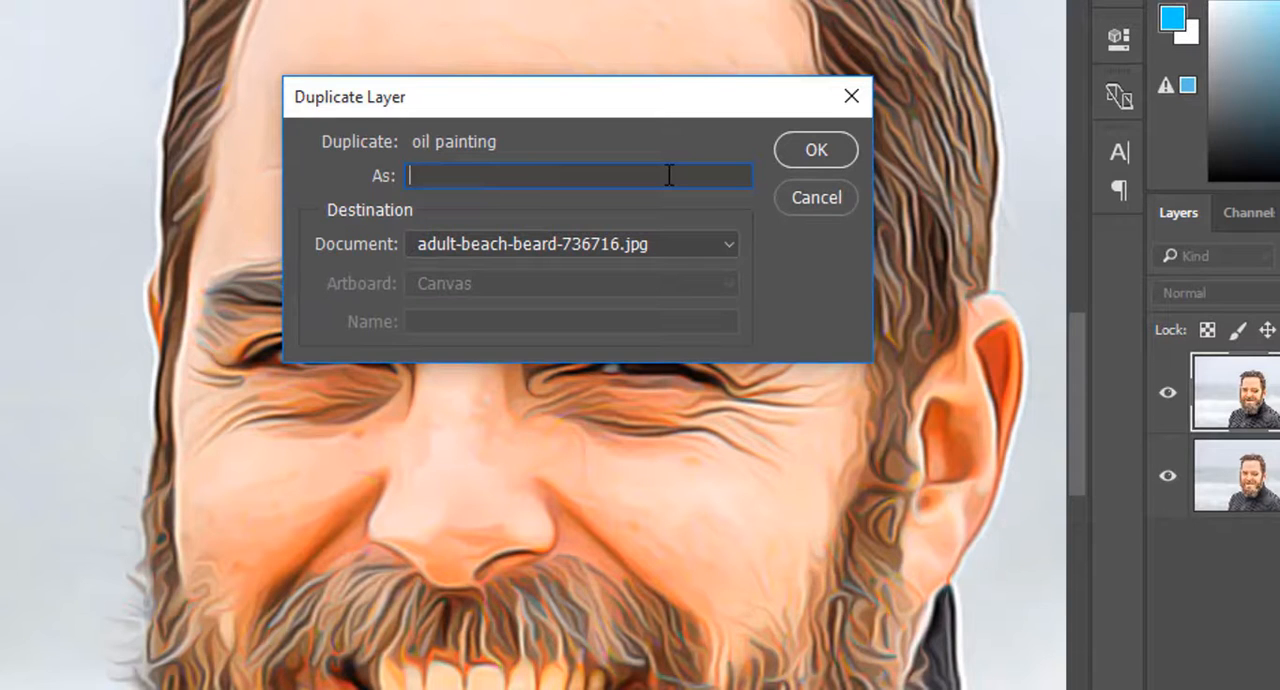
text(details)
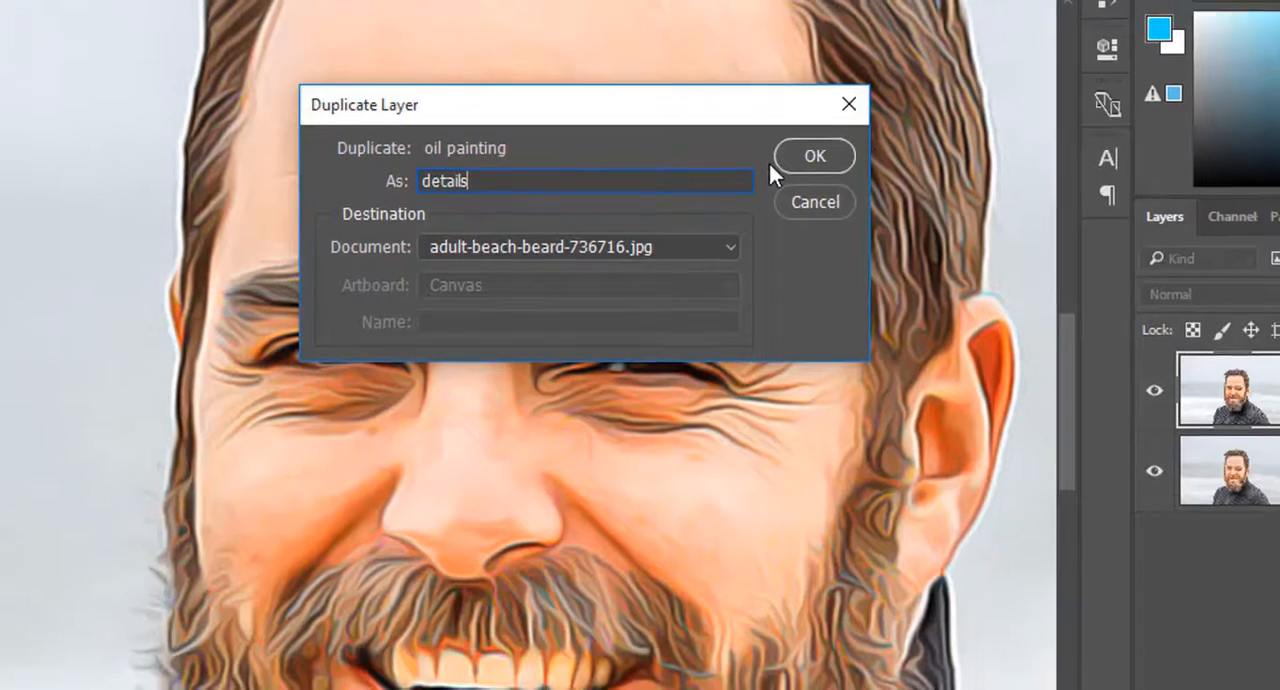
click(795, 157)
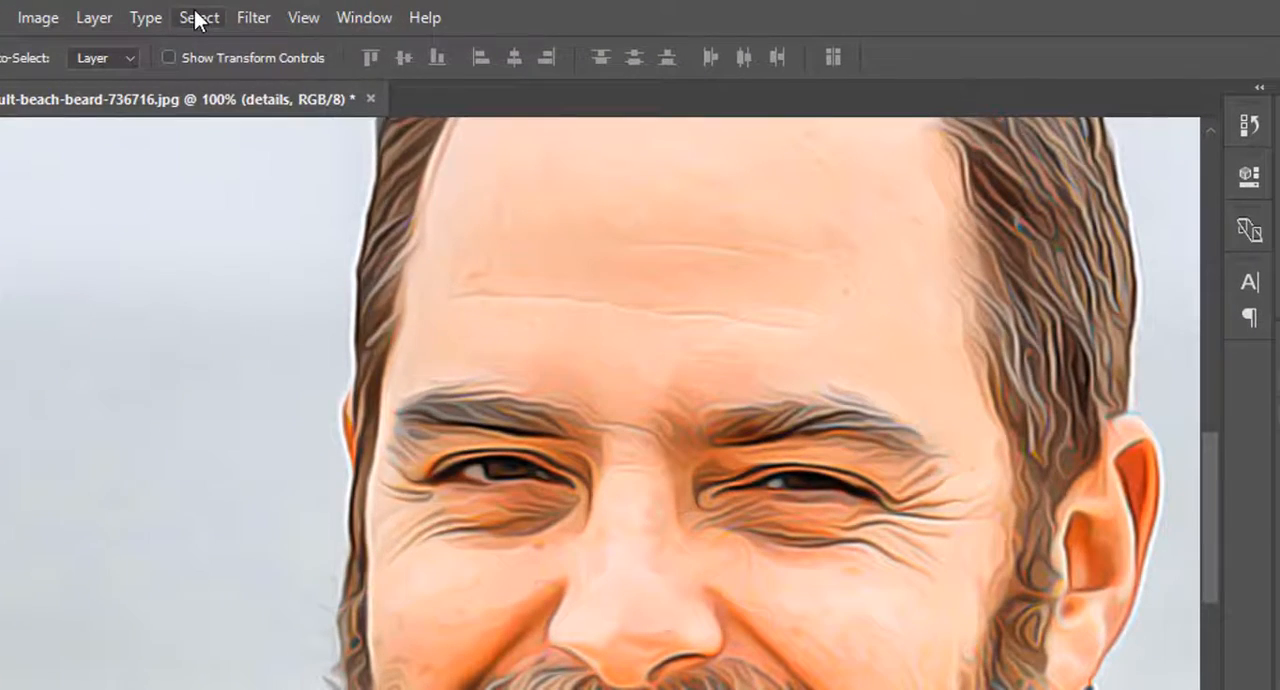
Apply a High Pass filter with a 2.0-pixel radius to the details layer and set its blend mode to Overlay
click(239, 12)
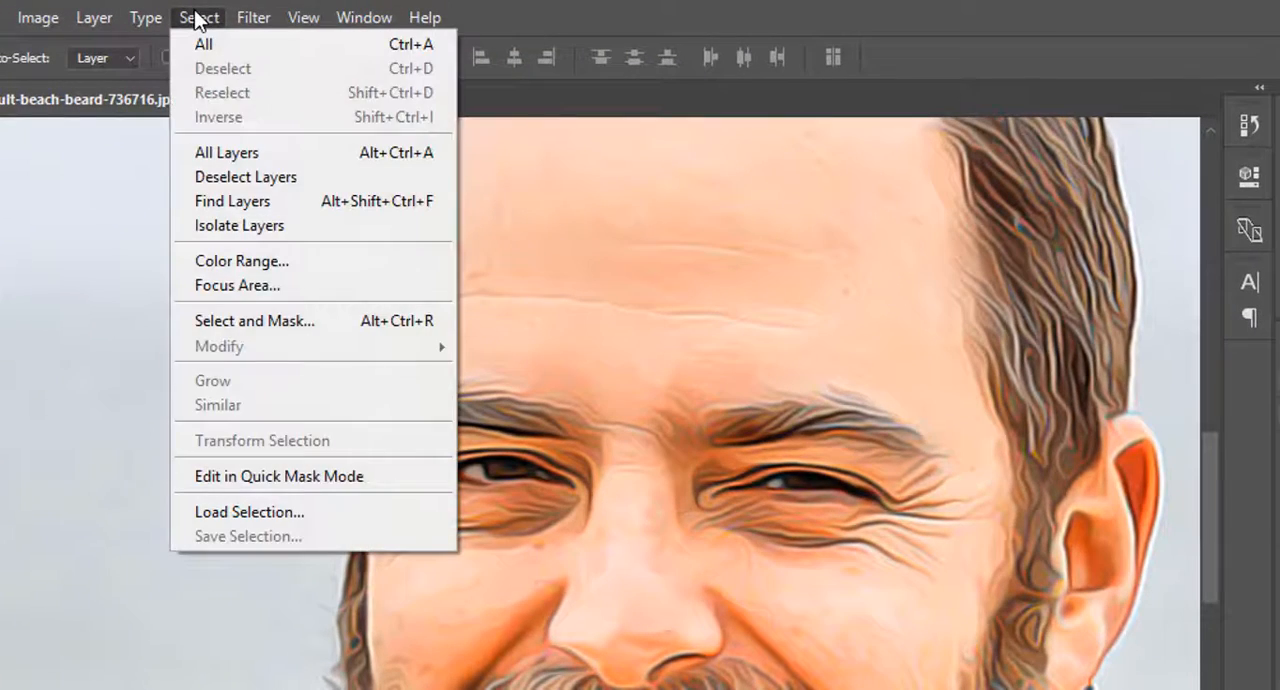
click(243, 18)
click(245, 19)
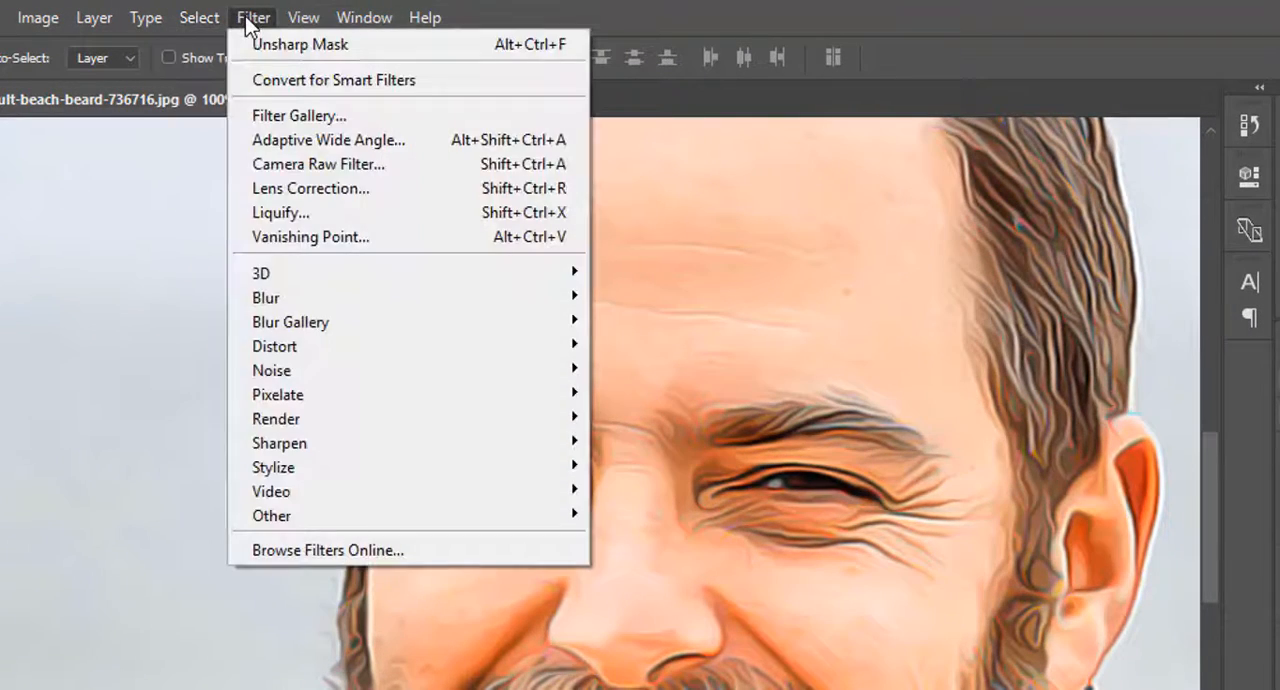
mouse_move(457, 530)
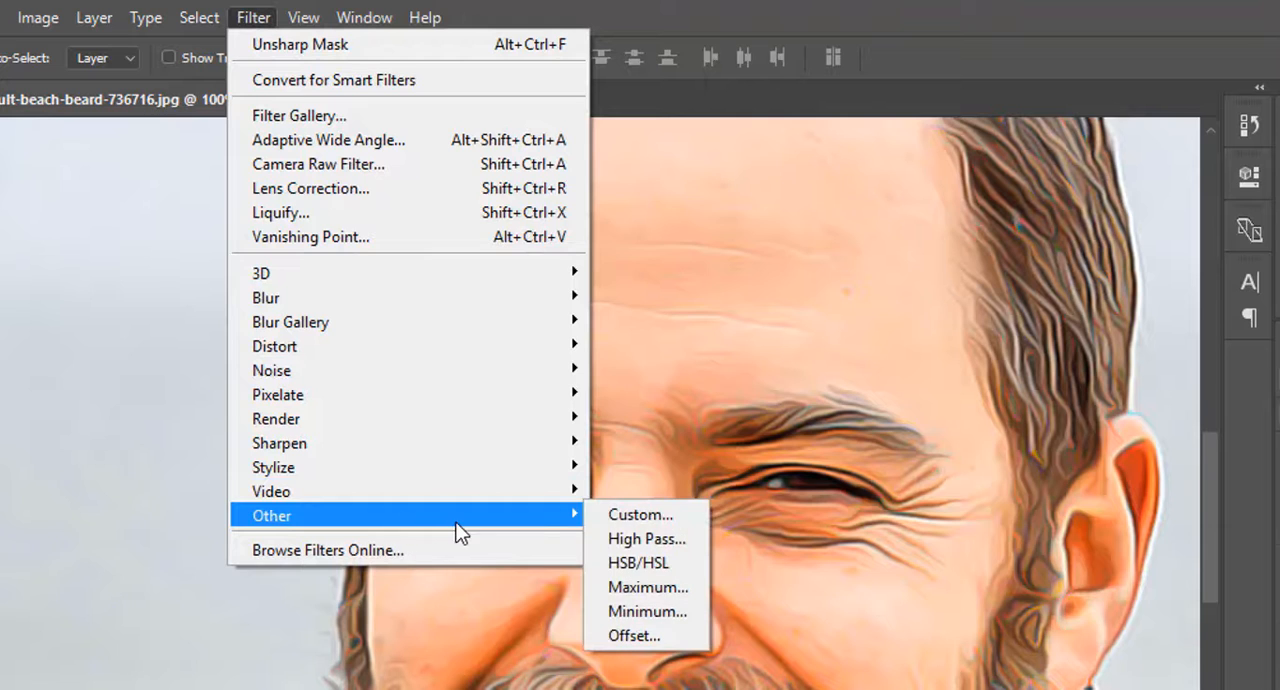
click(632, 538)
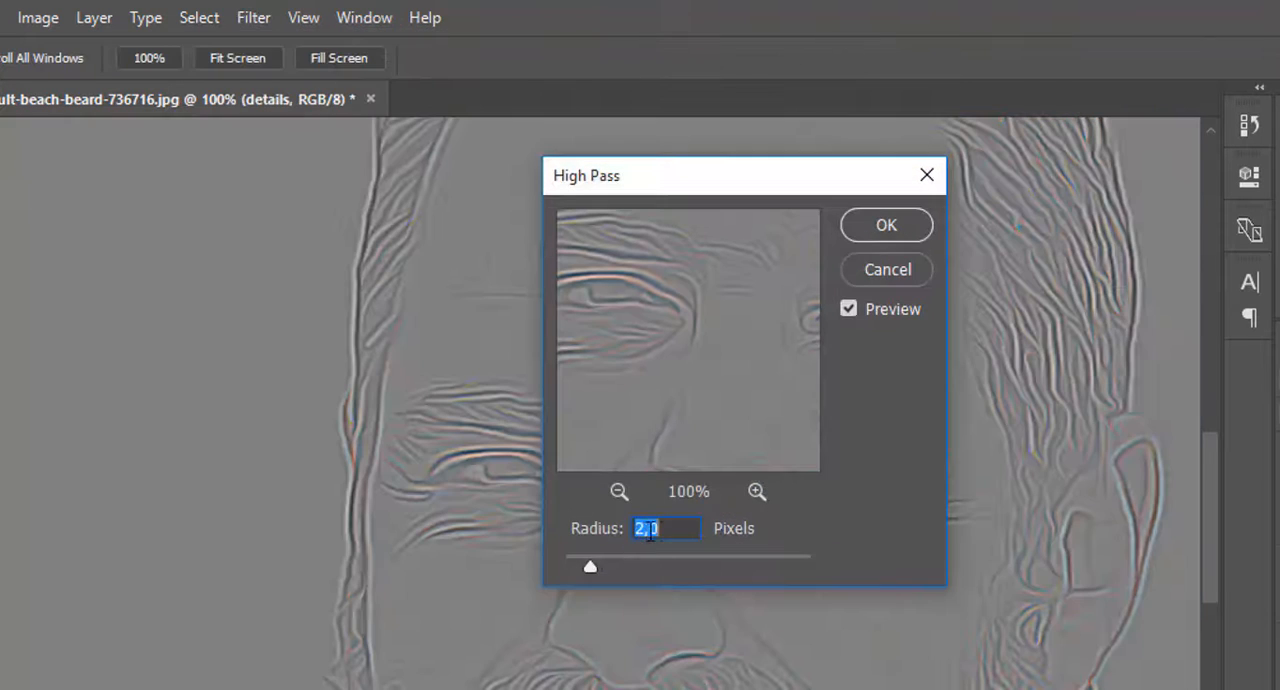
click(667, 530)
double_click(667, 530)
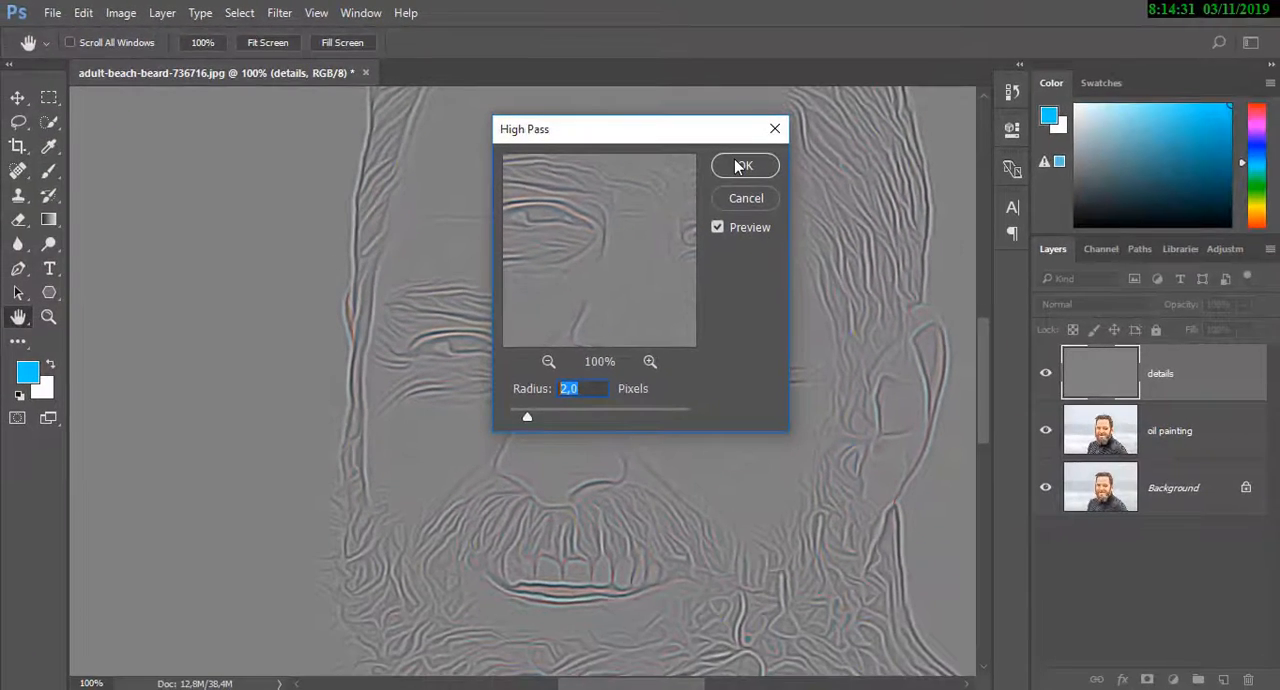
click(740, 166)
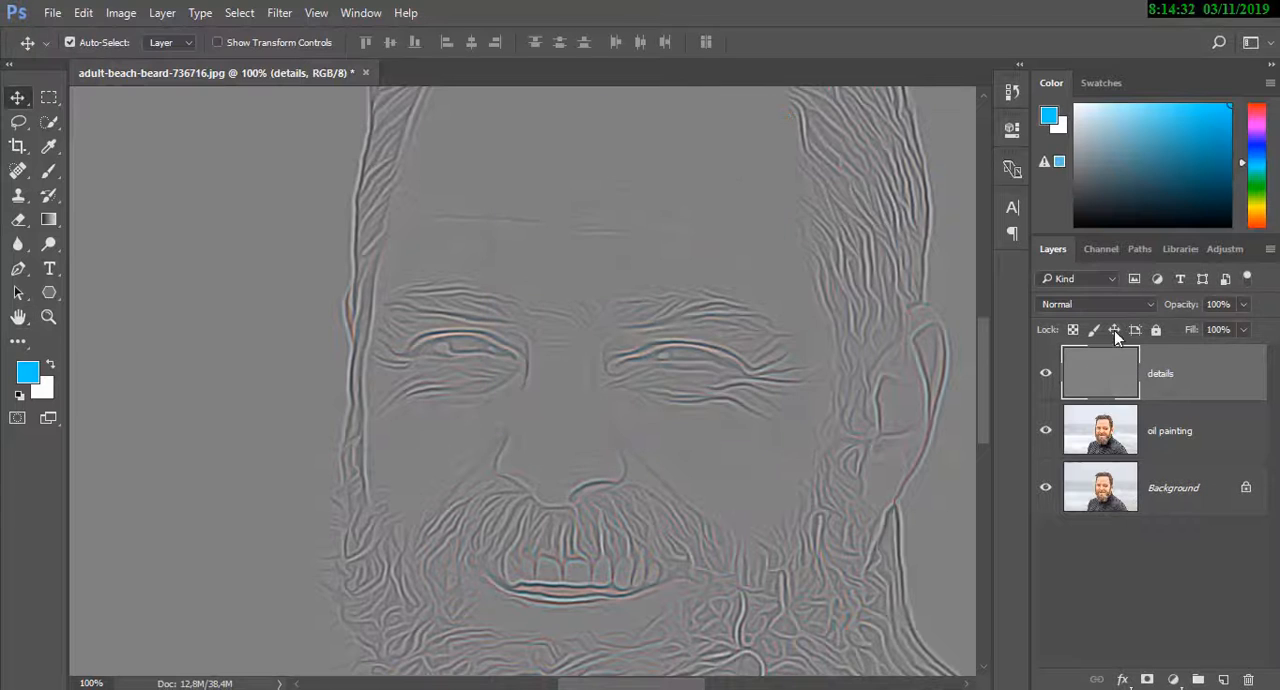
click(1147, 308)
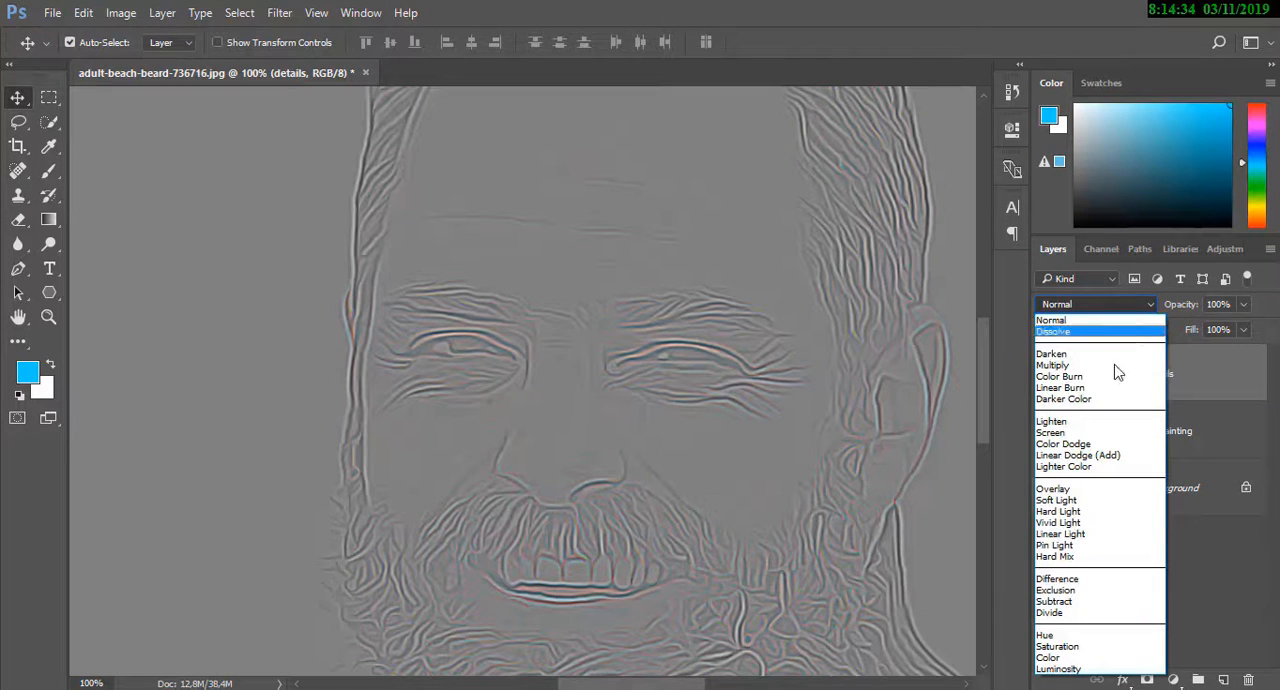
click(1088, 489)
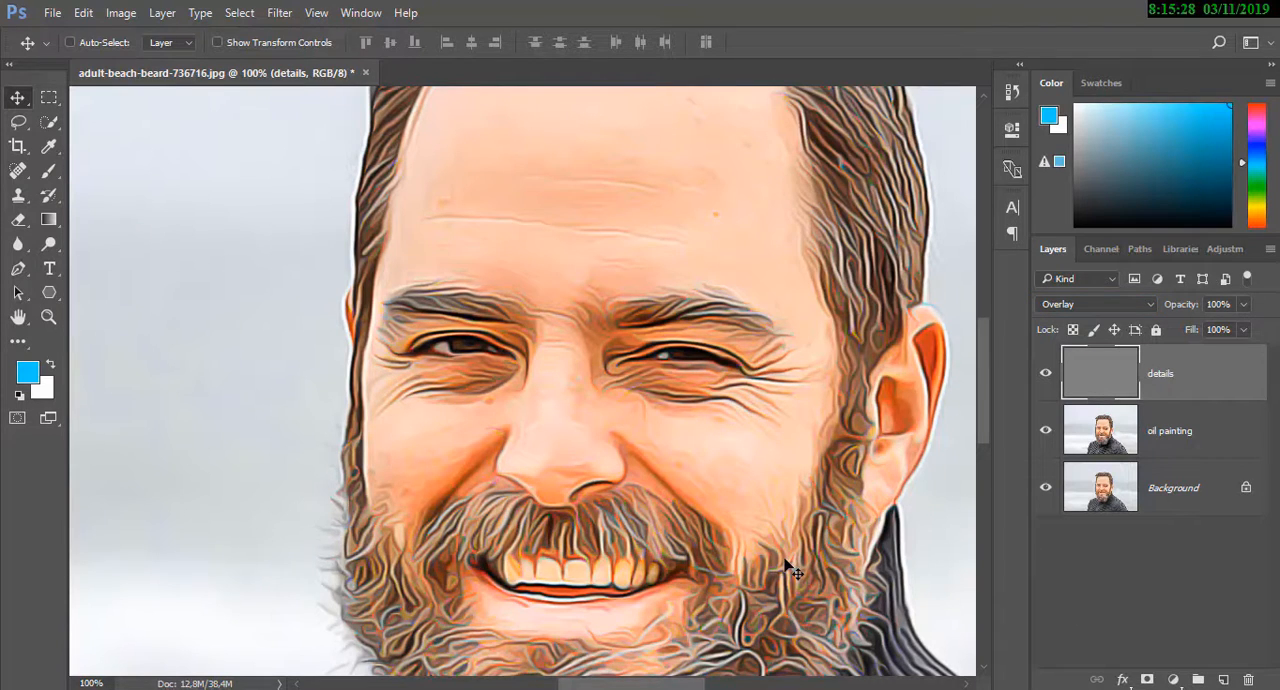
Add a new empty layer above the details layer
key(ctrl+minus)
key(ctrl+minus)
key(ctrl+minus)
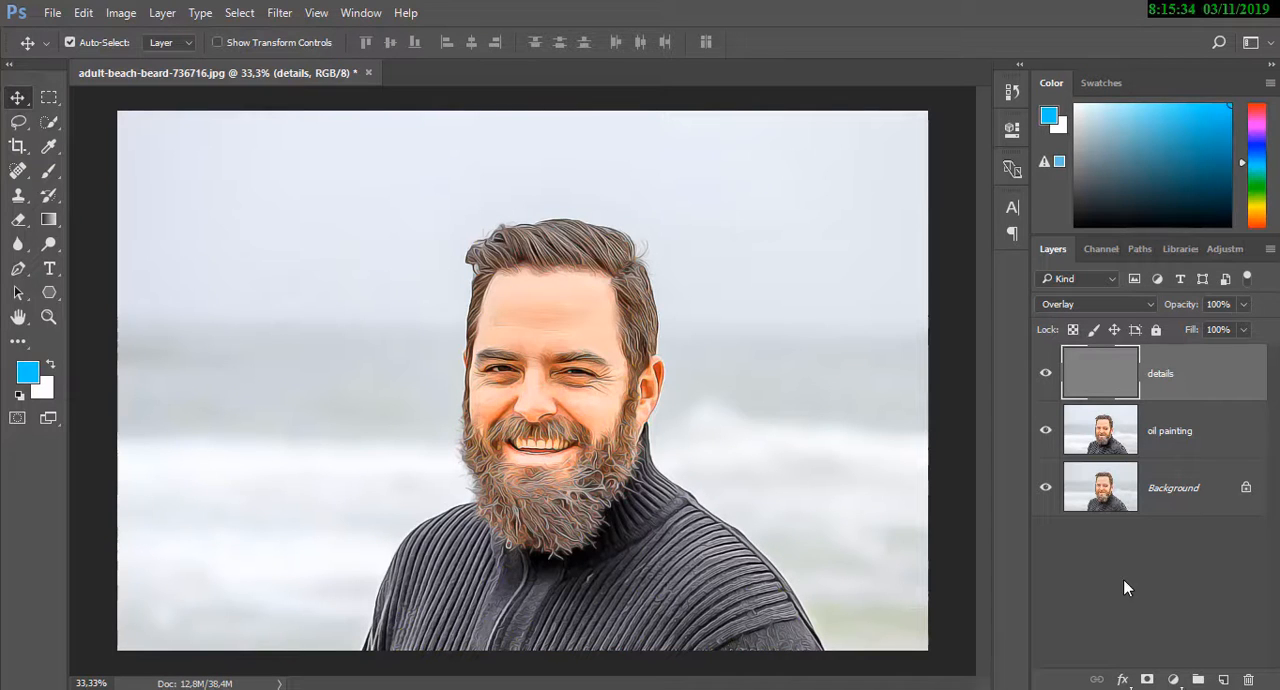
click(1224, 680)
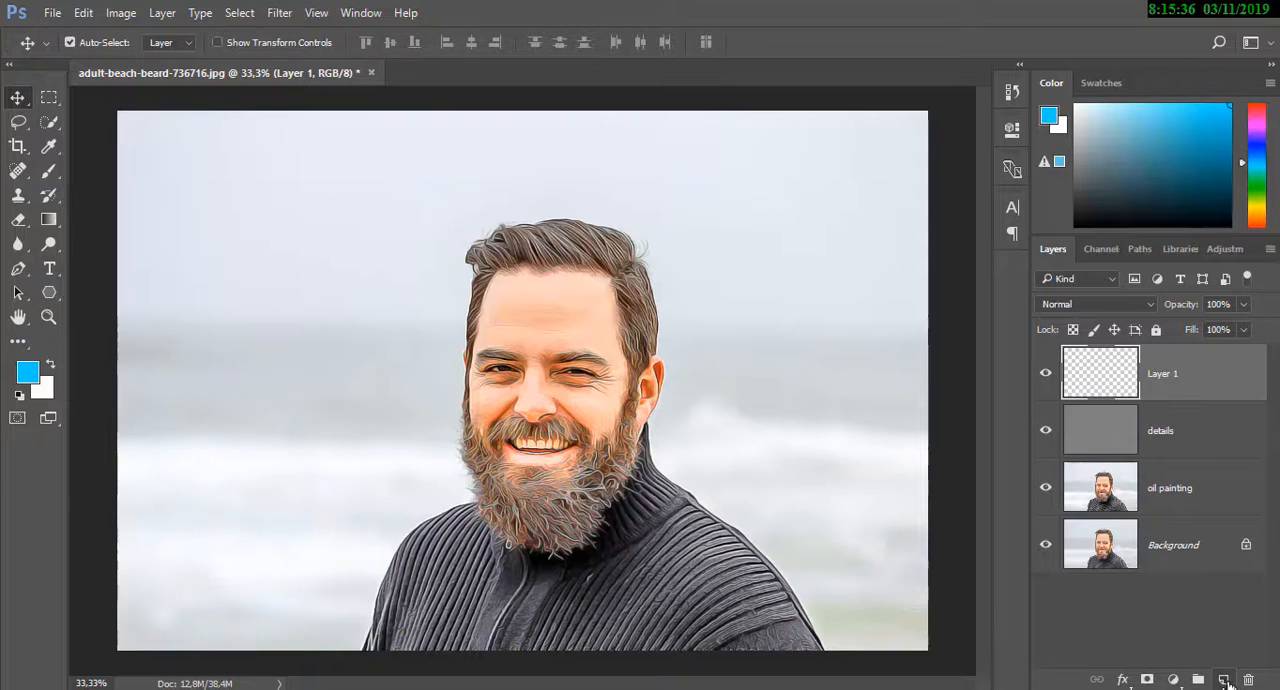
Rename the new empty layer above details as "lights"
double_click(1162, 374)
key(BackSpace)
key(Return)
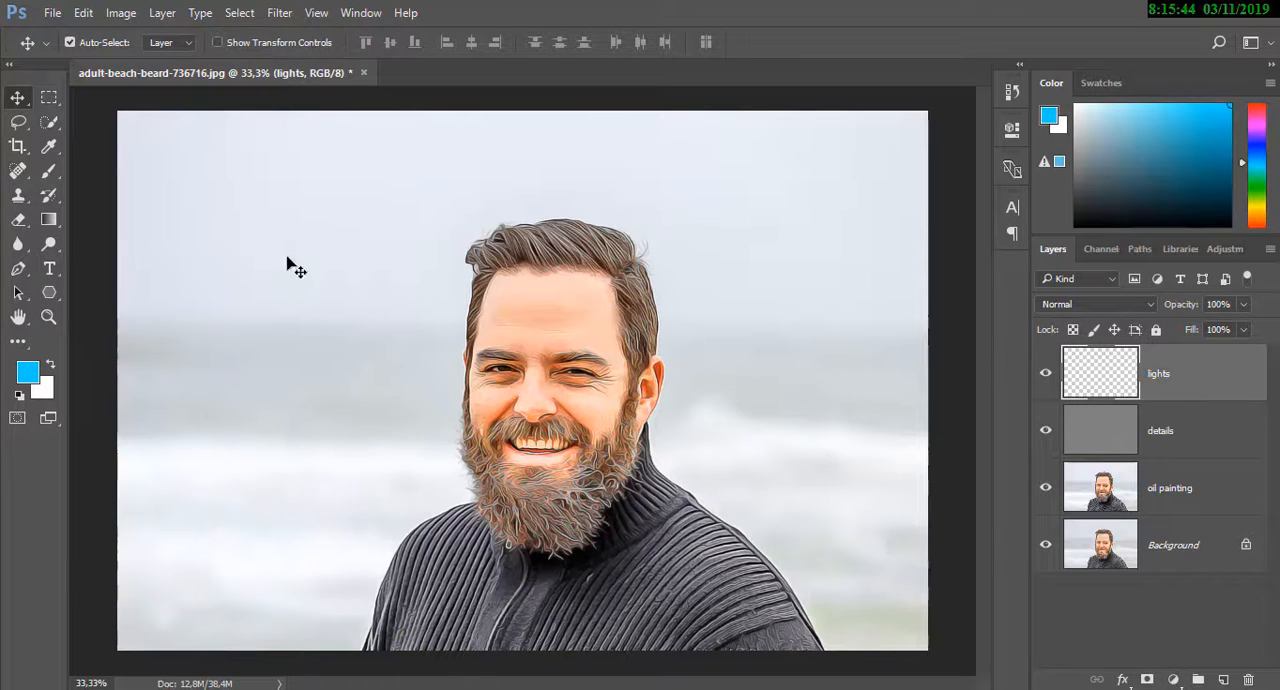
Set up a soft round brush with a size of 2165 px and 0% hardness
click(49, 171)
click(94, 40)
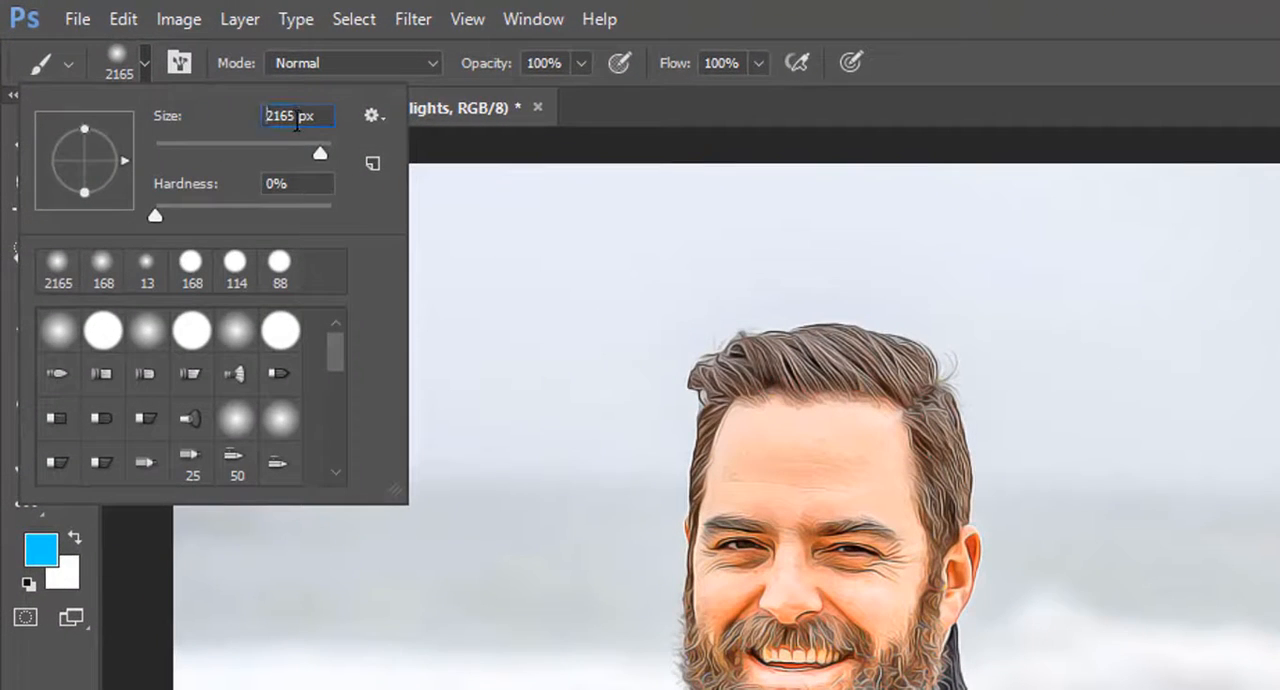
drag(296, 120, 265, 118)
click(598, 98)
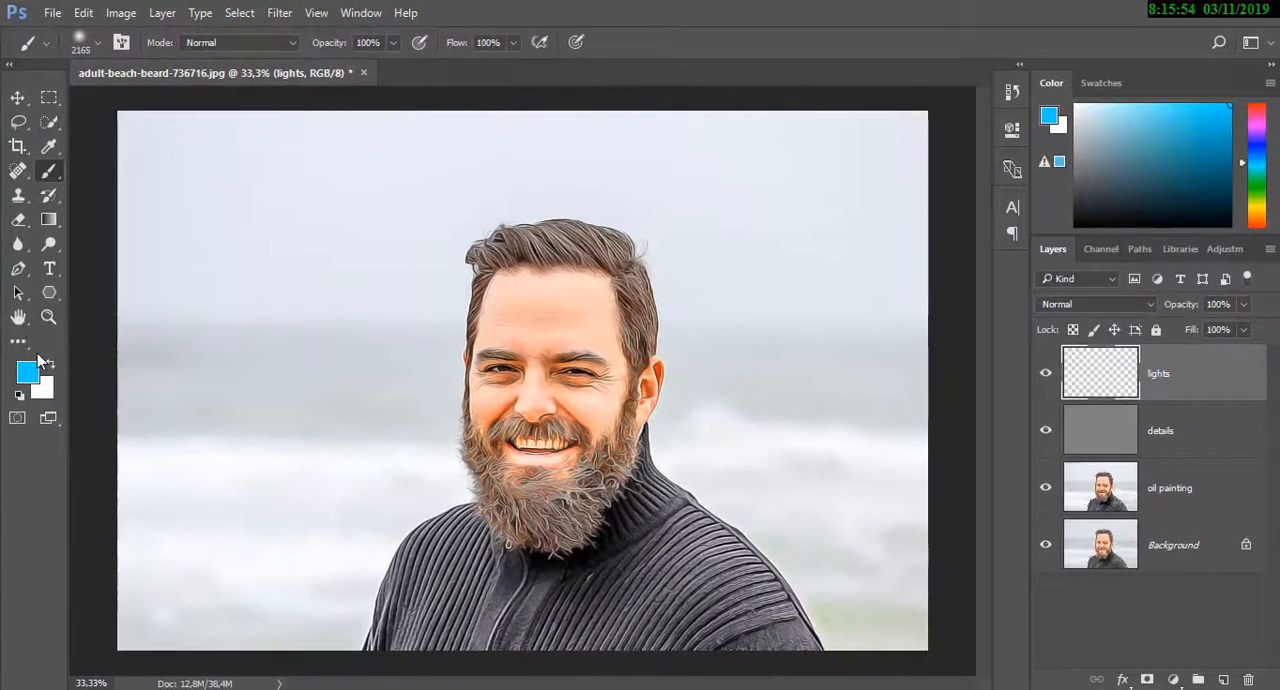
Set the foreground color to pink ff00ae and paint one large soft spot on the lights layer over the background right of the man's face
click(28, 373)
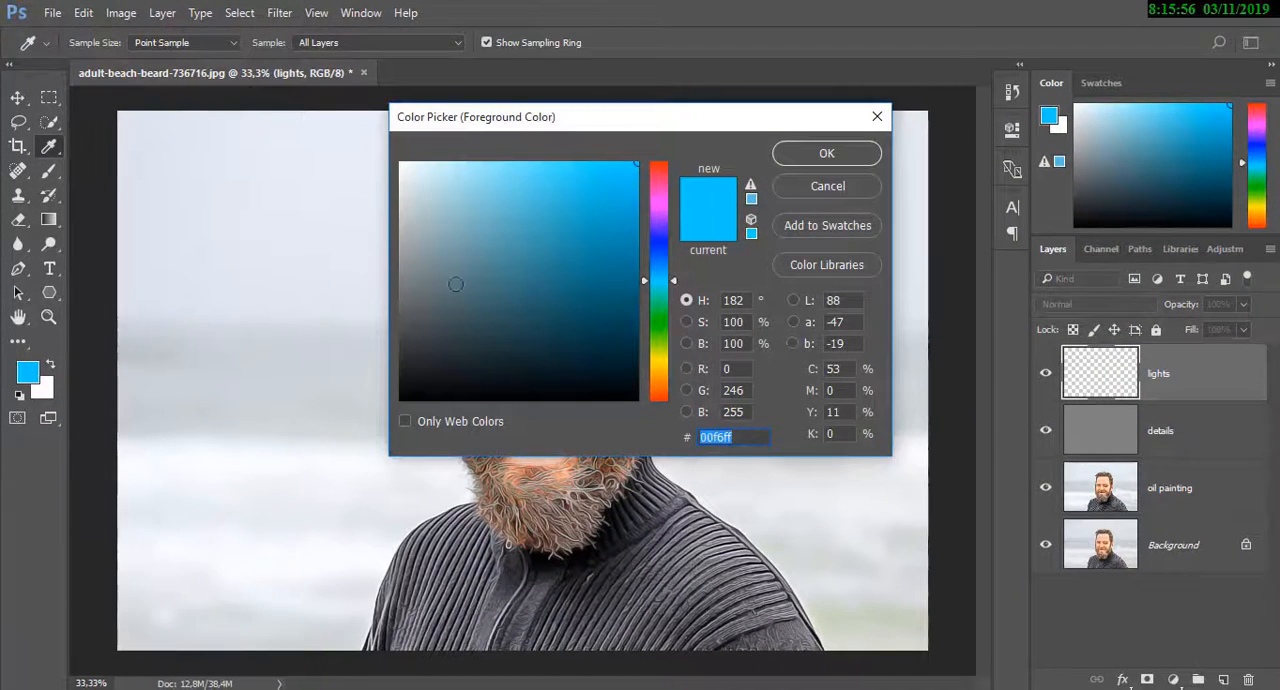
drag(645, 281, 646, 190)
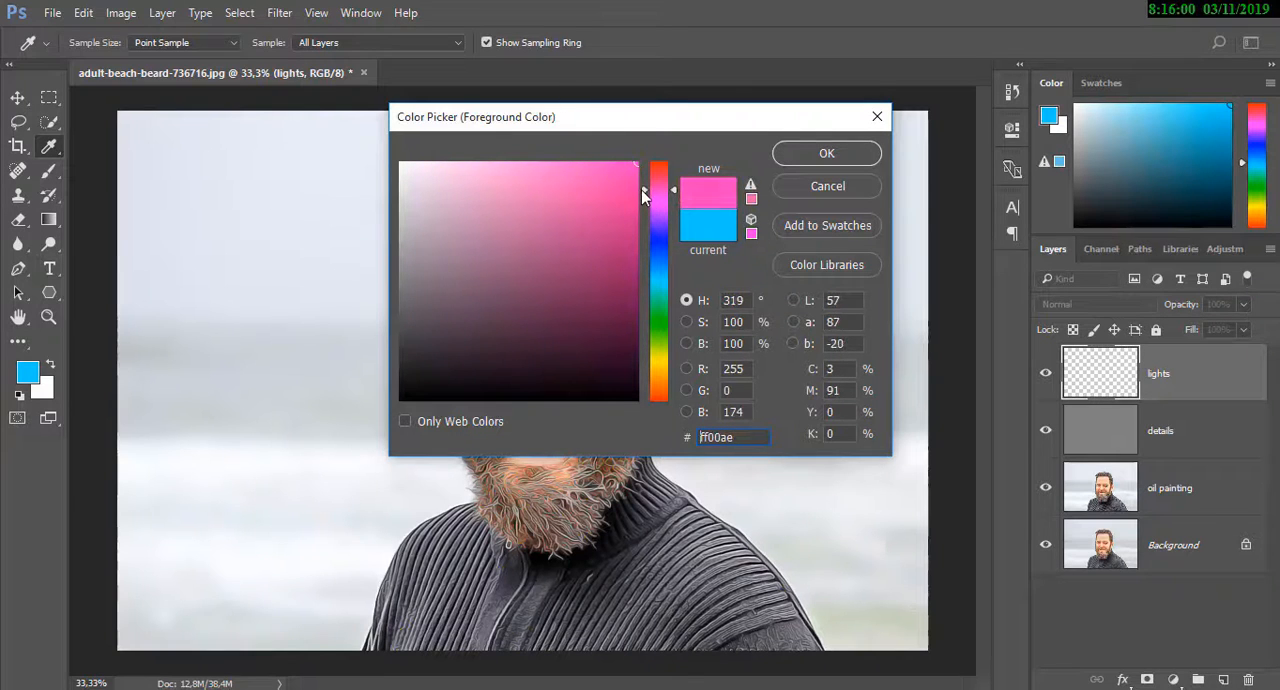
click(810, 161)
key(b)
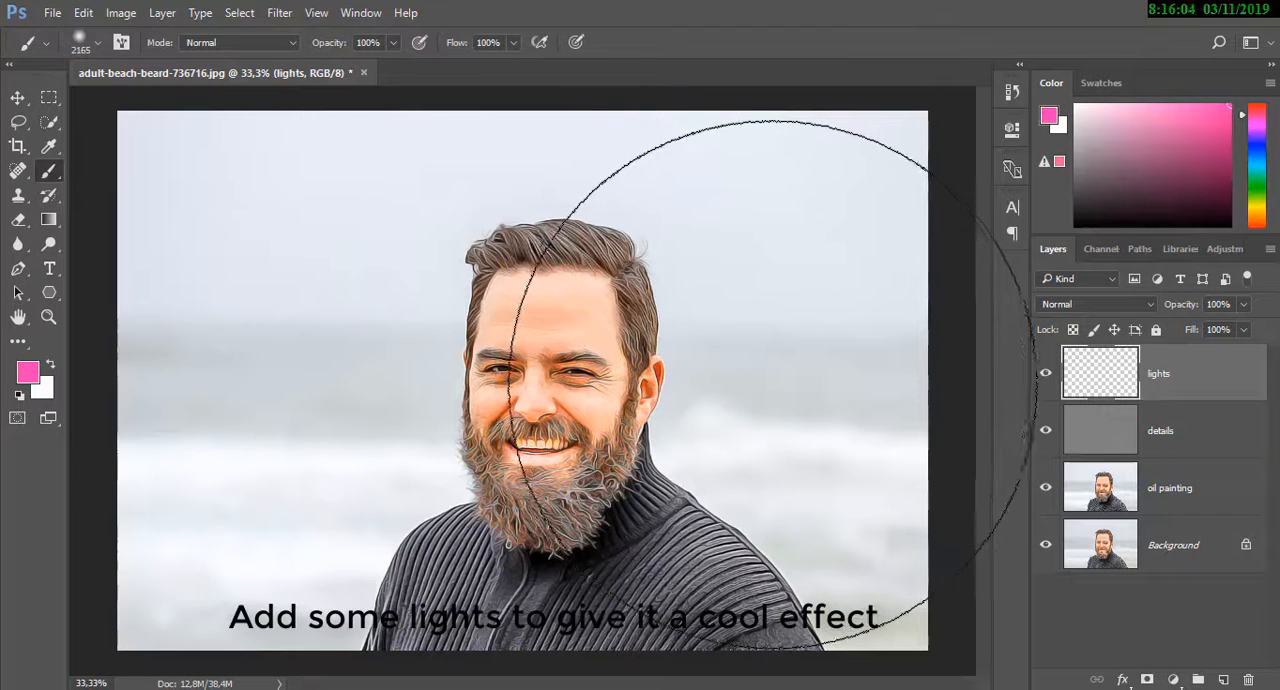
click(772, 385)
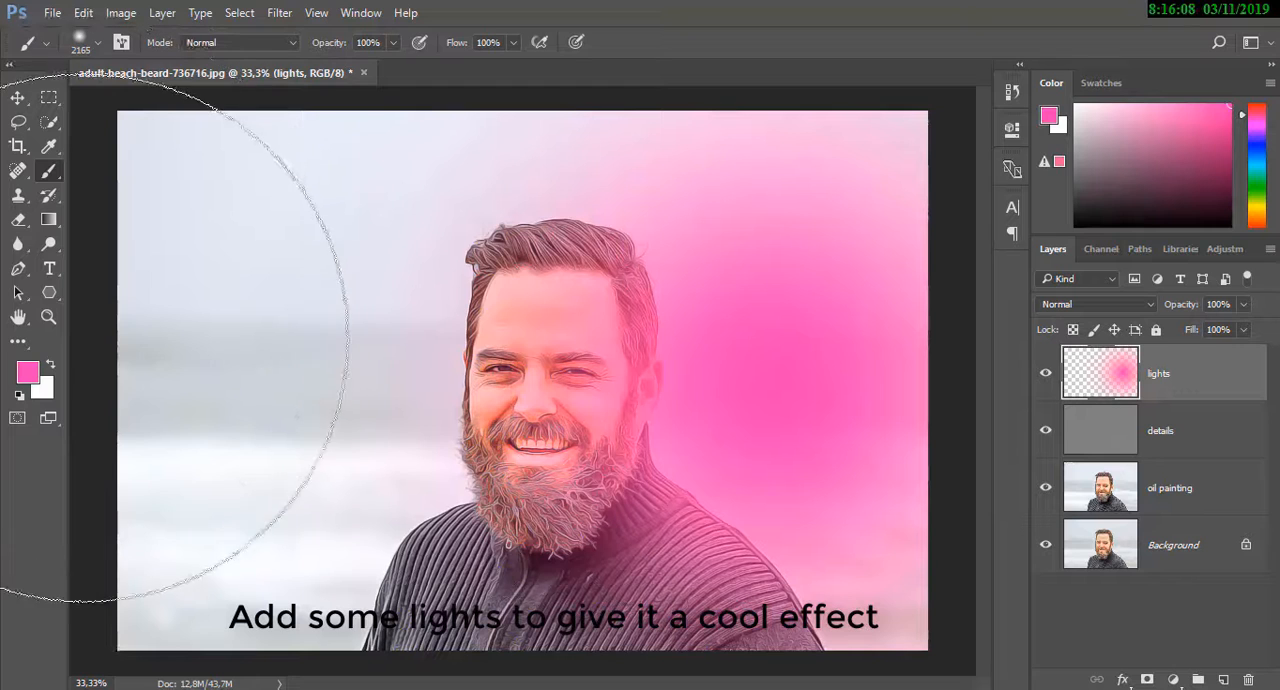
Set the foreground color to green 00ff84 and paint one large soft spot over the background left of the man's face
click(27, 372)
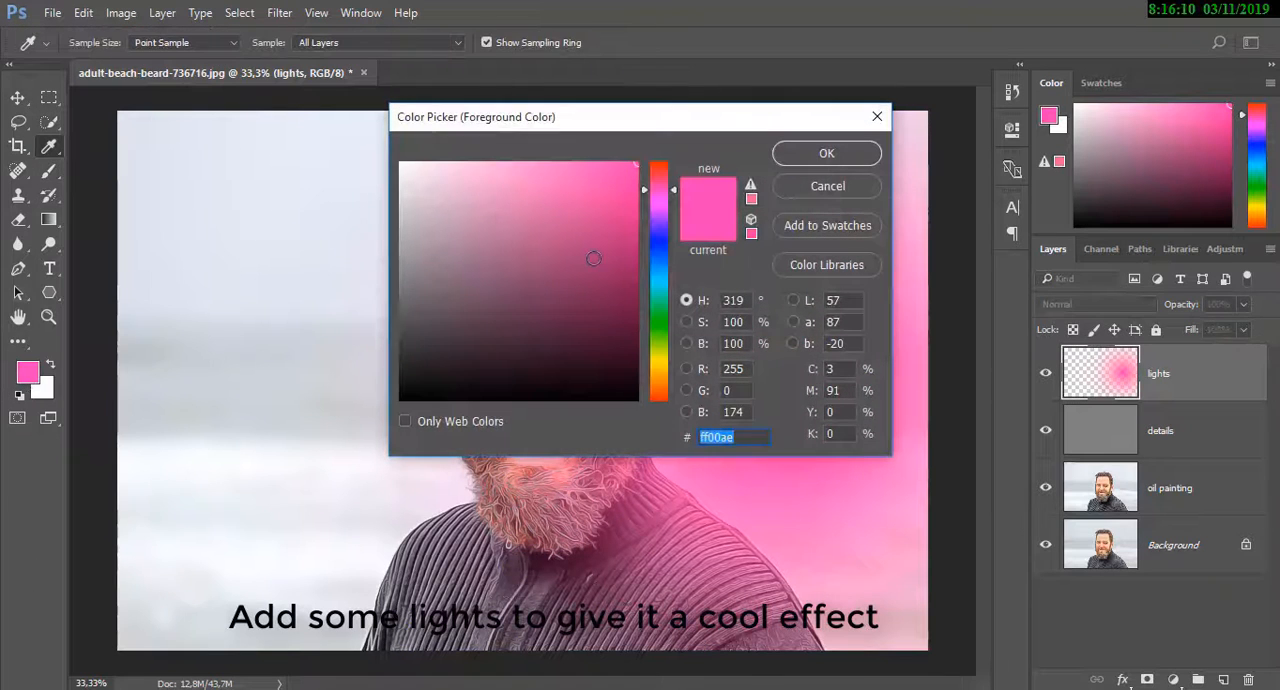
drag(666, 249, 666, 301)
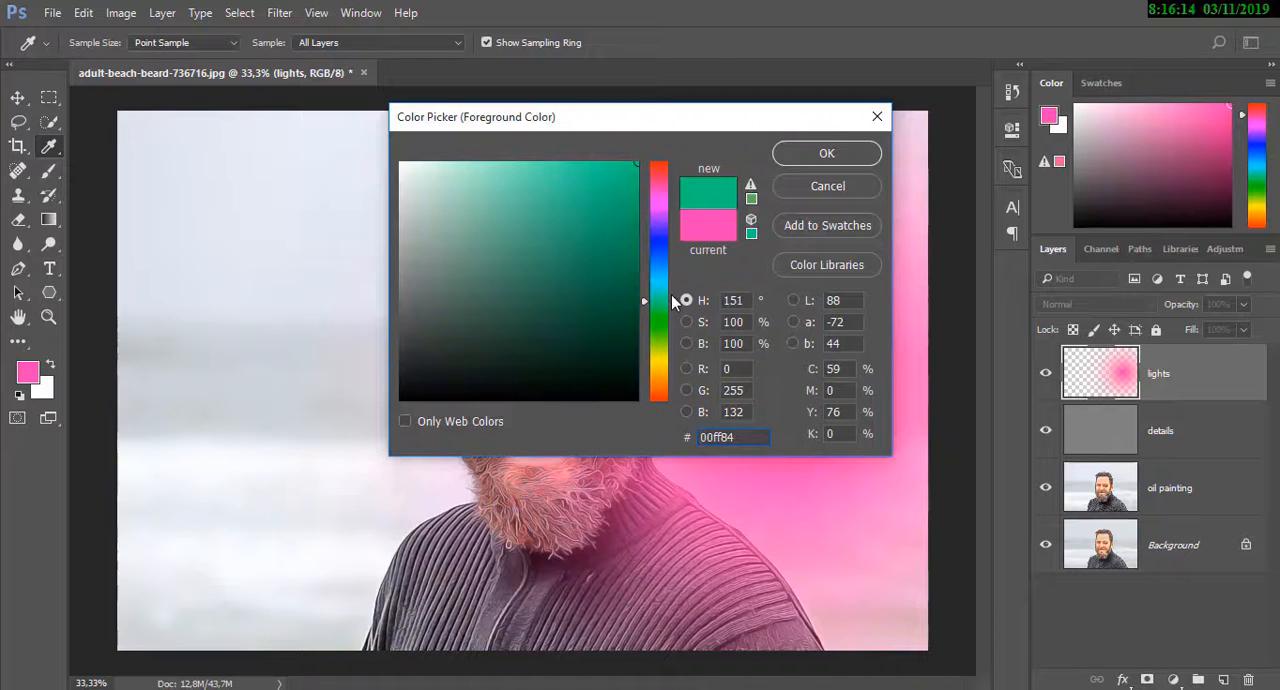
click(832, 153)
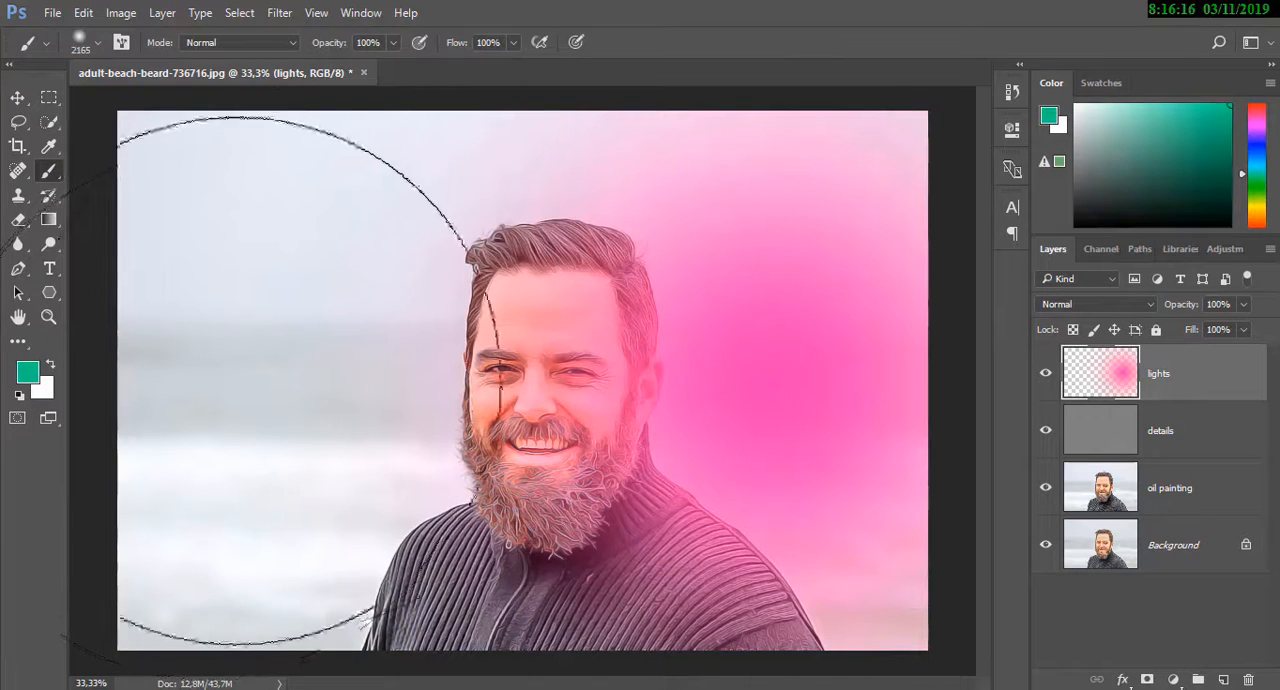
click(322, 352)
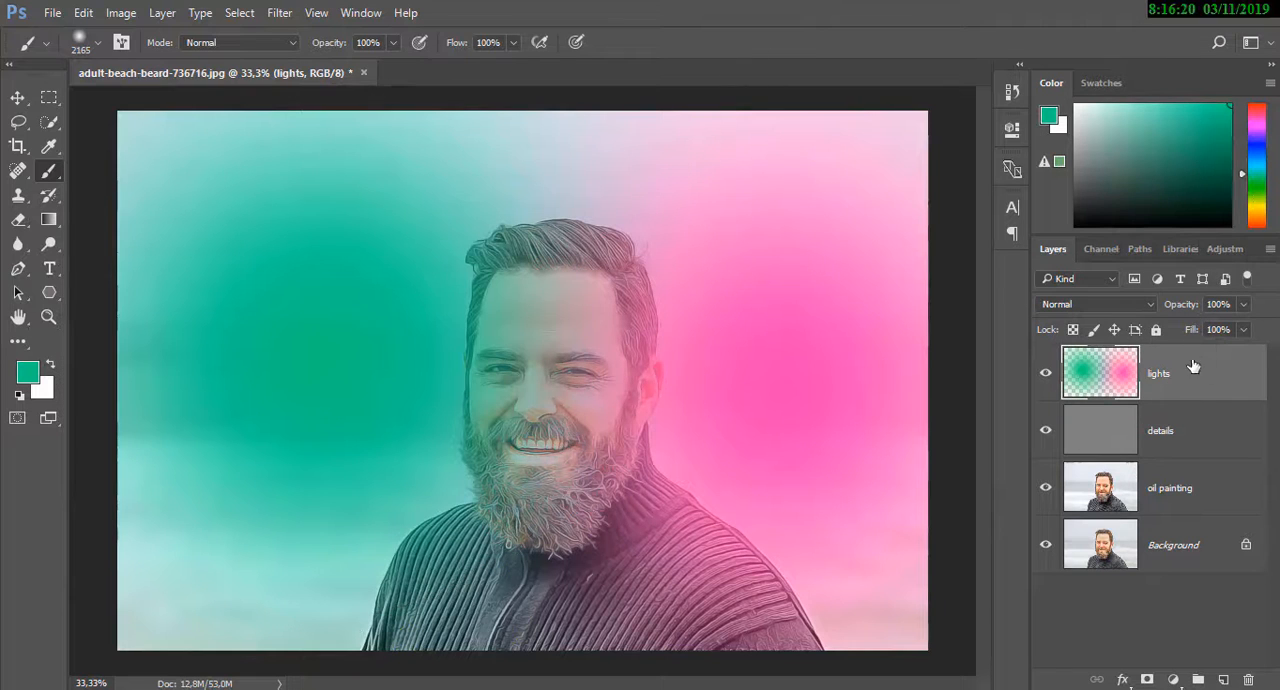
Change the blend mode of the lights layer to Overlay and inspect the portrait at 50% zoom
click(1143, 306)
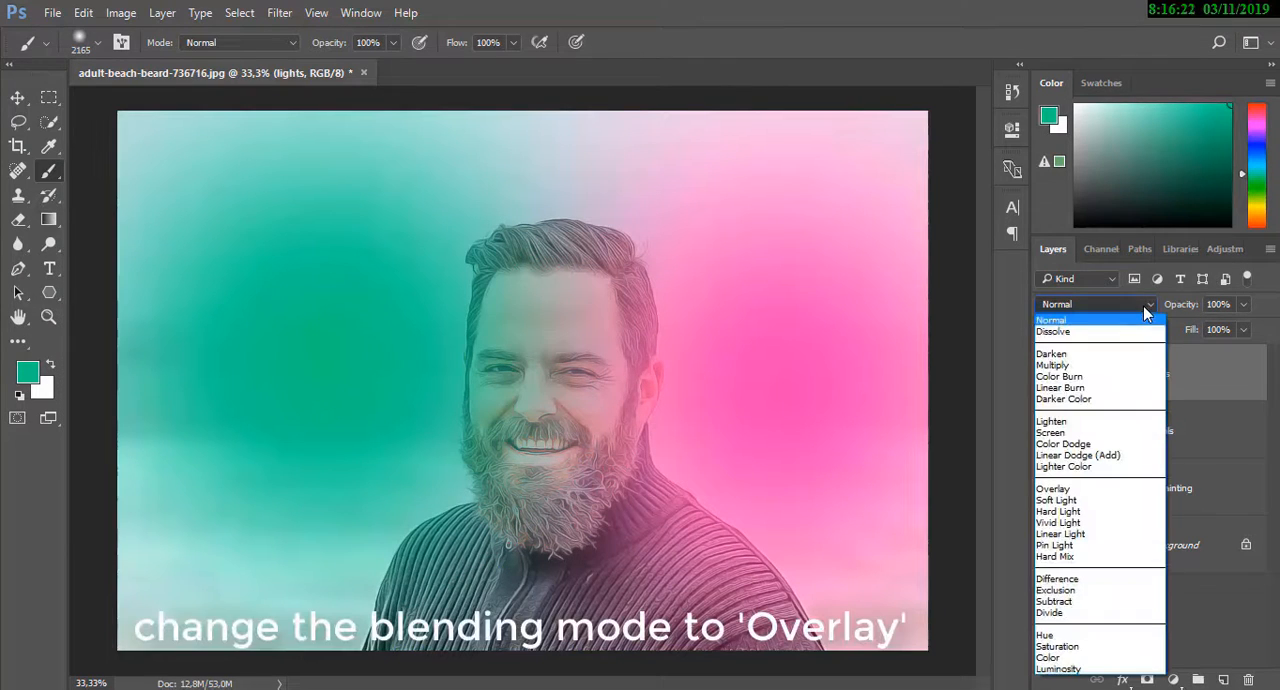
click(1072, 488)
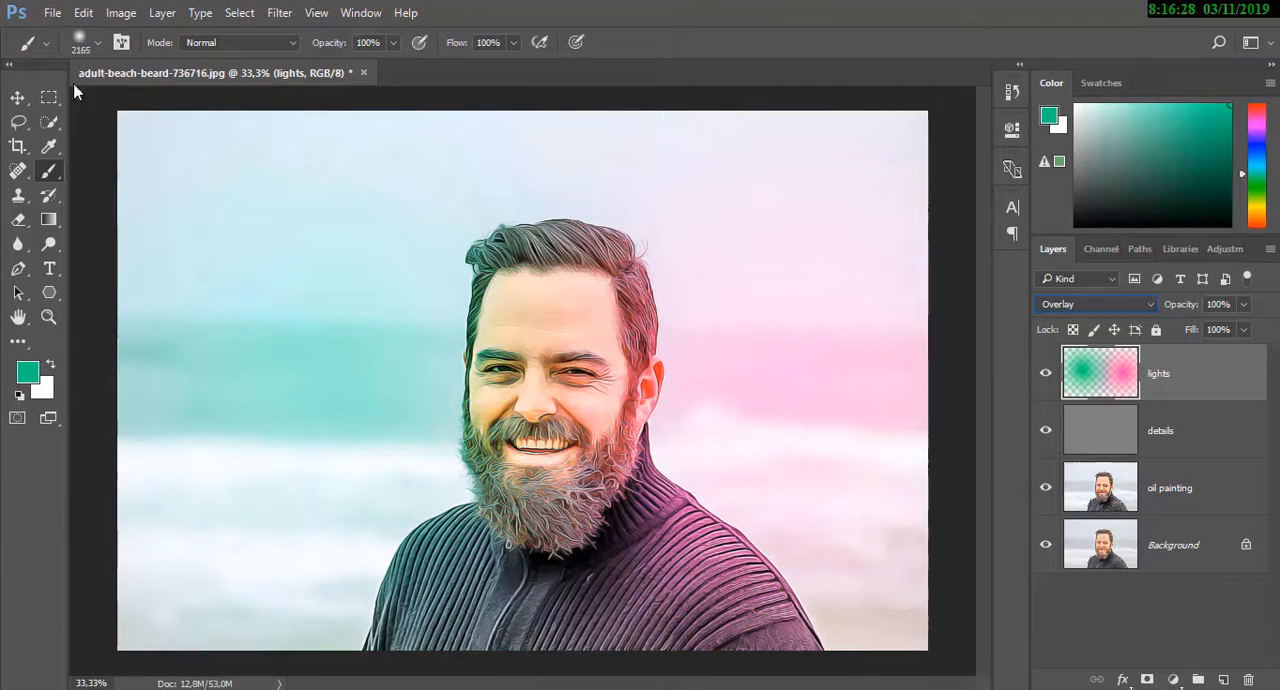
click(16, 100)
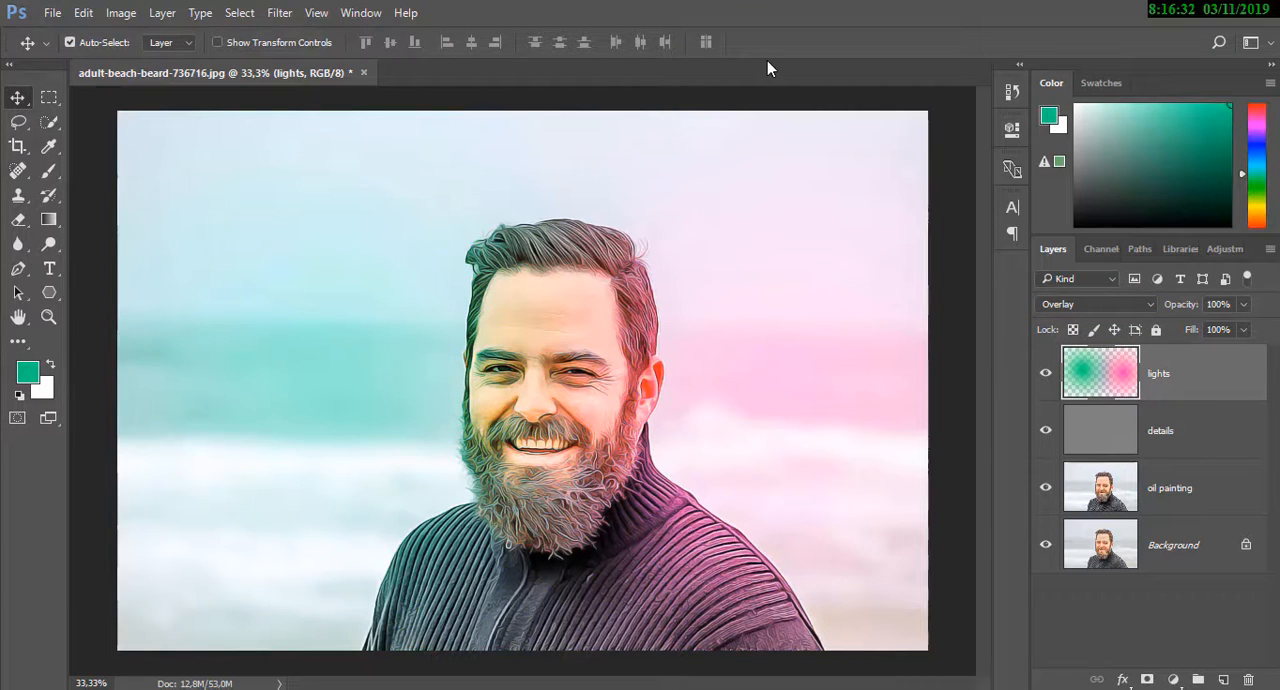
key(ctrl)
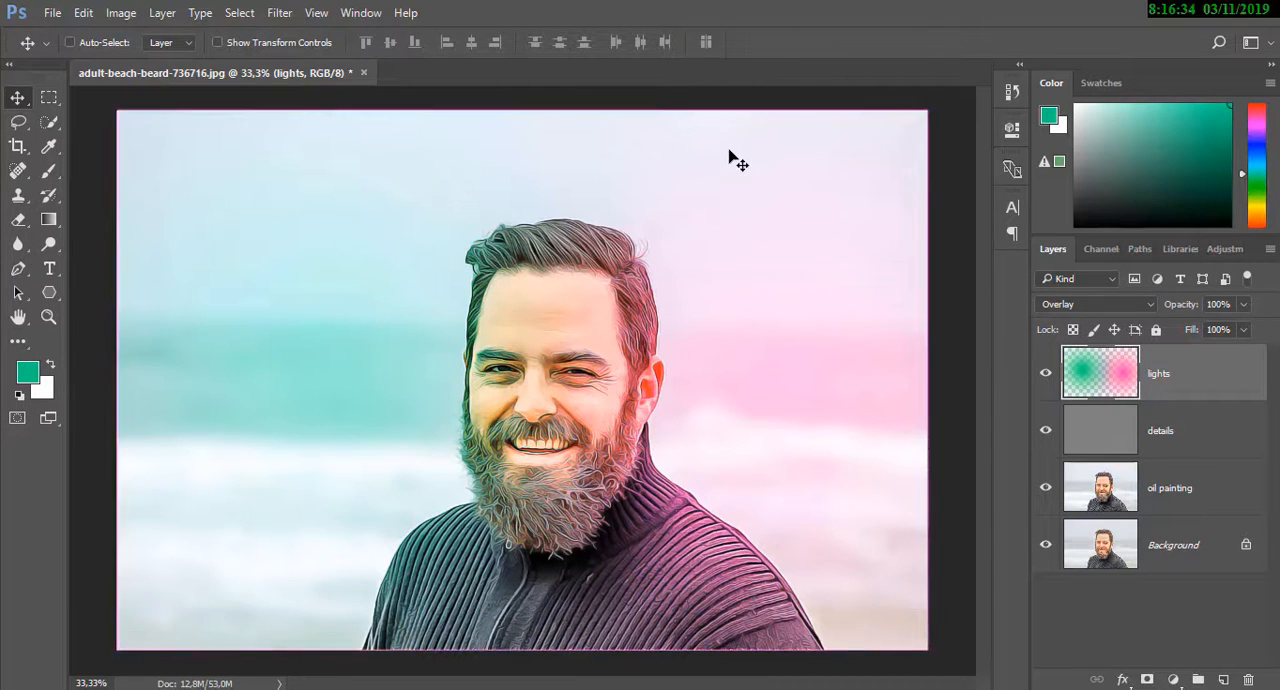
key(ctrl+plus)
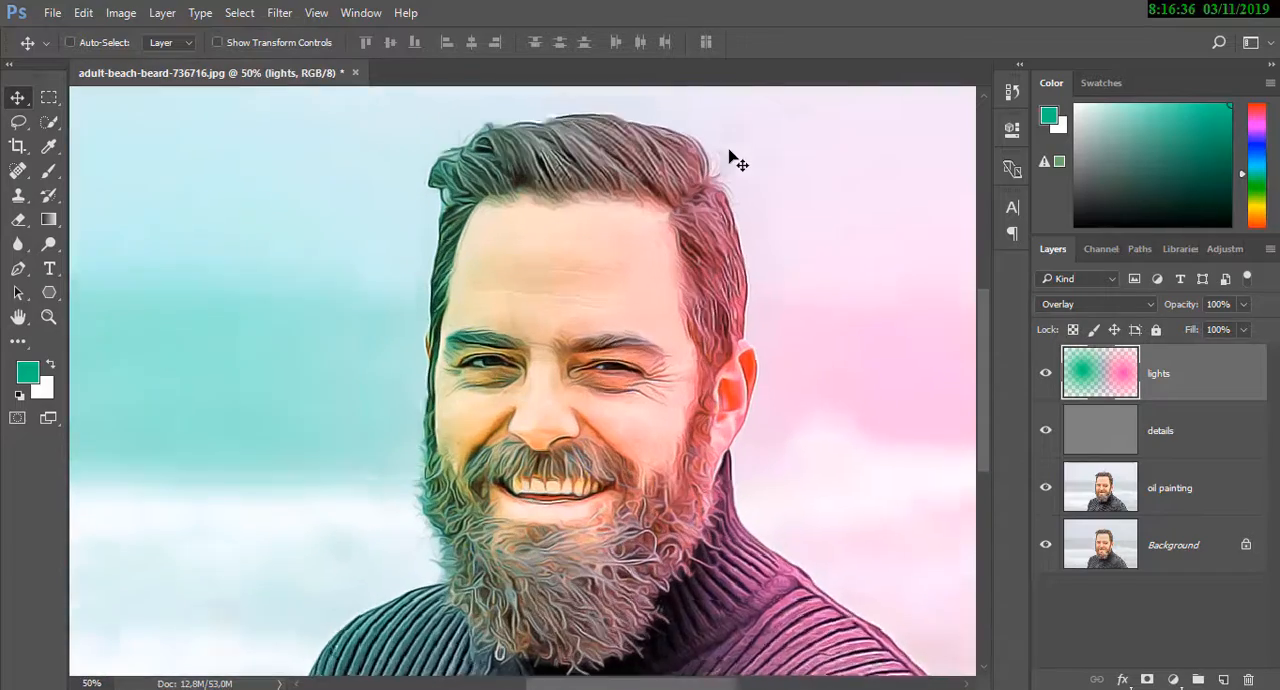